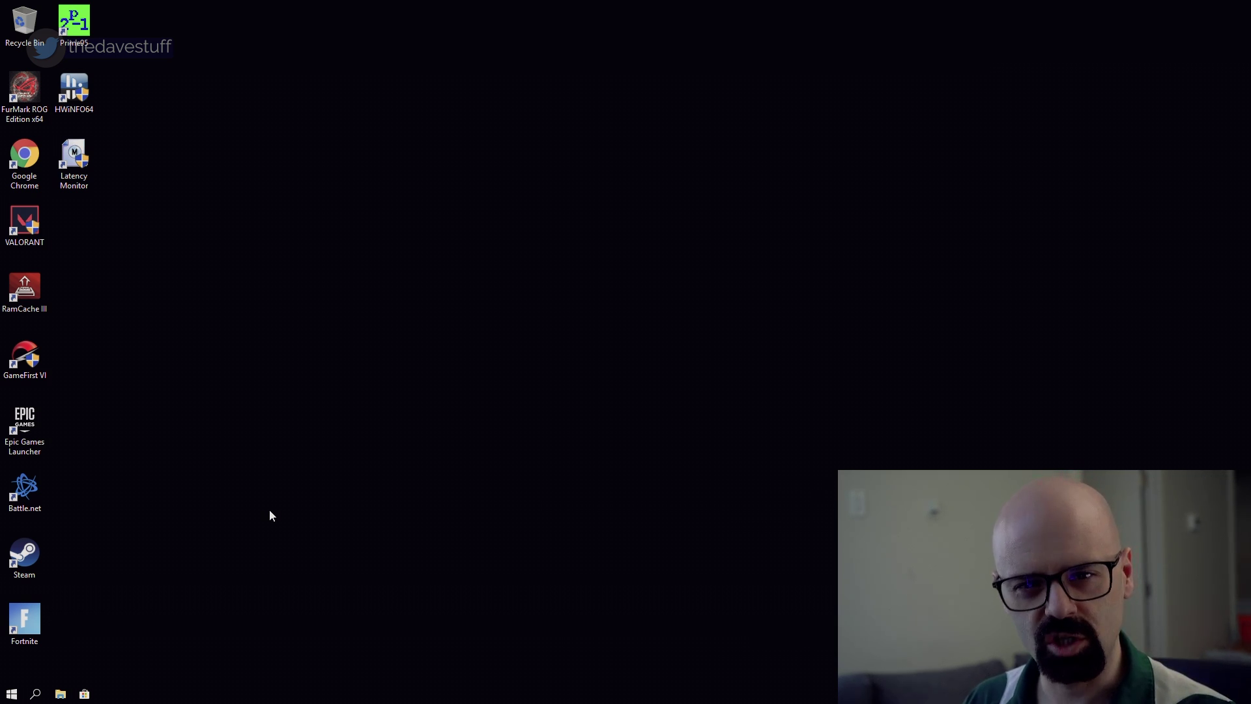
Open Device Manager from the Win+X menu, scan for hardware changes, and select the Ethernet Controller.
{"action": "right_click", "coordinate": [11, 694]}
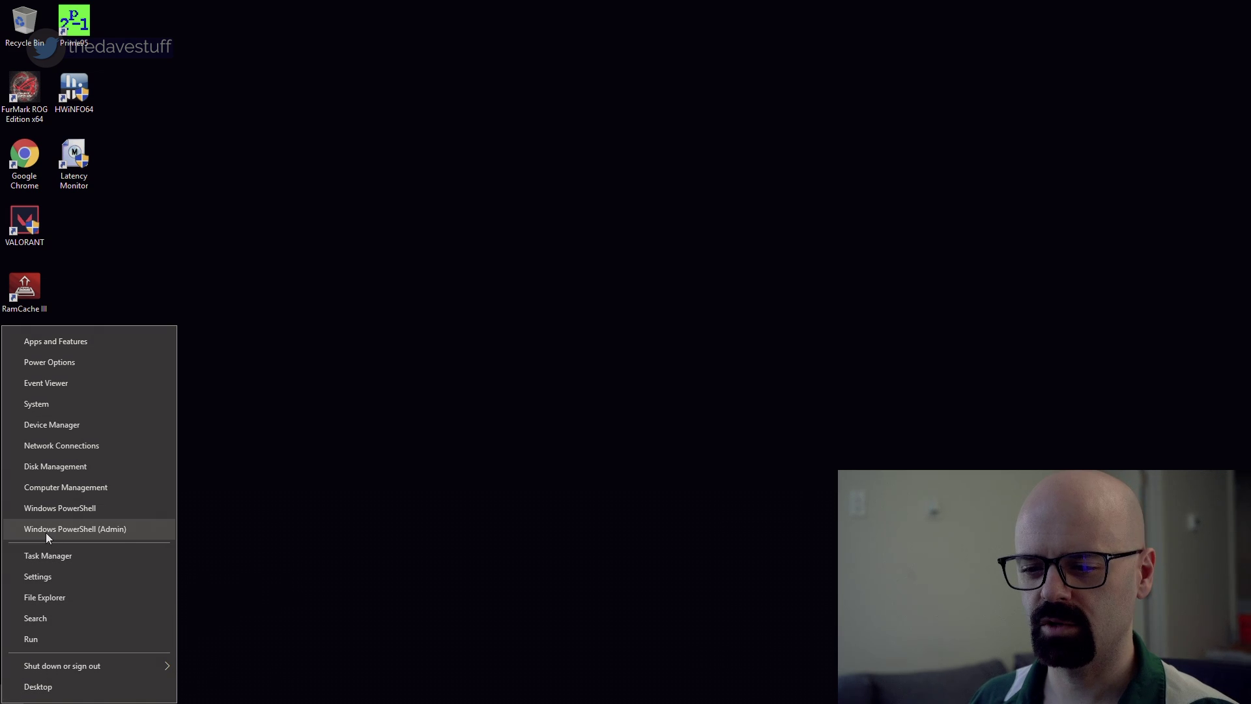
{"action": "left_click", "coordinate": [57, 425]}
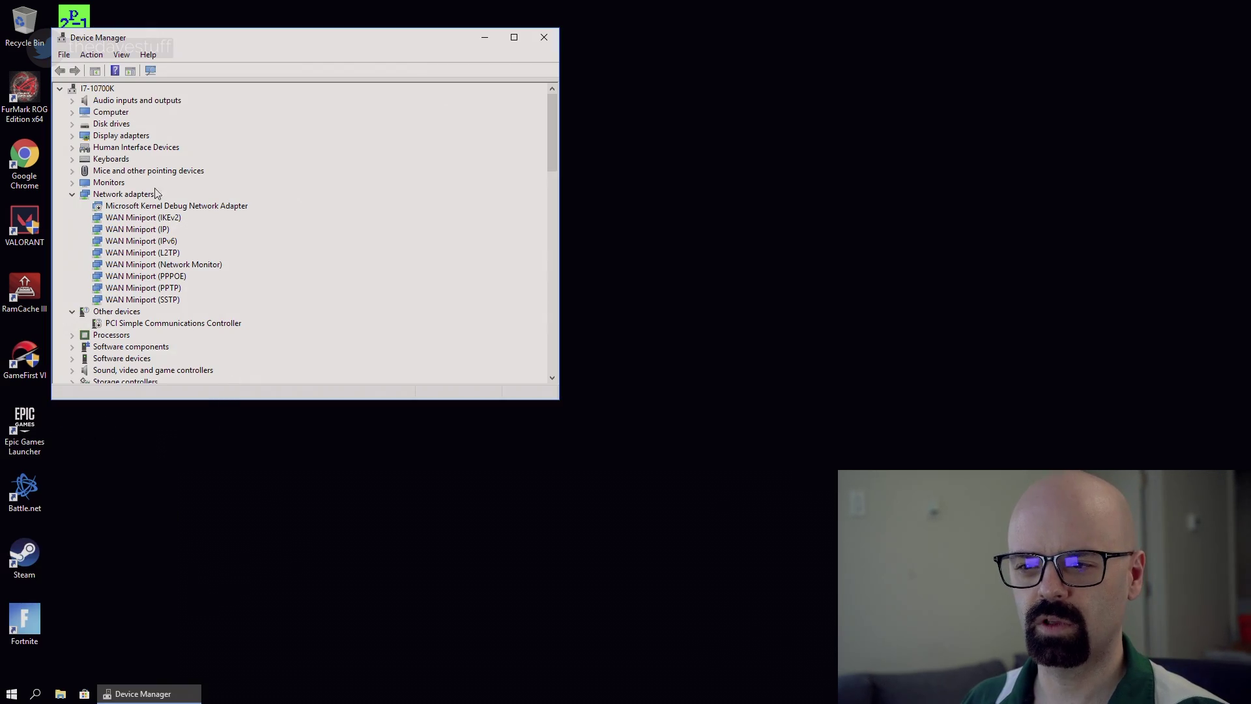
{"action": "left_click", "coordinate": [149, 70]}
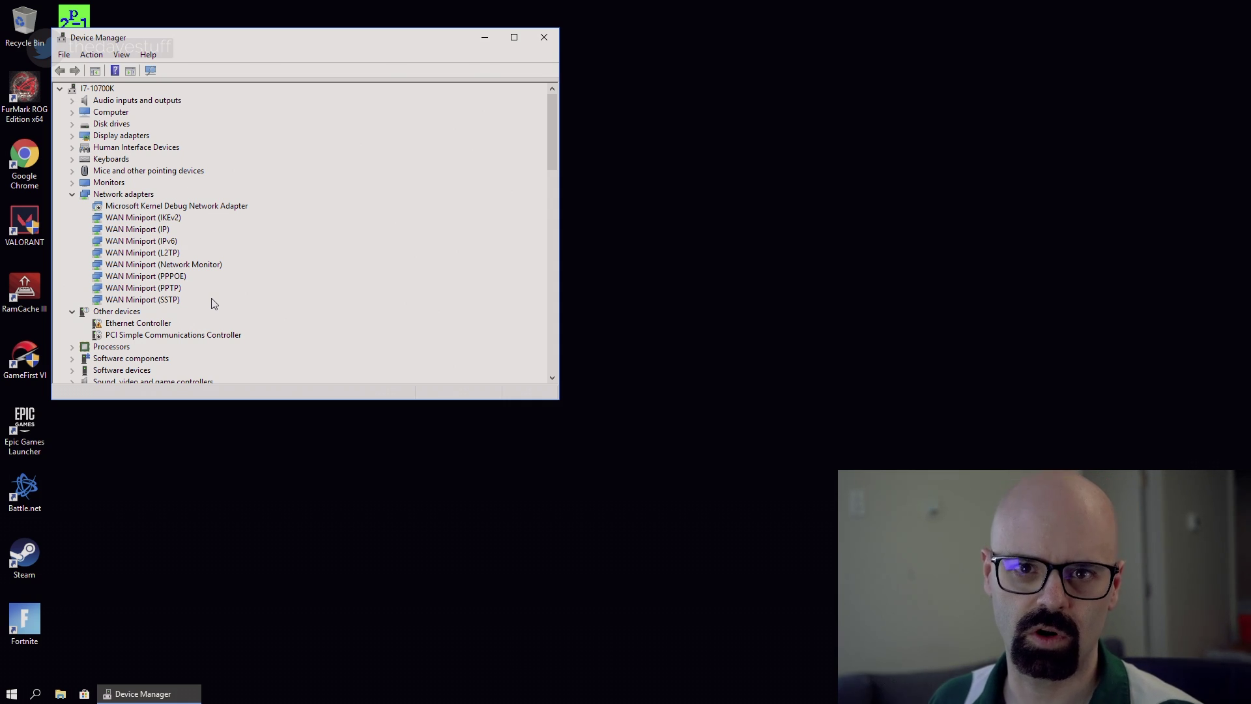
{"action": "left_click", "coordinate": [123, 326]}
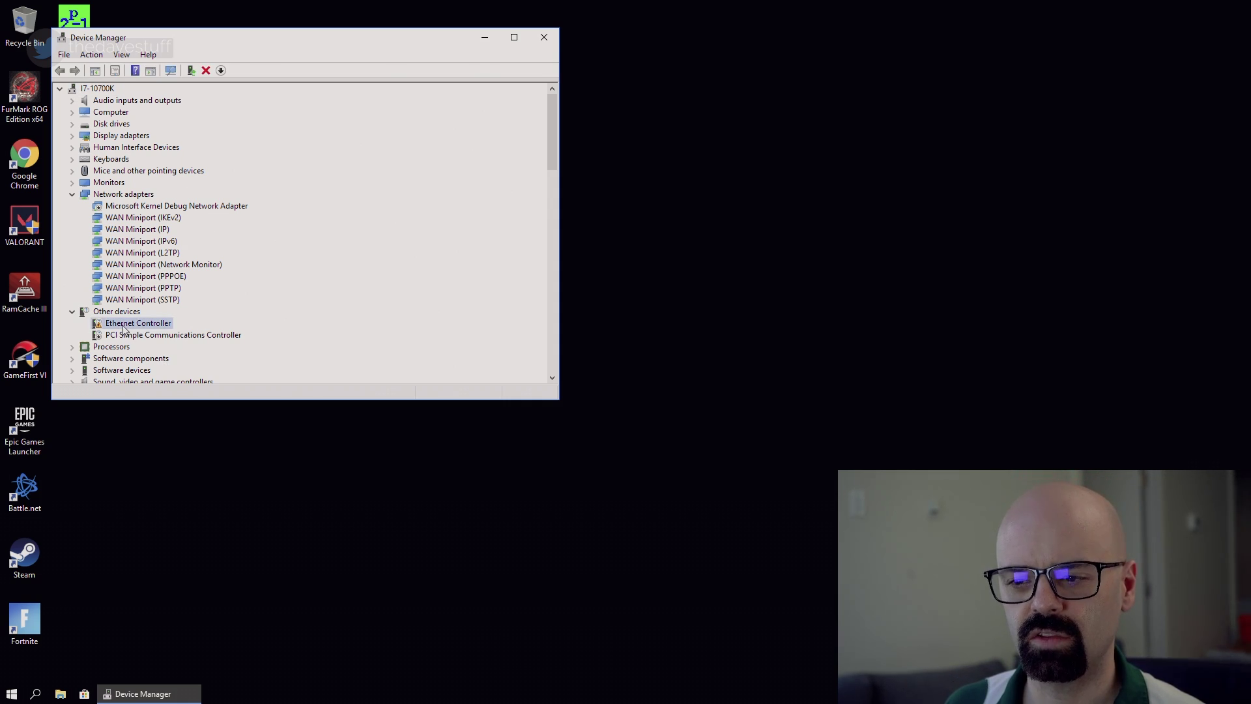
Launch the PROWinx64.exe installer from the Downloads folder.
{"action": "left_click", "coordinate": [60, 694]}
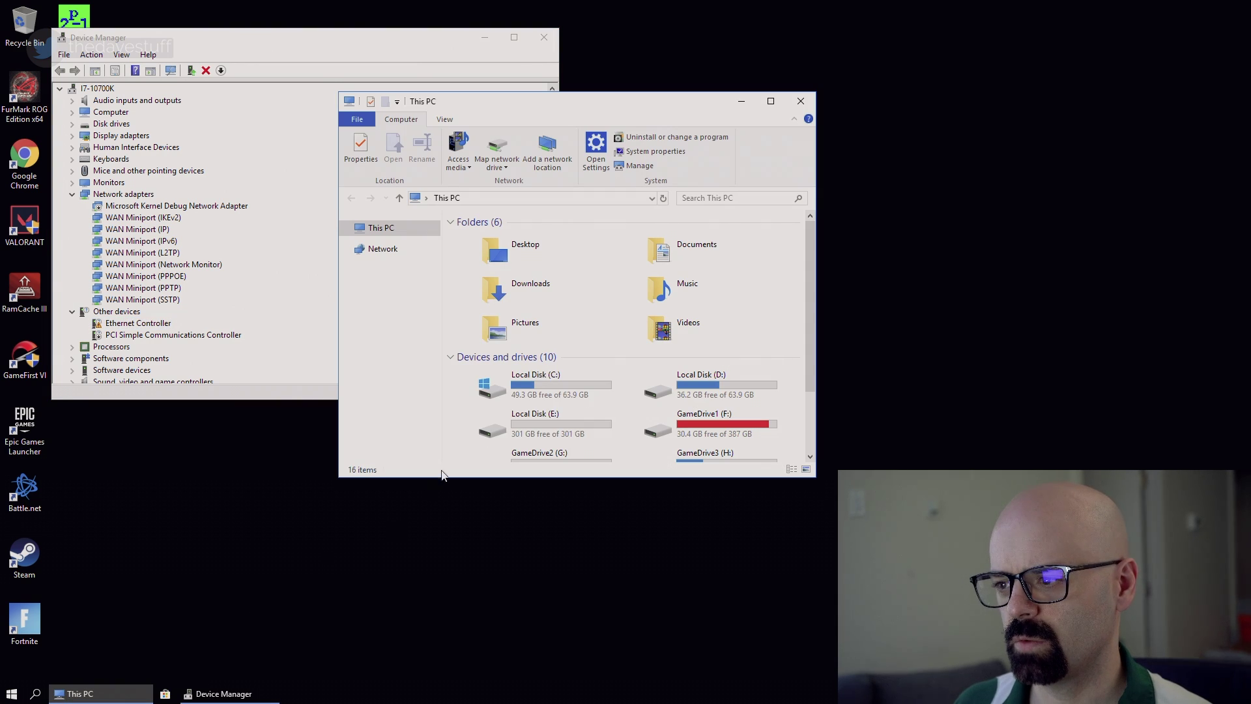
{"action": "double_click", "coordinate": [520, 286]}
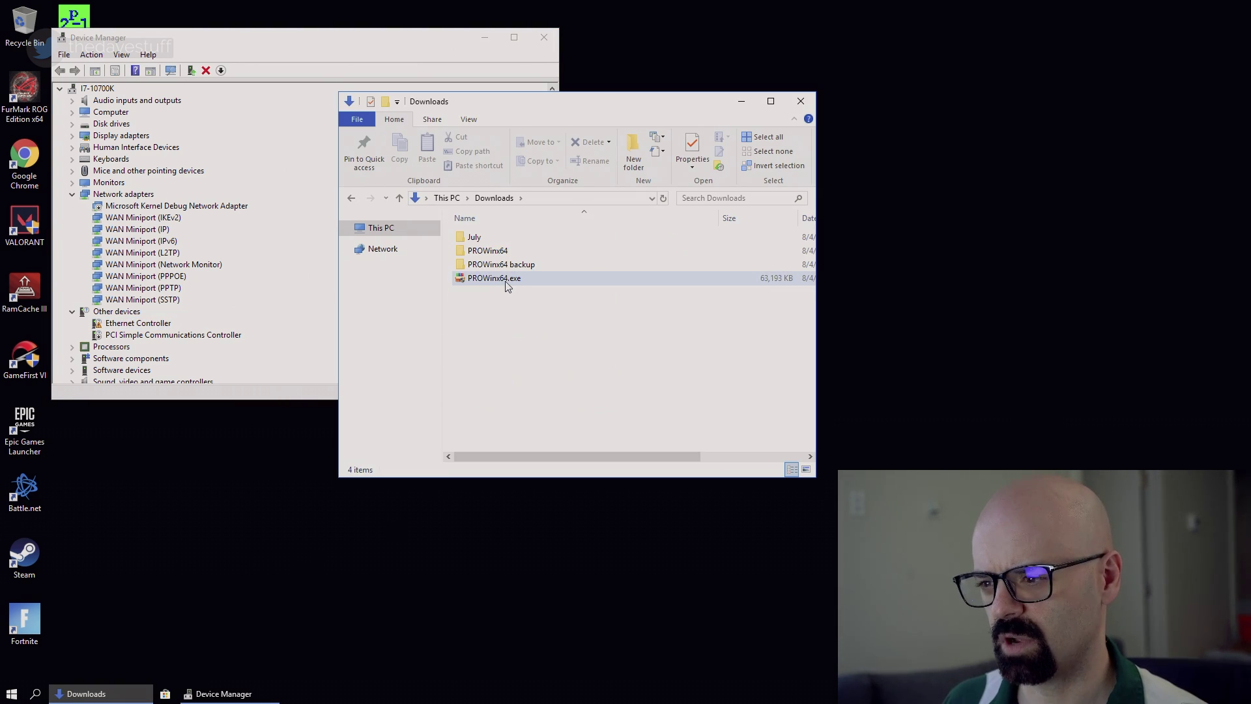
{"action": "left_click", "coordinate": [504, 282]}
{"action": "double_click", "coordinate": [504, 282]}
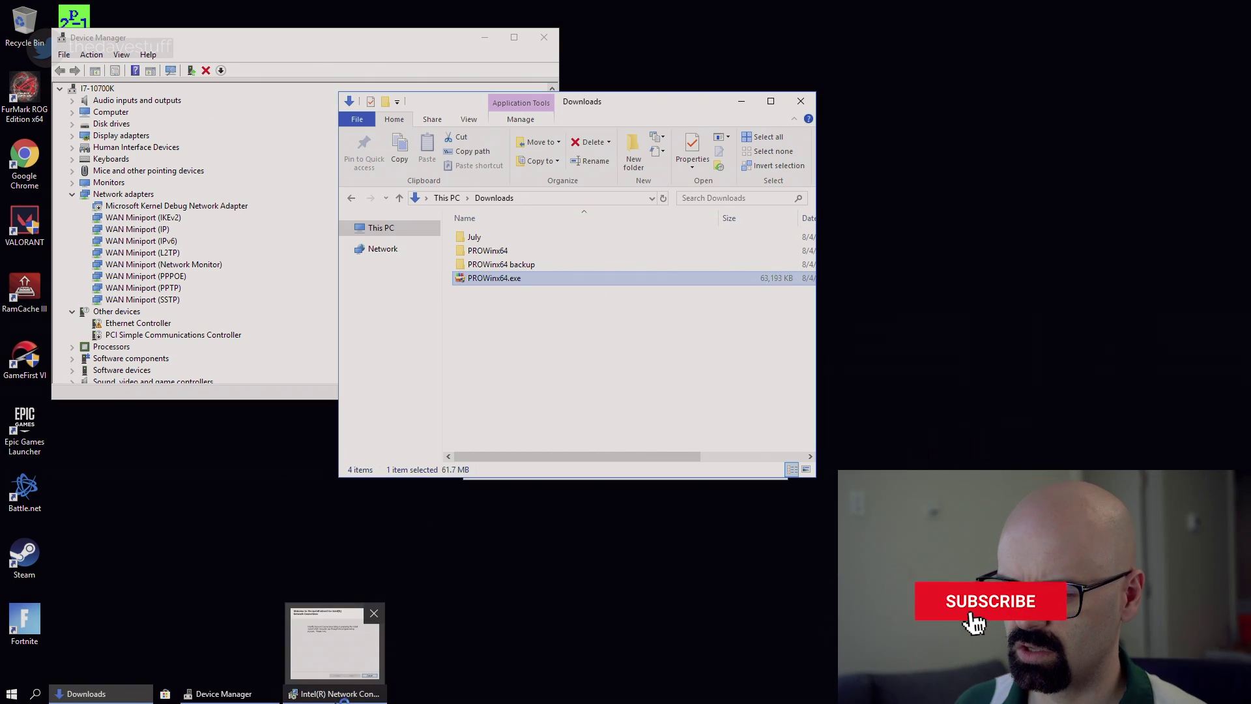
Run the Intel install wizard with default features, then close it after the no-Intel-adapters error.
{"action": "left_click", "coordinate": [681, 399]}
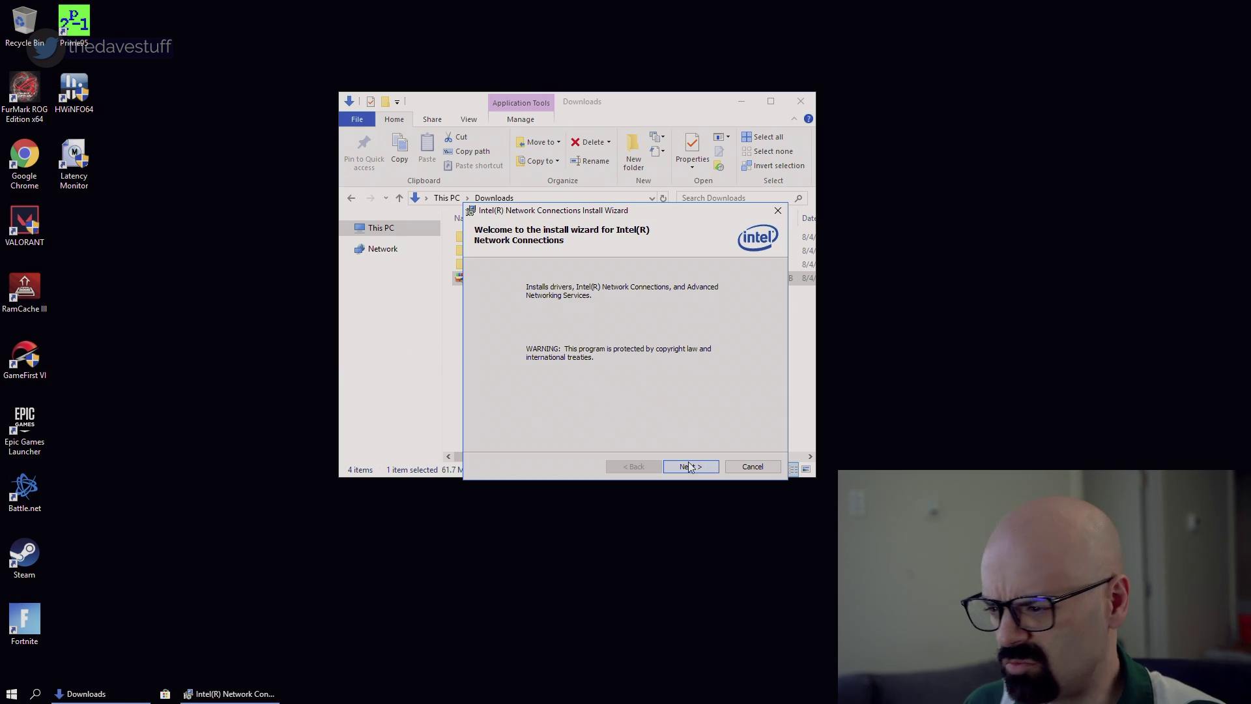
{"action": "left_click", "coordinate": [690, 467]}
{"action": "left_click", "coordinate": [554, 417]}
{"action": "left_click", "coordinate": [692, 466]}
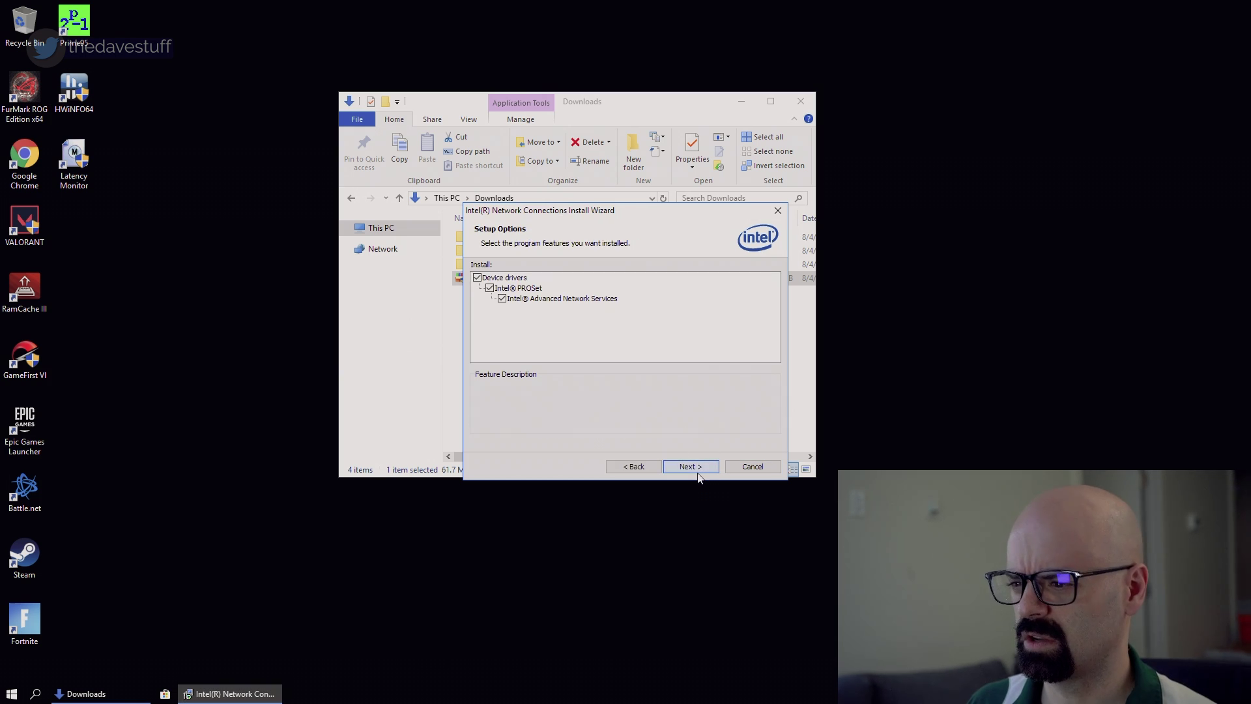
{"action": "left_click", "coordinate": [691, 467]}
{"action": "left_click", "coordinate": [693, 467]}
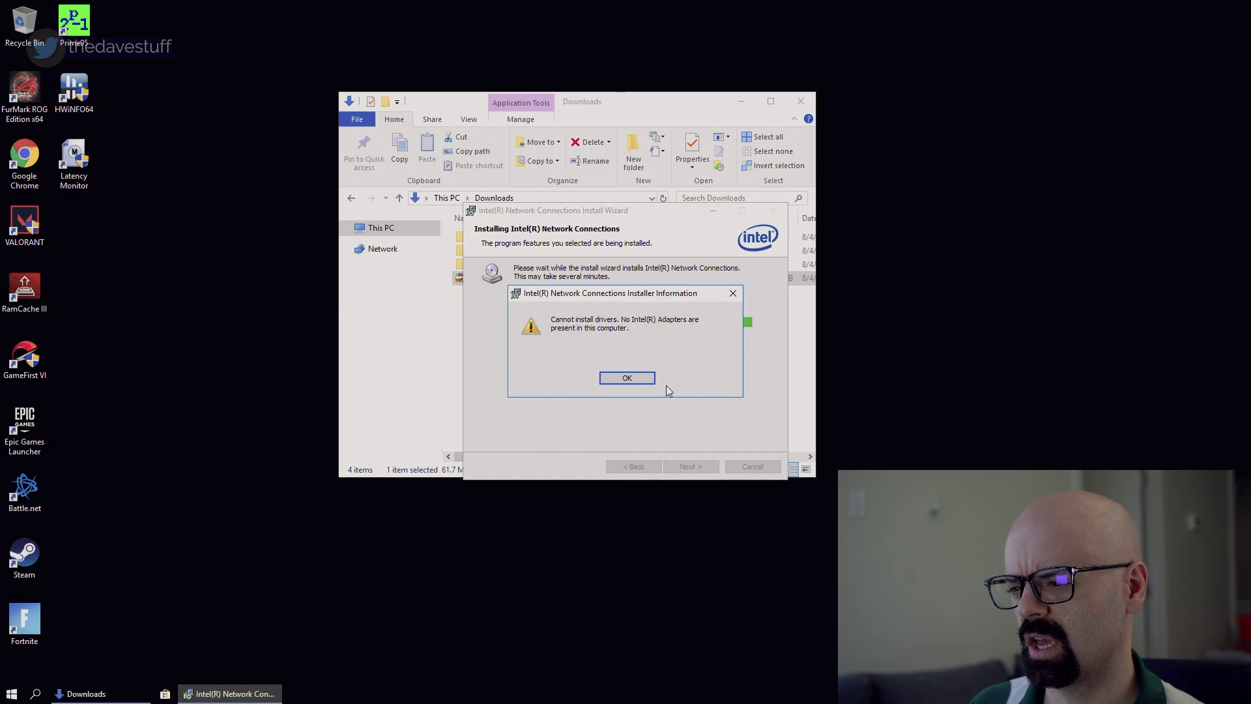
{"action": "left_click", "coordinate": [628, 378]}
{"action": "left_click", "coordinate": [704, 467]}
Extract PROWinx64.exe with 7-Zip into a PROWinx64 folder and open that folder.
{"action": "right_click", "coordinate": [472, 277]}
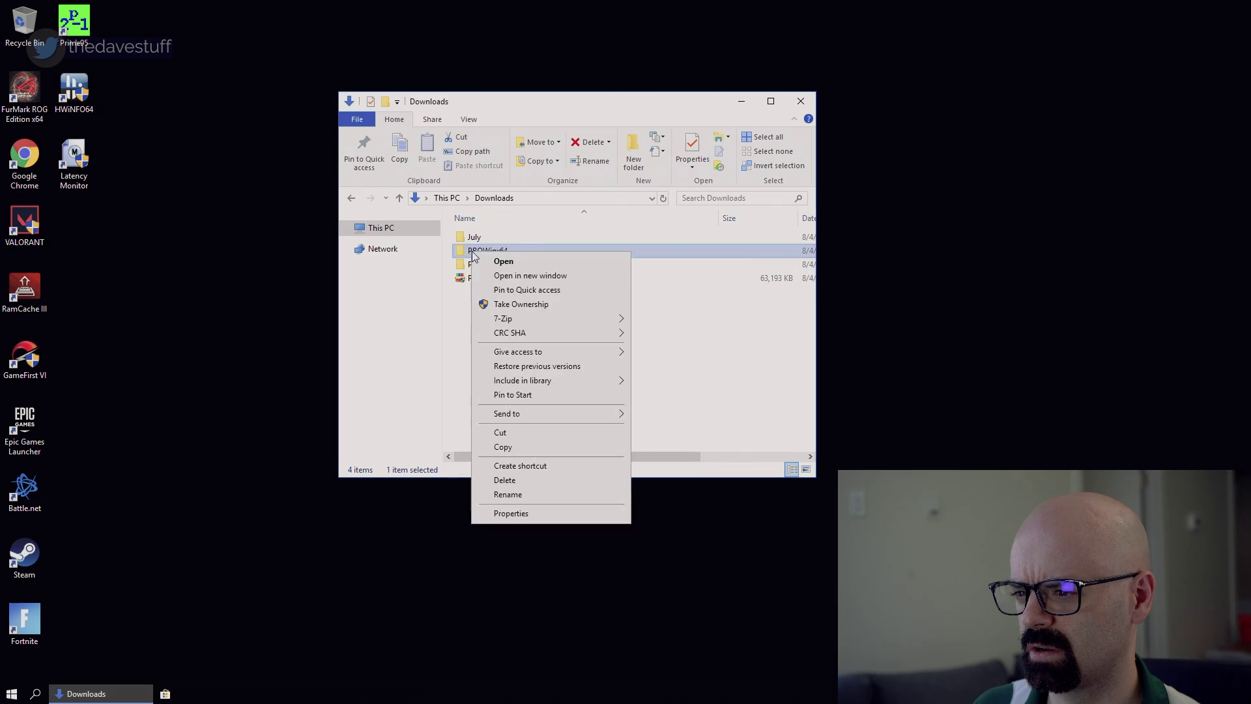
{"action": "right_click", "coordinate": [481, 265]}
{"action": "mouse_move", "coordinate": [579, 349]}
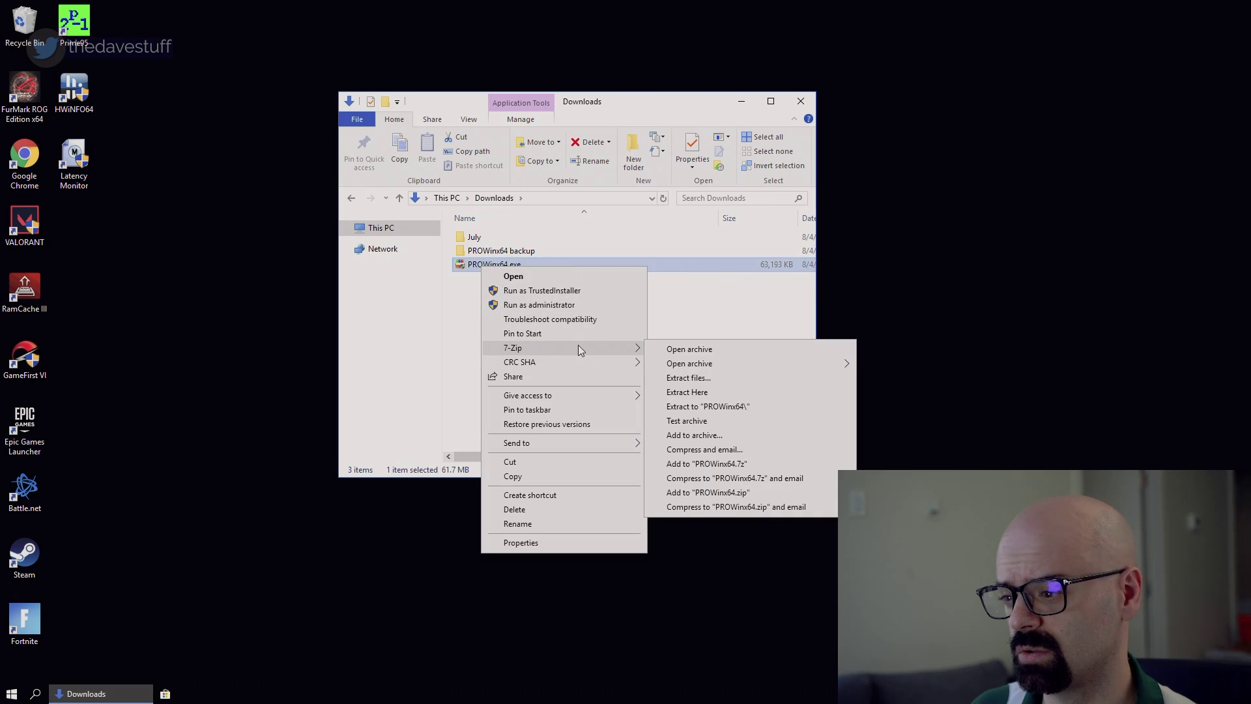
{"action": "left_click", "coordinate": [706, 407]}
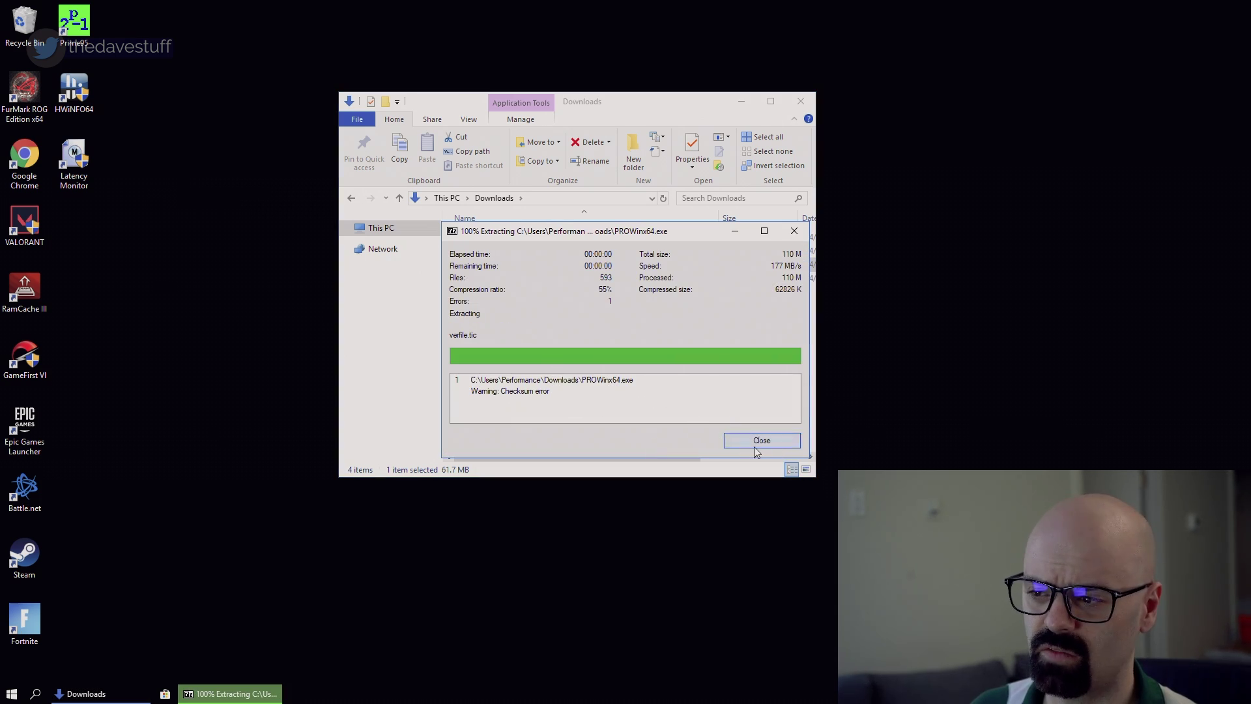
{"action": "left_click", "coordinate": [758, 443]}
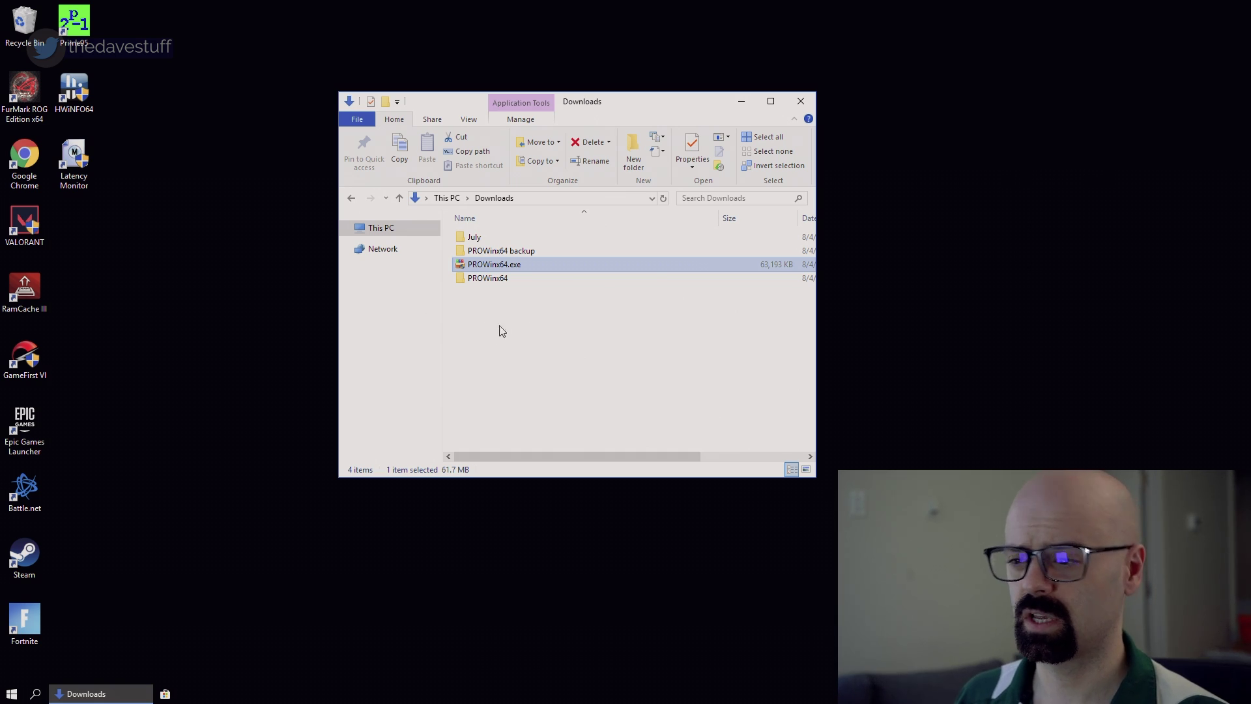
{"action": "left_click", "coordinate": [499, 280]}
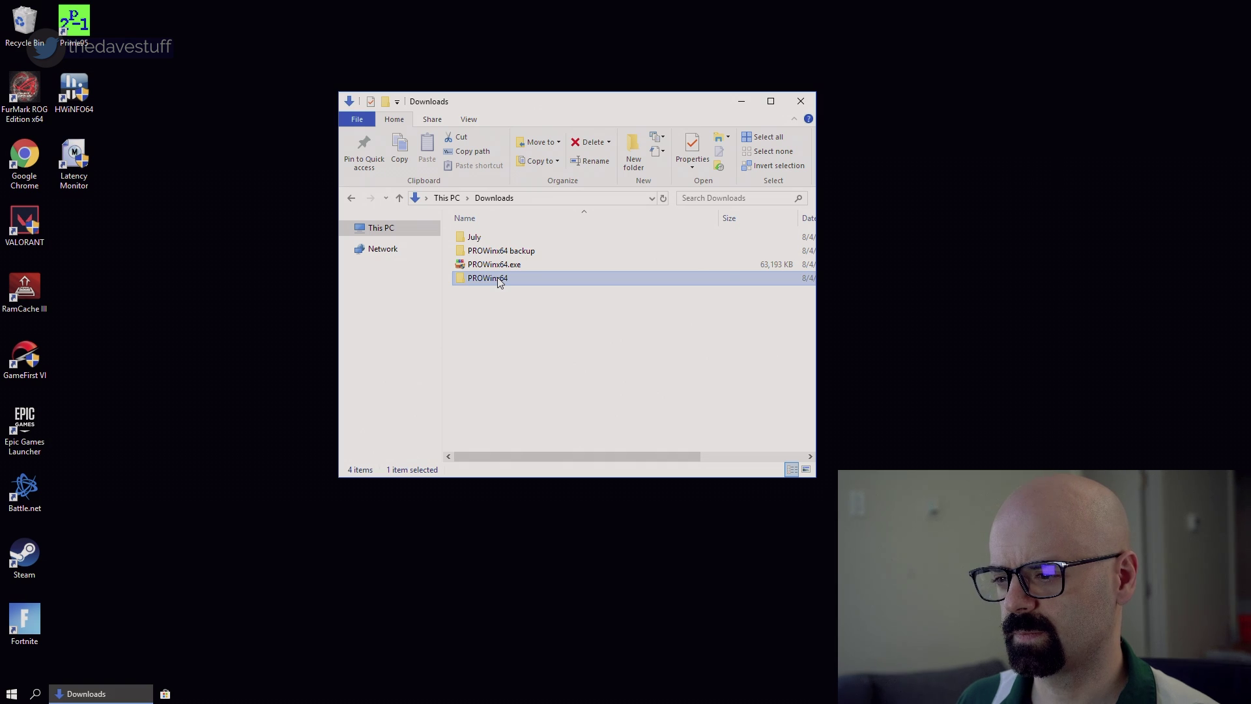
{"action": "double_click", "coordinate": [498, 280]}
Go down through PRO2500\Winx64 into the NDIS68 driver folder.
{"action": "double_click", "coordinate": [493, 241]}
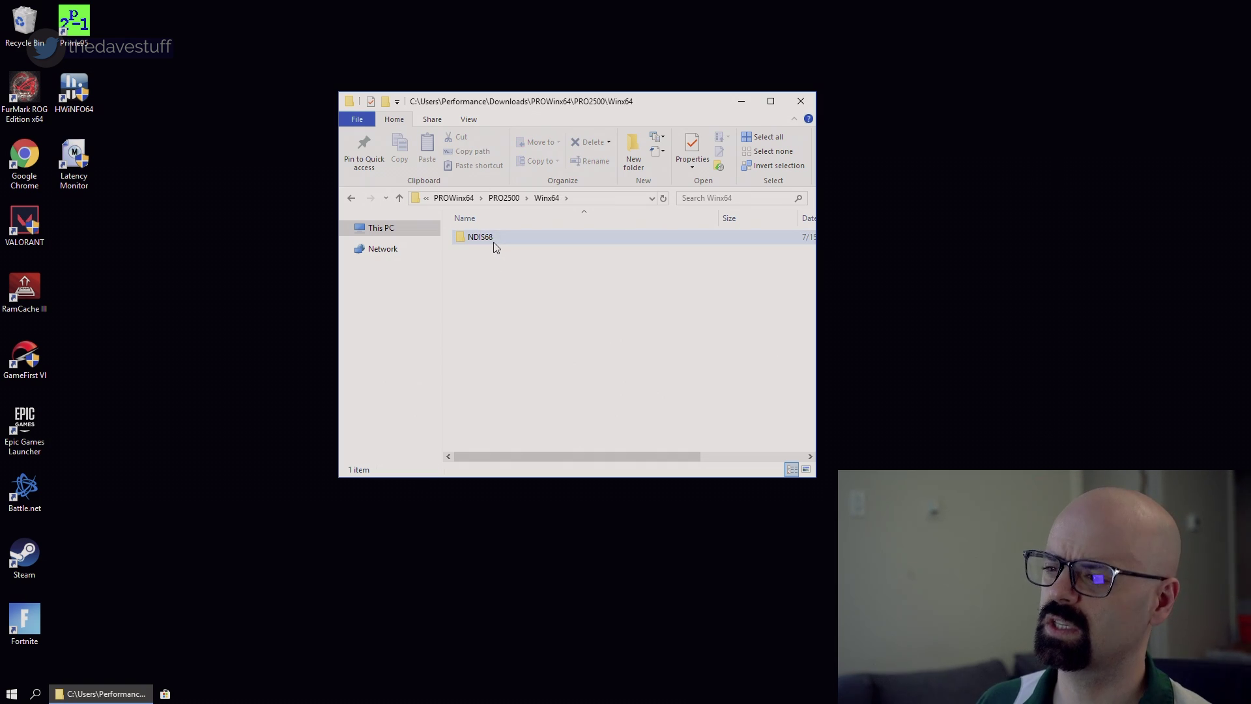
{"action": "double_click", "coordinate": [494, 241]}
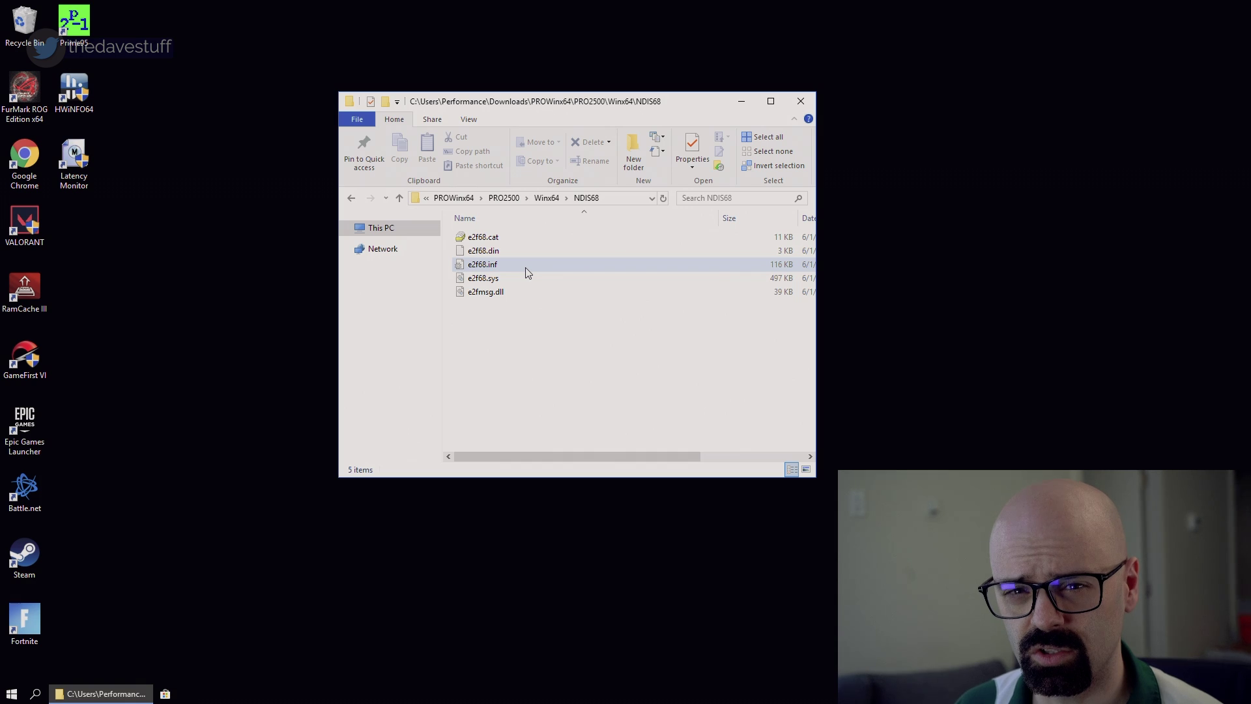
Open e2f68.inf in Notepad and scroll to the %Intel% line in [Manufacturer].
{"action": "double_click", "coordinate": [491, 265]}
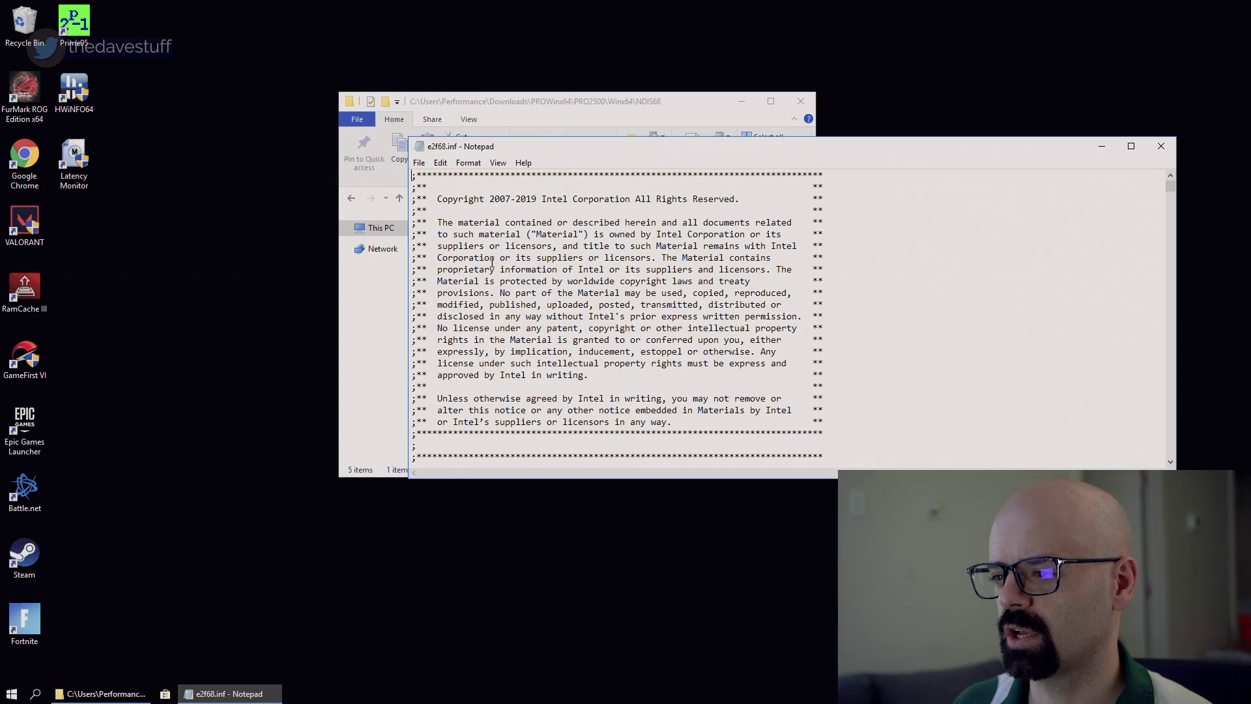
{"action": "scroll", "coordinate": [569, 270], "scroll_direction": "down", "scroll_amount": 10}
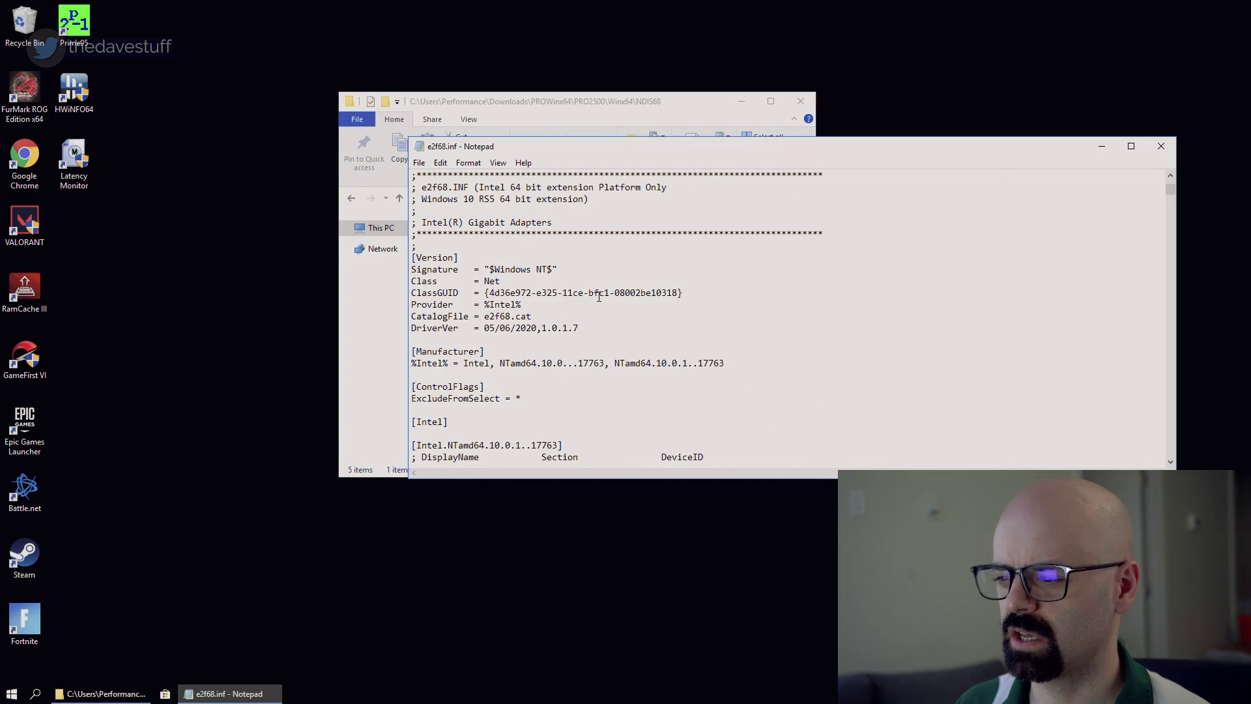
{"action": "scroll", "coordinate": [599, 297], "scroll_direction": "down", "scroll_amount": 1}
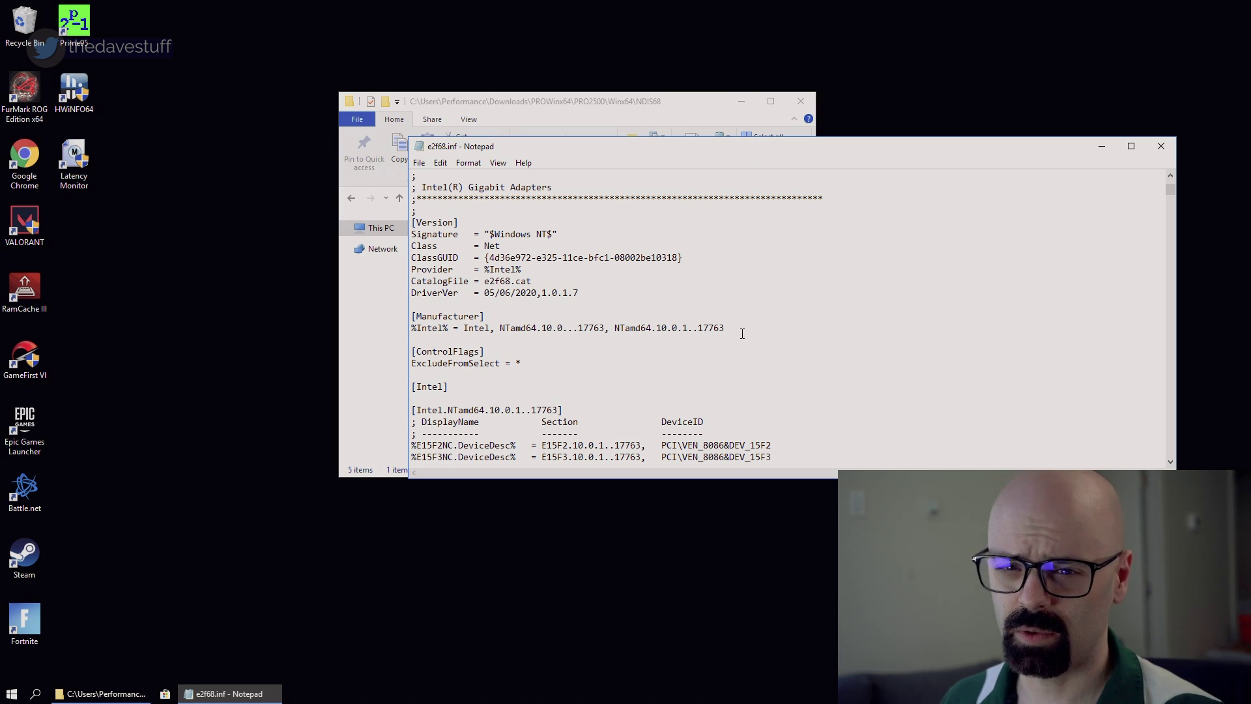
{"action": "left_click", "coordinate": [742, 332]}
{"action": "scroll", "coordinate": [742, 332], "scroll_direction": "down", "scroll_amount": 1}
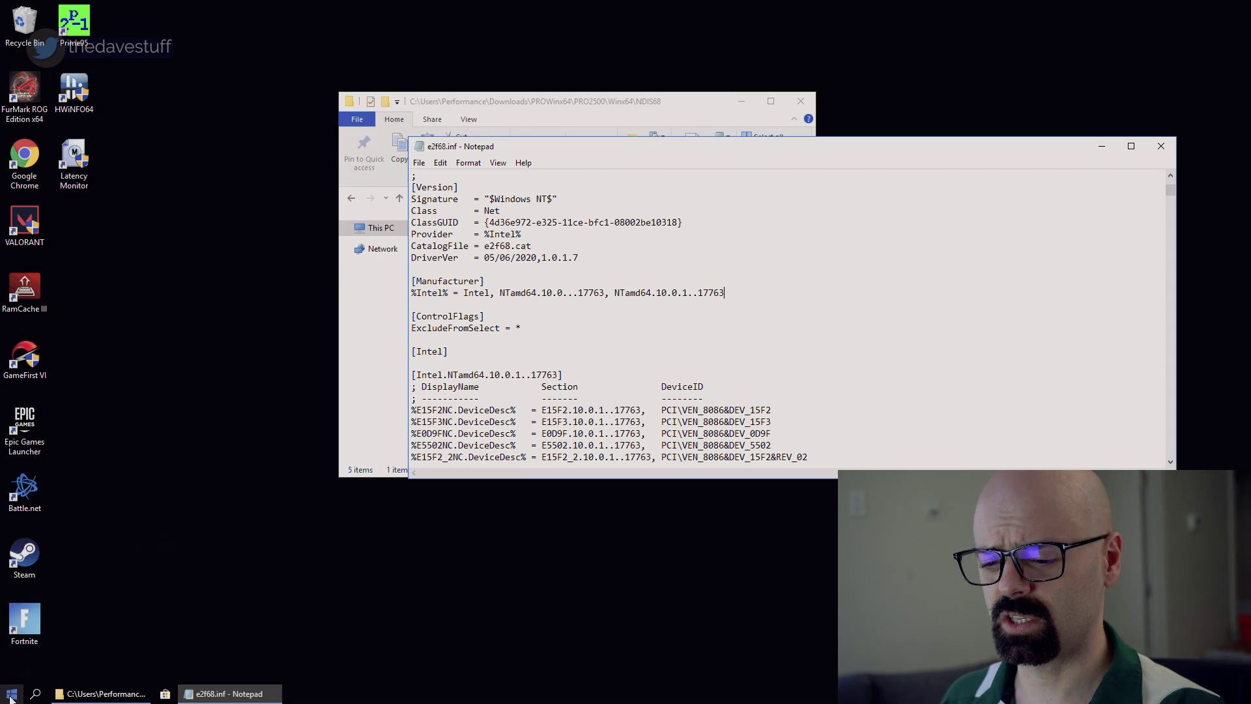
{"action": "key", "text": "super+r"}
{"action": "type", "text": "winver"}
{"action": "key", "text": "Return"}
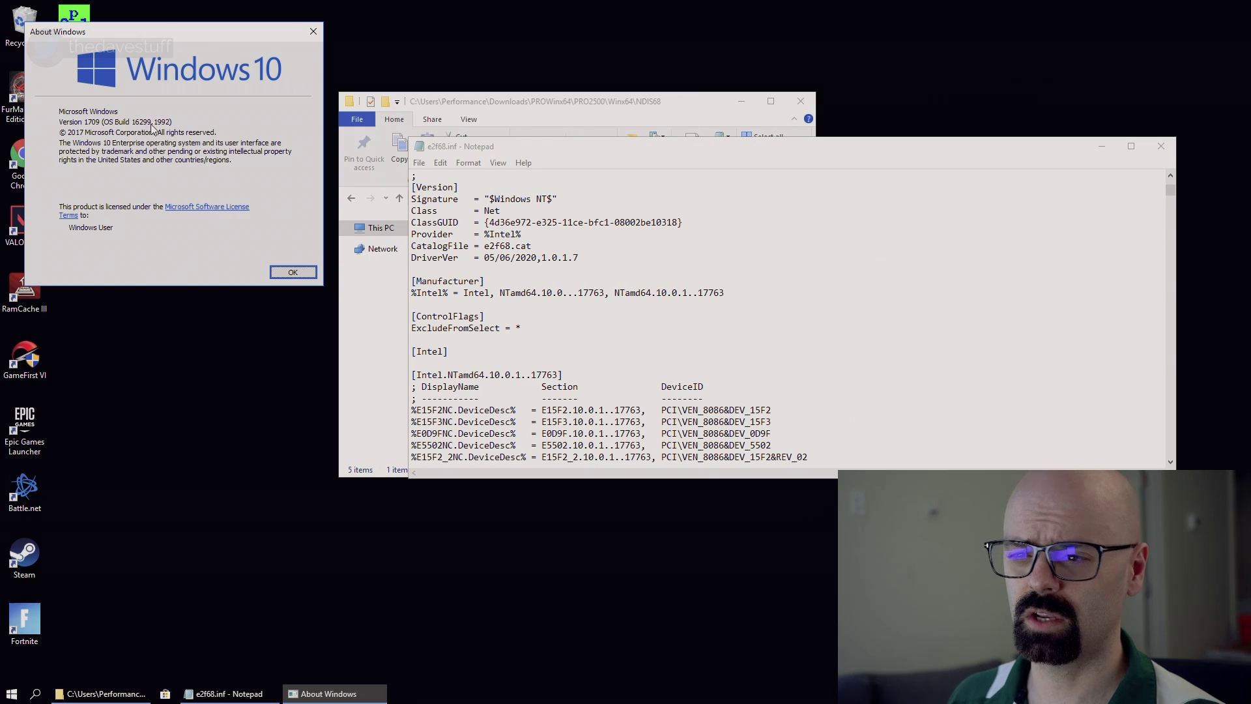
{"action": "left_click", "coordinate": [293, 273]}
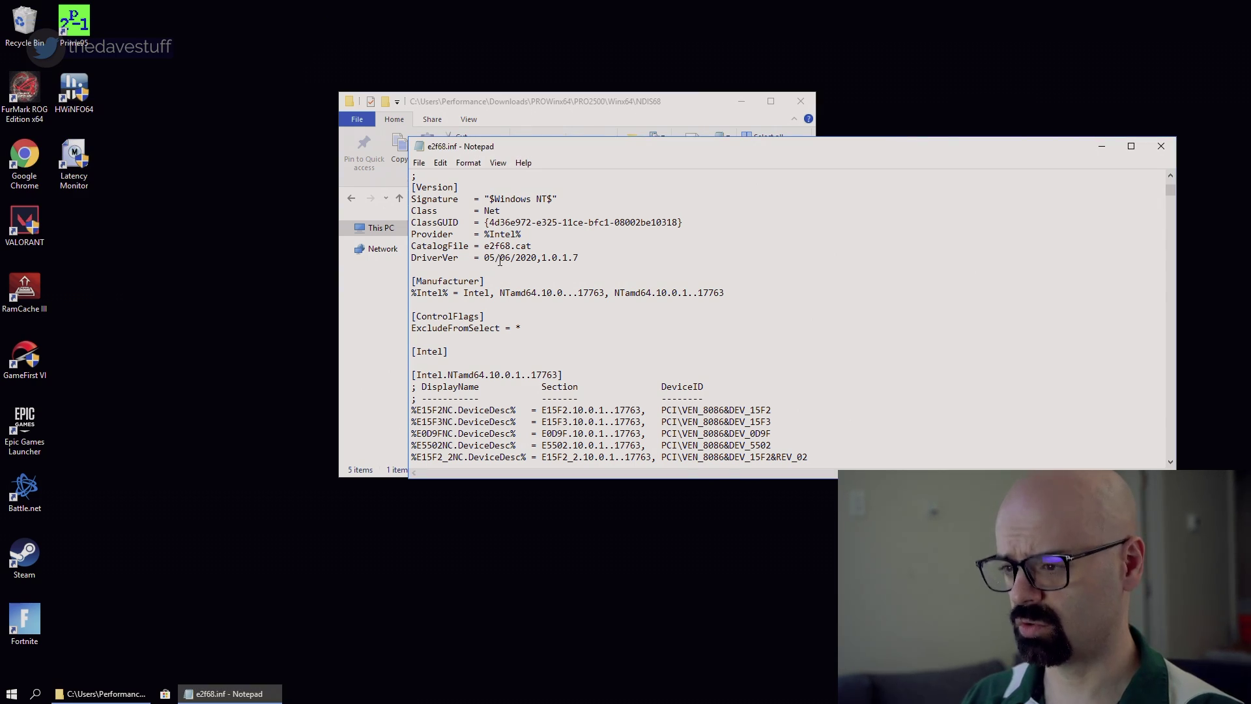
{"action": "left_click", "coordinate": [441, 163]}
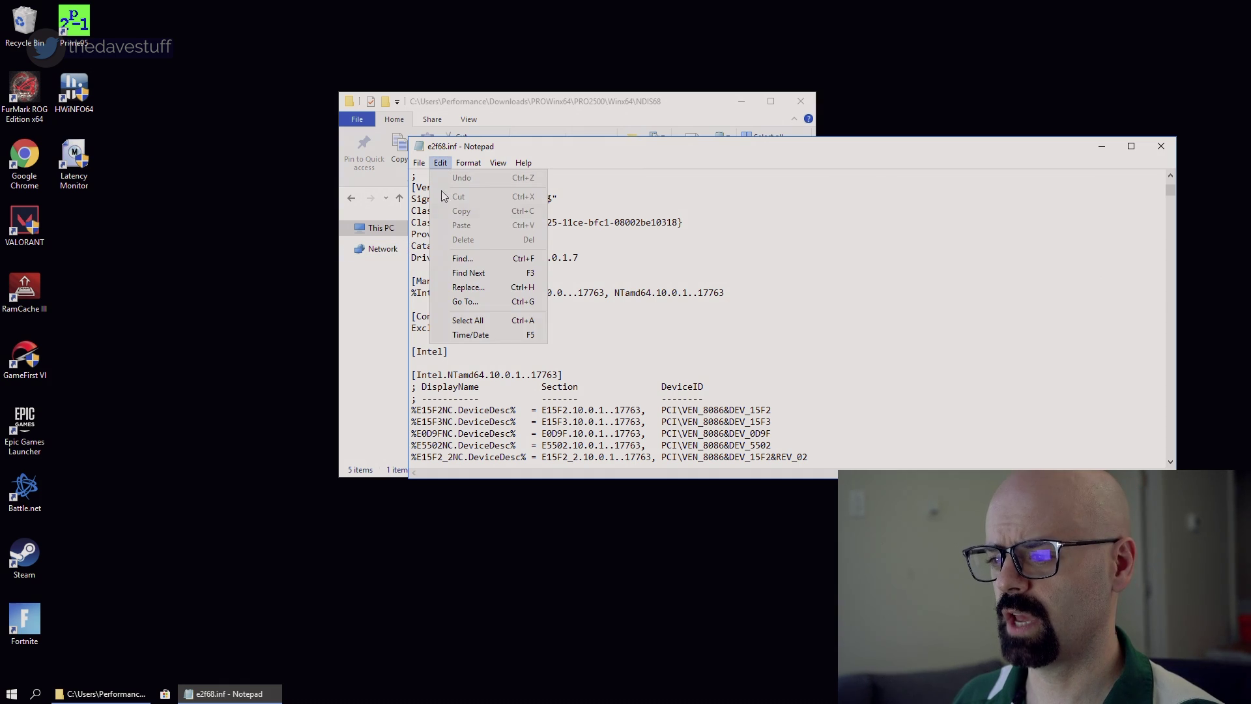
Replace all occurrences of 17763 with 16299 in e2f68.inf, then save the file.
{"action": "left_click", "coordinate": [468, 287]}
{"action": "type", "text": "17763"}
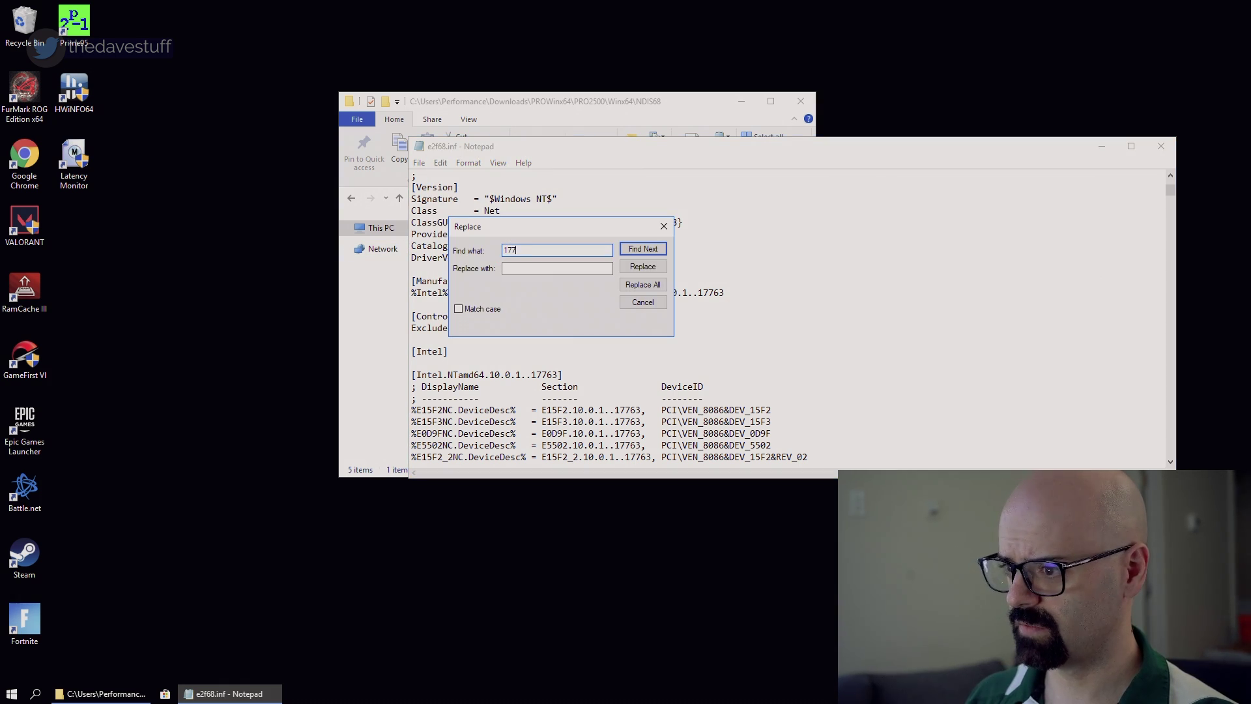
{"action": "left_click", "coordinate": [557, 268]}
{"action": "type", "text": "16299"}
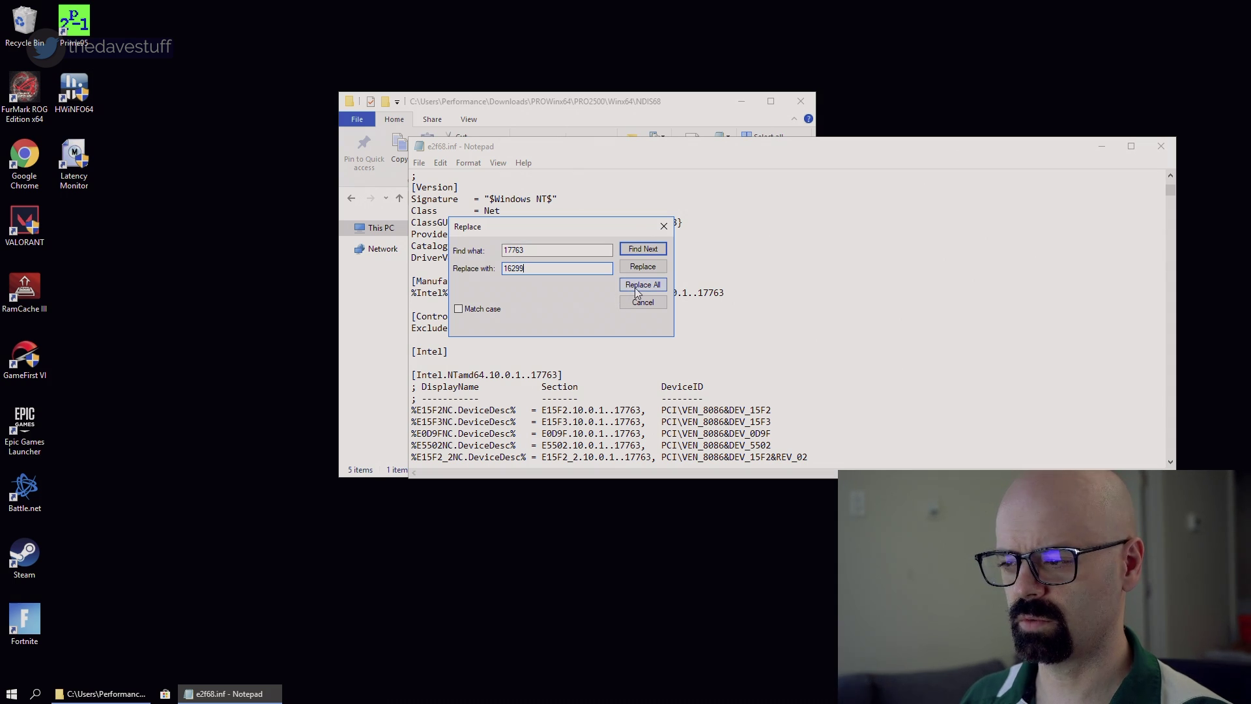
{"action": "left_click", "coordinate": [637, 285]}
{"action": "key", "text": "Escape"}
{"action": "scroll", "coordinate": [653, 341], "scroll_direction": "down", "scroll_amount": 1}
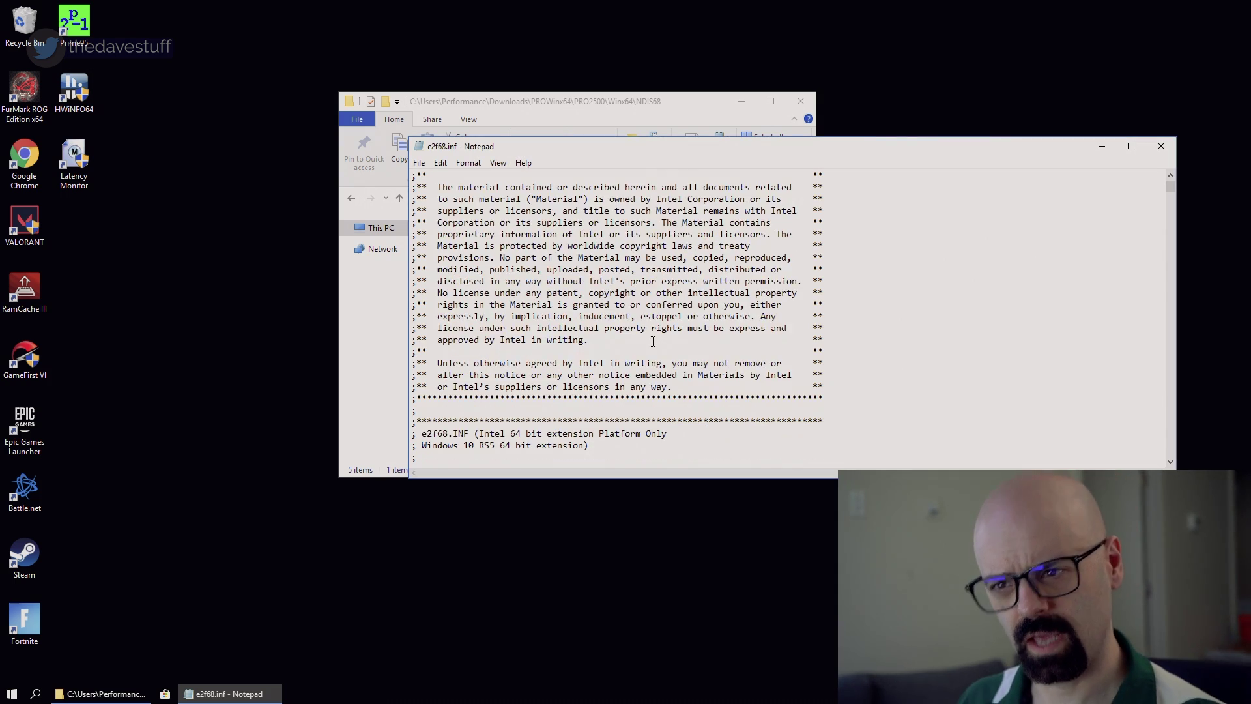
{"action": "left_click", "coordinate": [419, 162]}
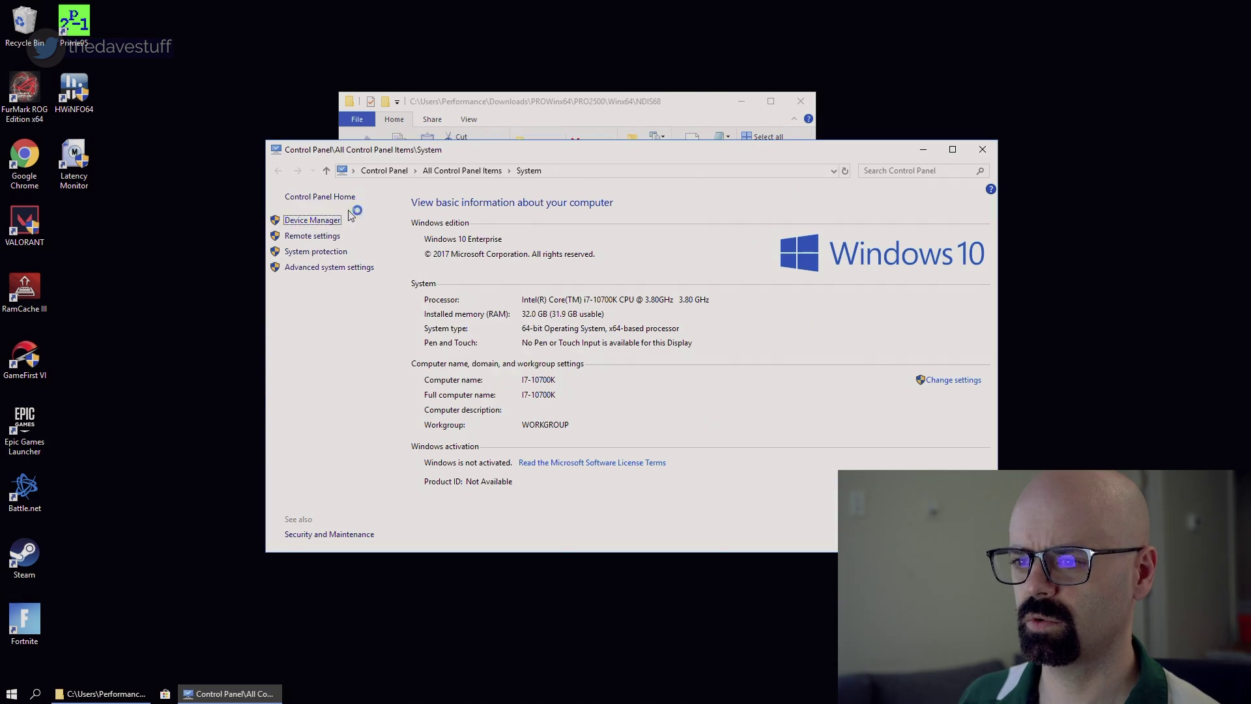
Update the Ethernet Controller's driver by browsing to the NDIS68 folder, which gives a hash error.
{"action": "left_click", "coordinate": [313, 213]}
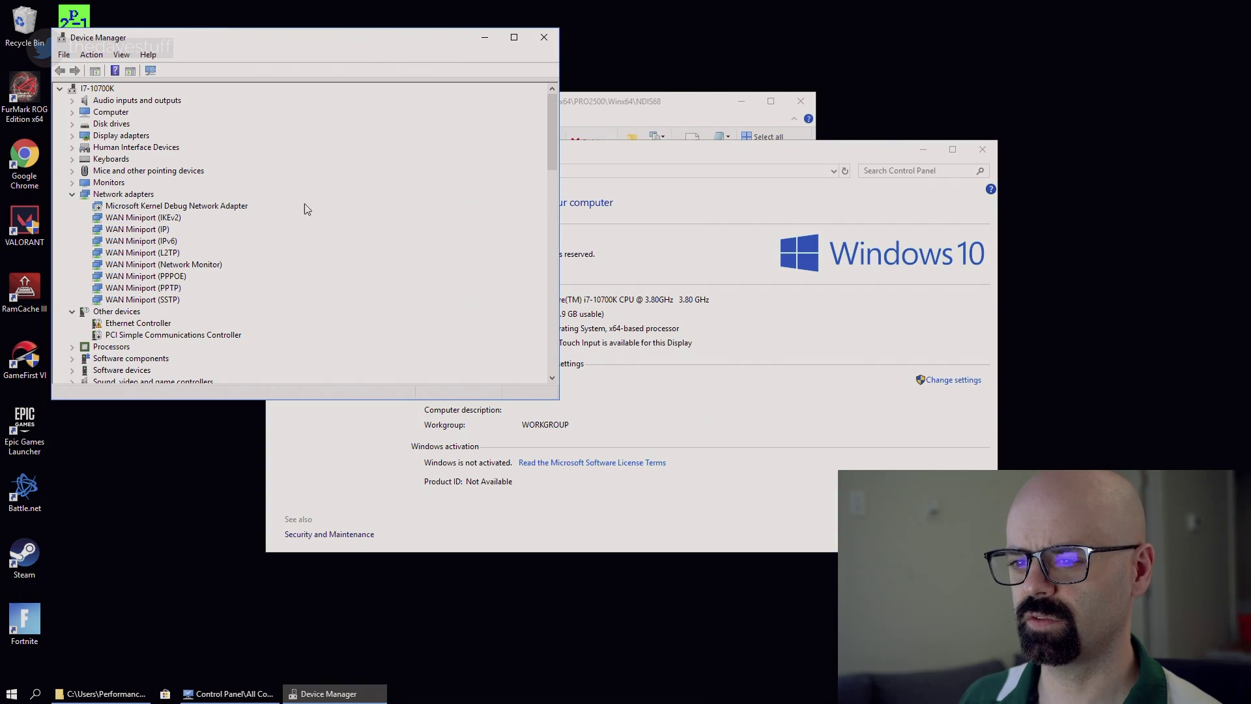
{"action": "double_click", "coordinate": [151, 326]}
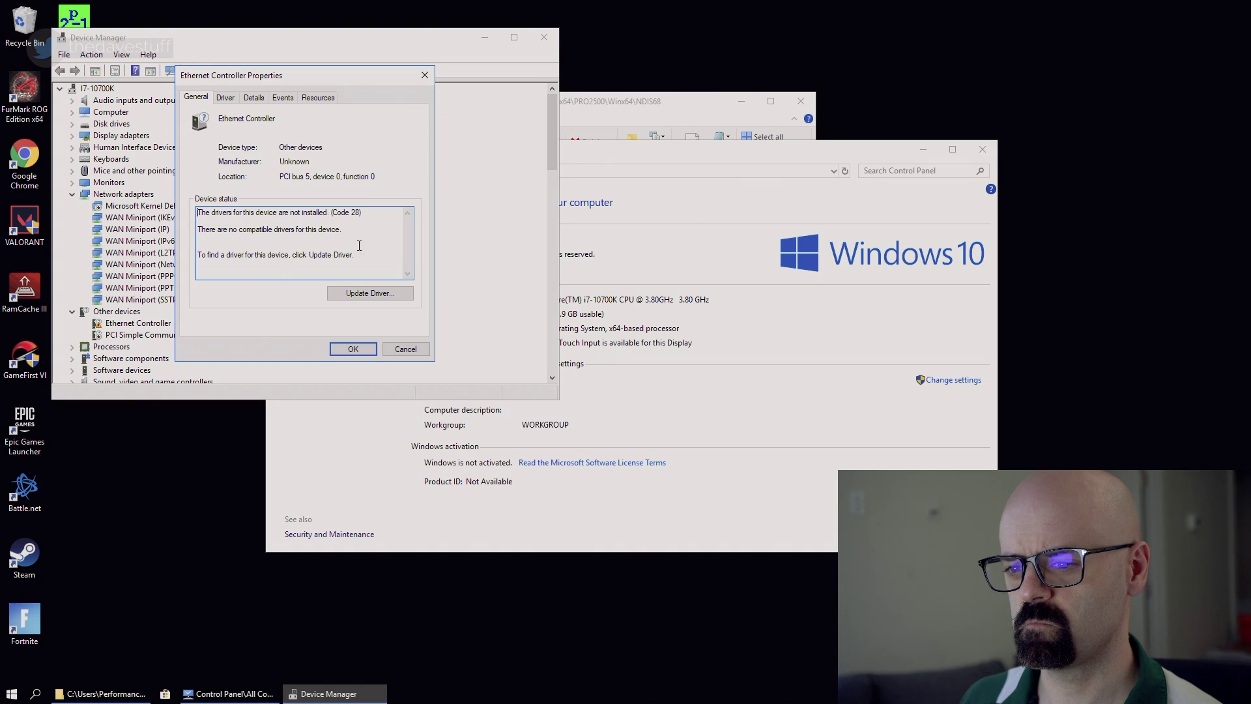
{"action": "left_click", "coordinate": [229, 98]}
{"action": "left_click", "coordinate": [243, 250]}
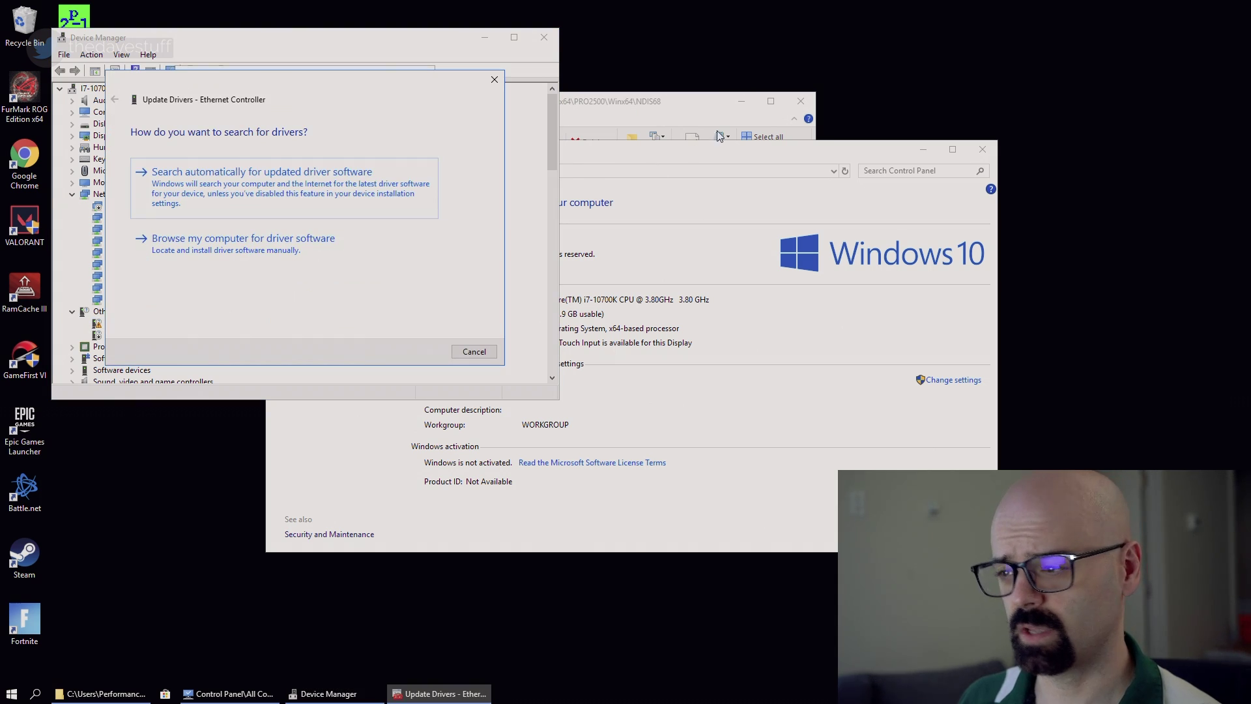
{"action": "left_click", "coordinate": [720, 136]}
{"action": "left_click", "coordinate": [306, 238]}
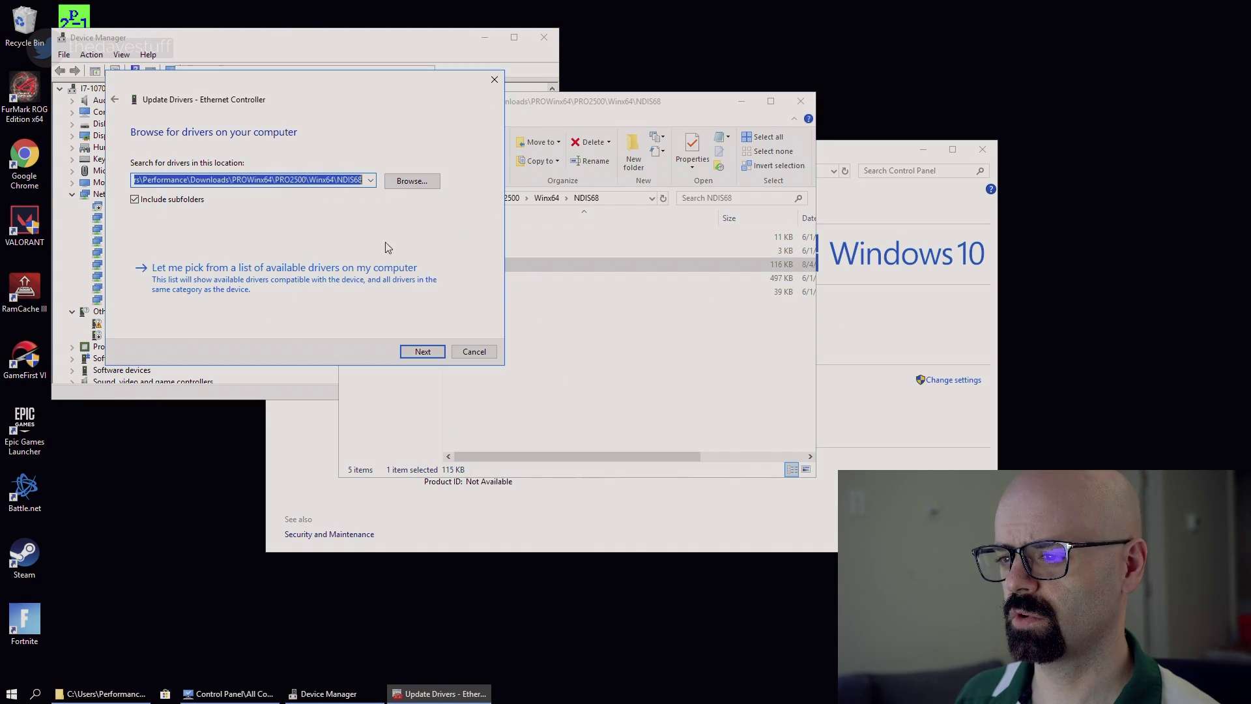
{"action": "left_click", "coordinate": [437, 353]}
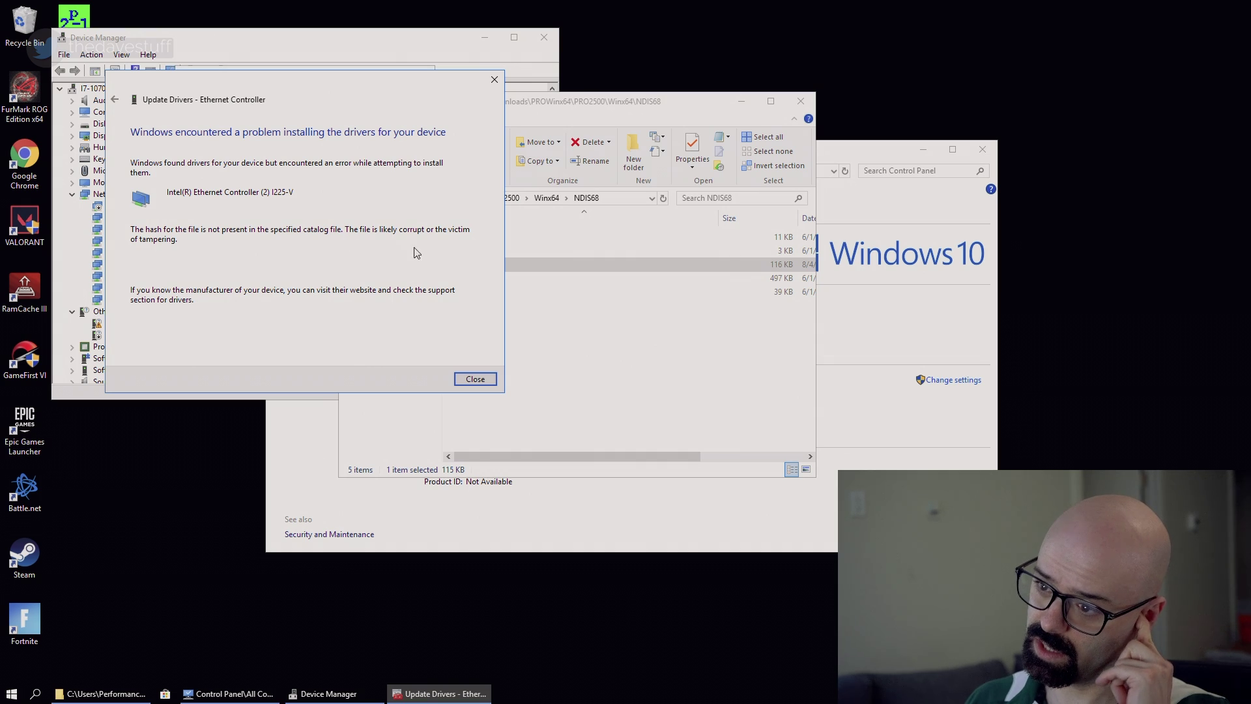
Restart the driver update using Have Disk and browse to e2f68.inf in the PROWinx64 folder.
{"action": "left_click", "coordinate": [475, 379]}
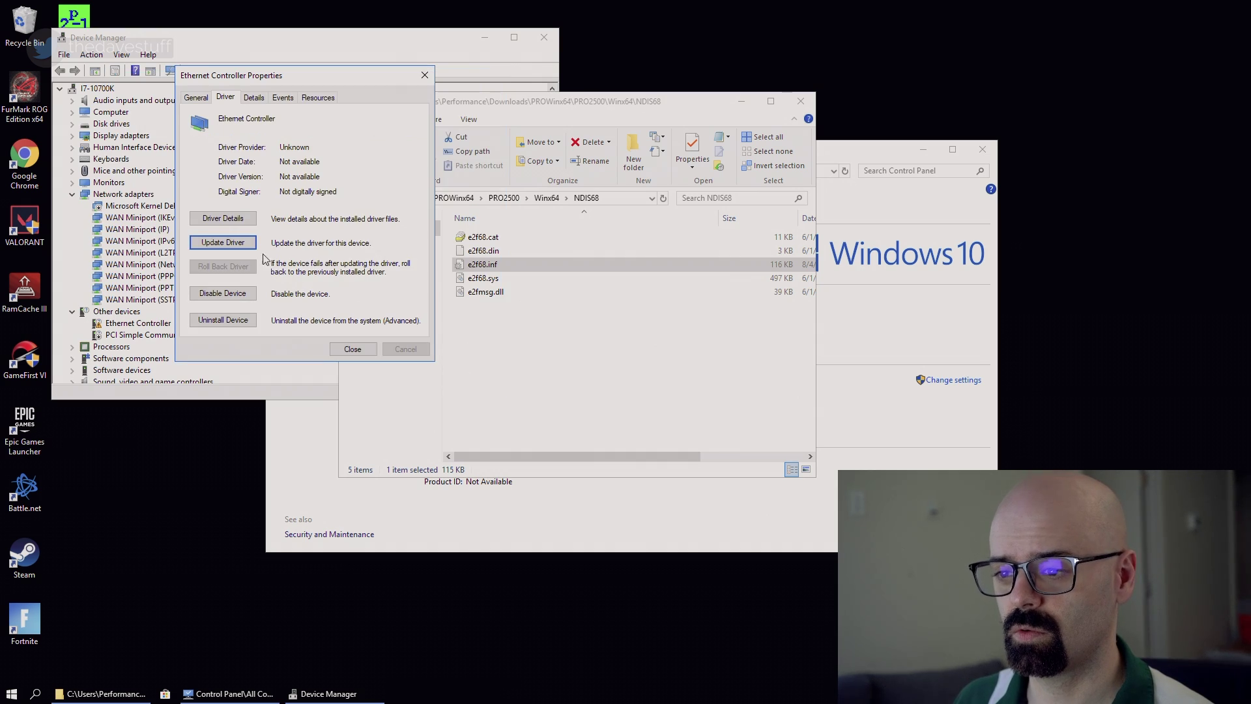
{"action": "left_click", "coordinate": [256, 250]}
{"action": "left_click", "coordinate": [331, 259]}
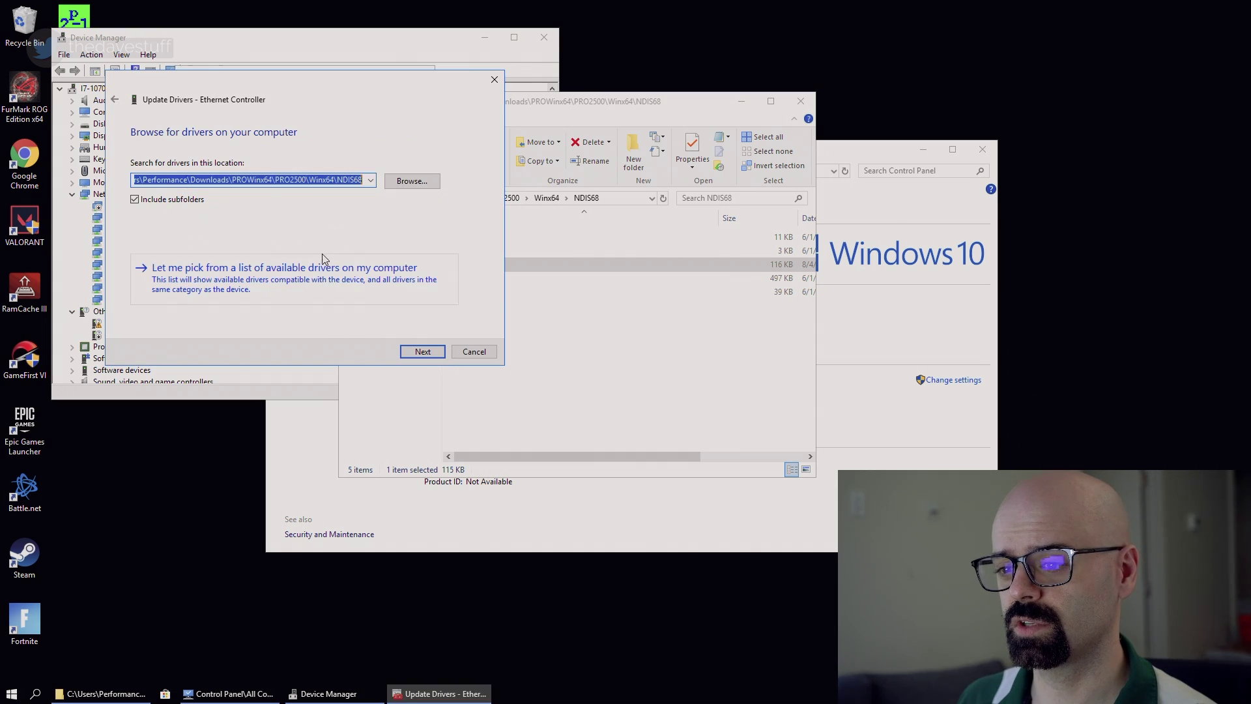
{"action": "left_click", "coordinate": [326, 294]}
{"action": "left_click", "coordinate": [453, 303]}
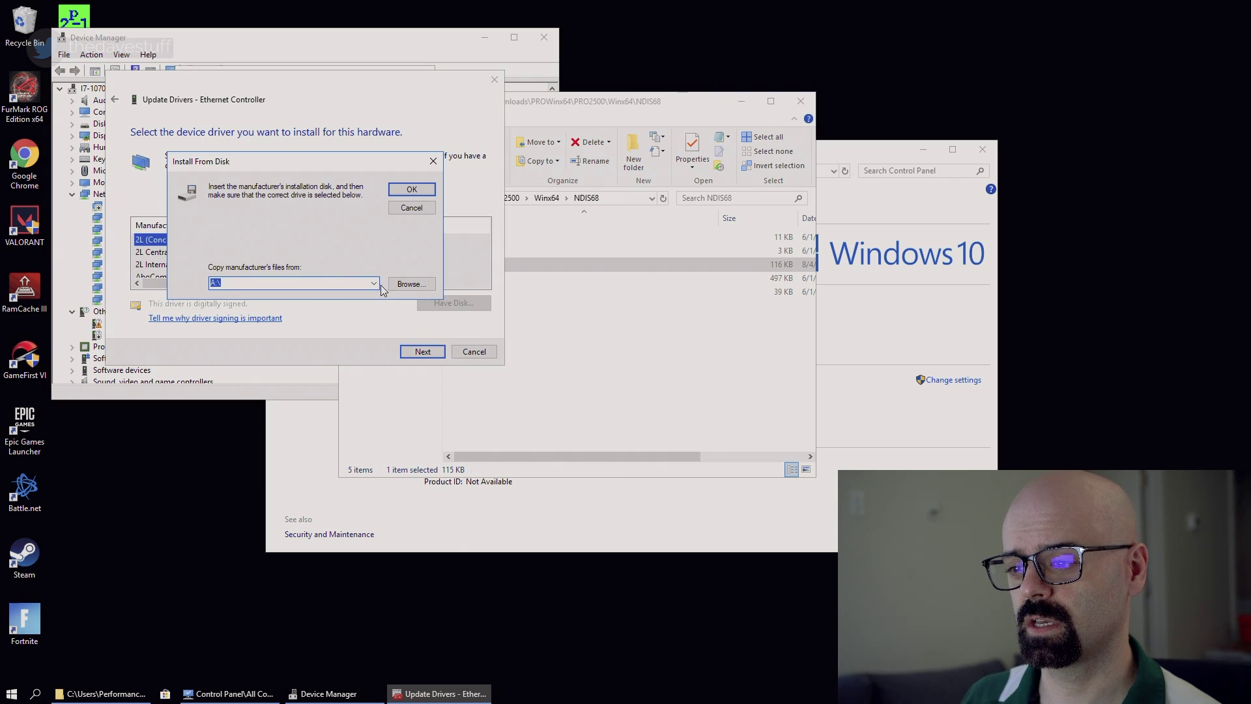
{"action": "left_click", "coordinate": [375, 283]}
{"action": "left_click", "coordinate": [294, 295]}
{"action": "left_click", "coordinate": [427, 286]}
{"action": "left_click", "coordinate": [268, 237]}
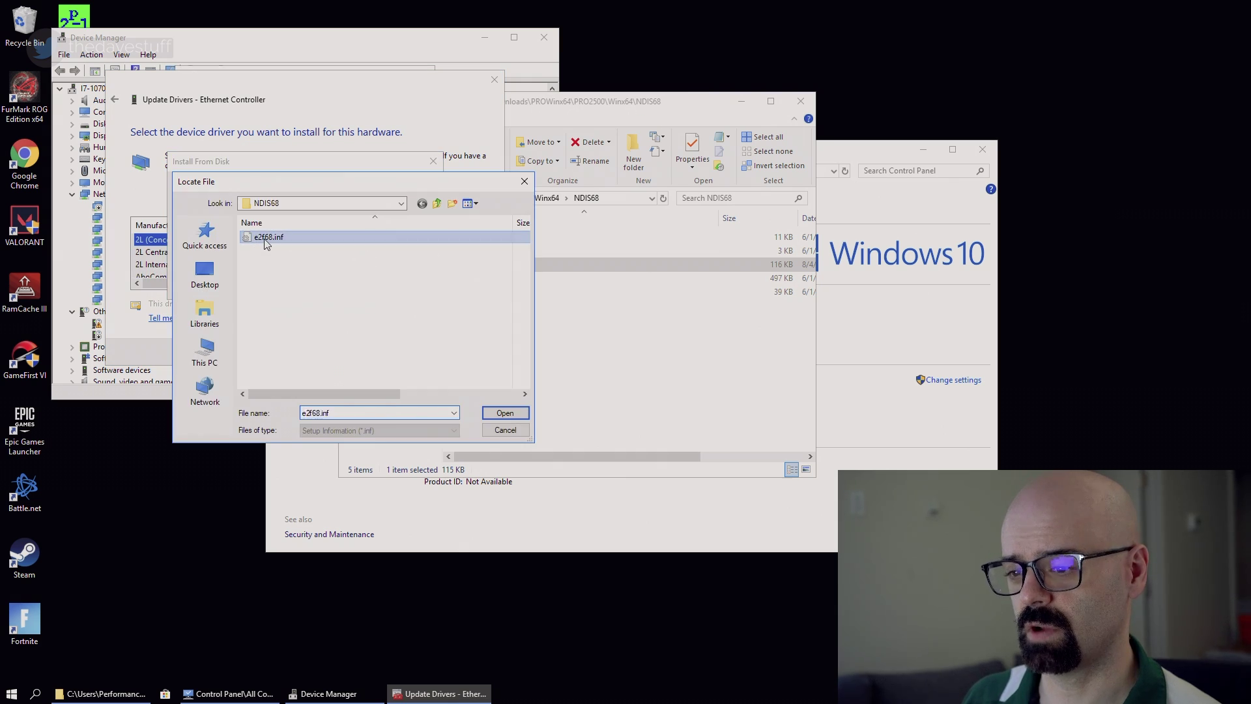
Check the e2f68.inf file properties, noting its August 4 modified date.
{"action": "right_click", "coordinate": [264, 239]}
{"action": "left_click", "coordinate": [304, 506]}
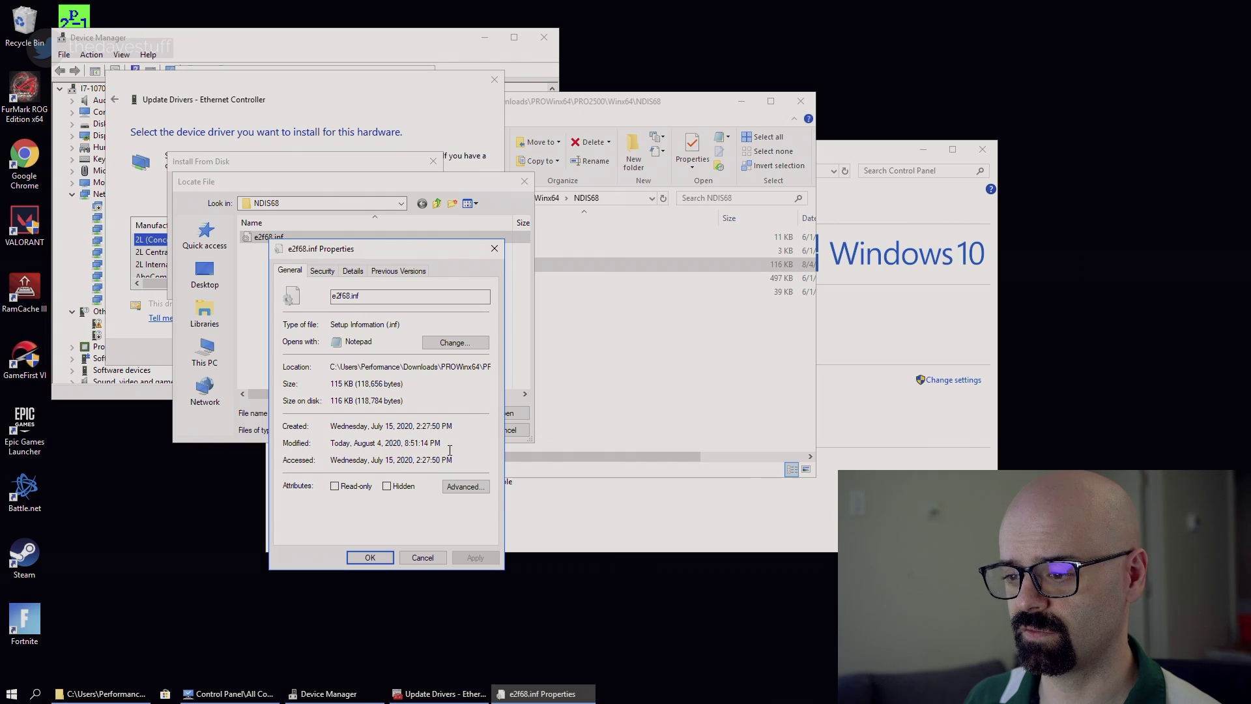
{"action": "left_click_drag", "start_coordinate": [450, 449], "coordinate": [329, 446]}
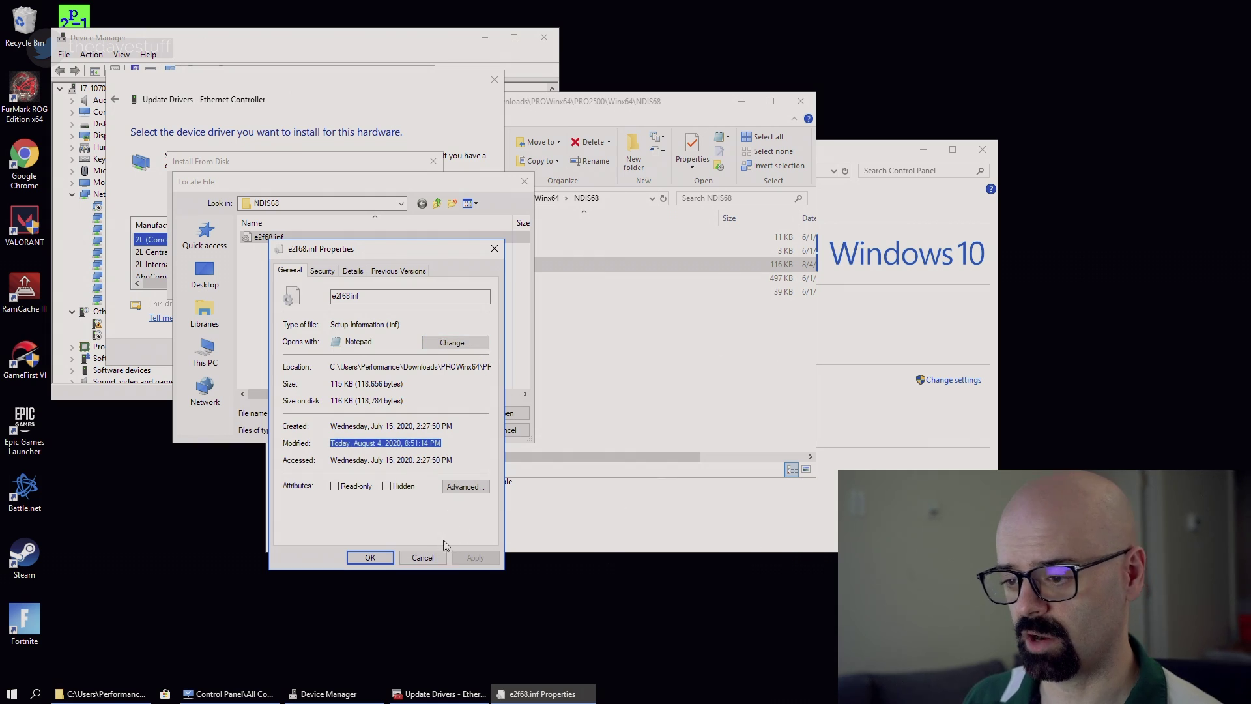
{"action": "key", "text": "Escape"}
Load e2f68.inf and select the Intel(R) Ethernet Controller (2) I225-V model.
{"action": "left_click", "coordinate": [267, 240]}
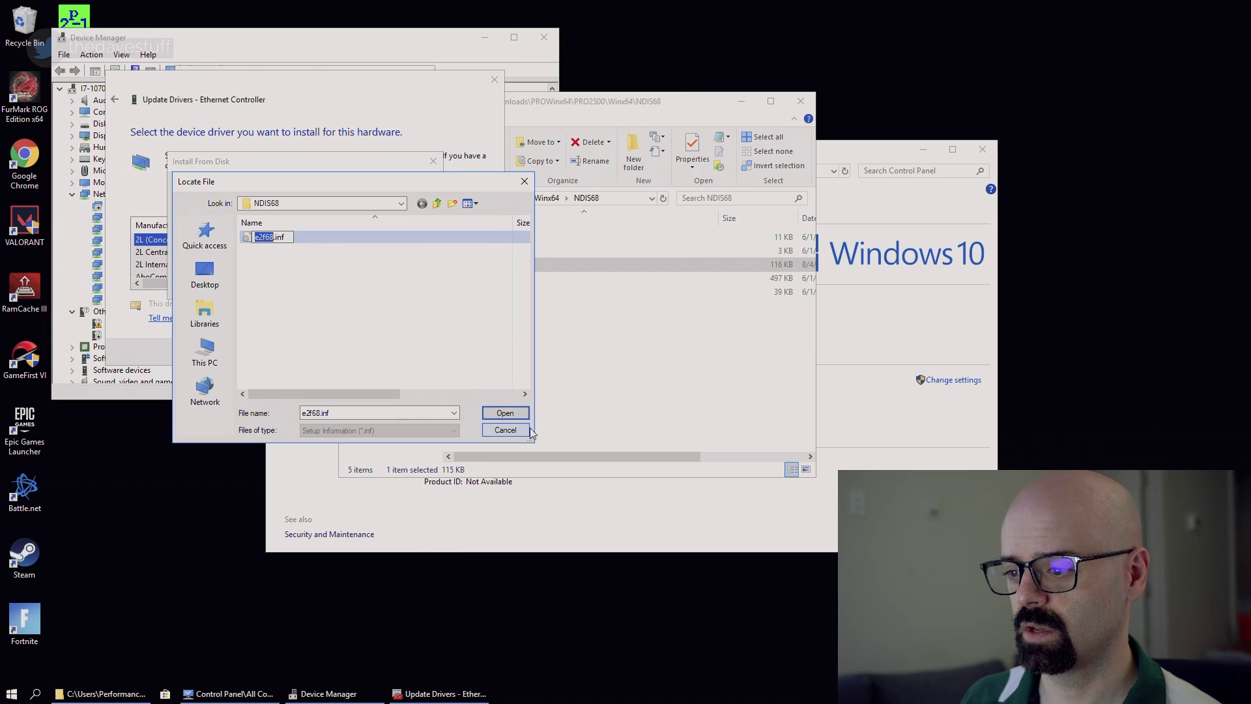
{"action": "key", "text": "Return"}
{"action": "key", "text": "Return"}
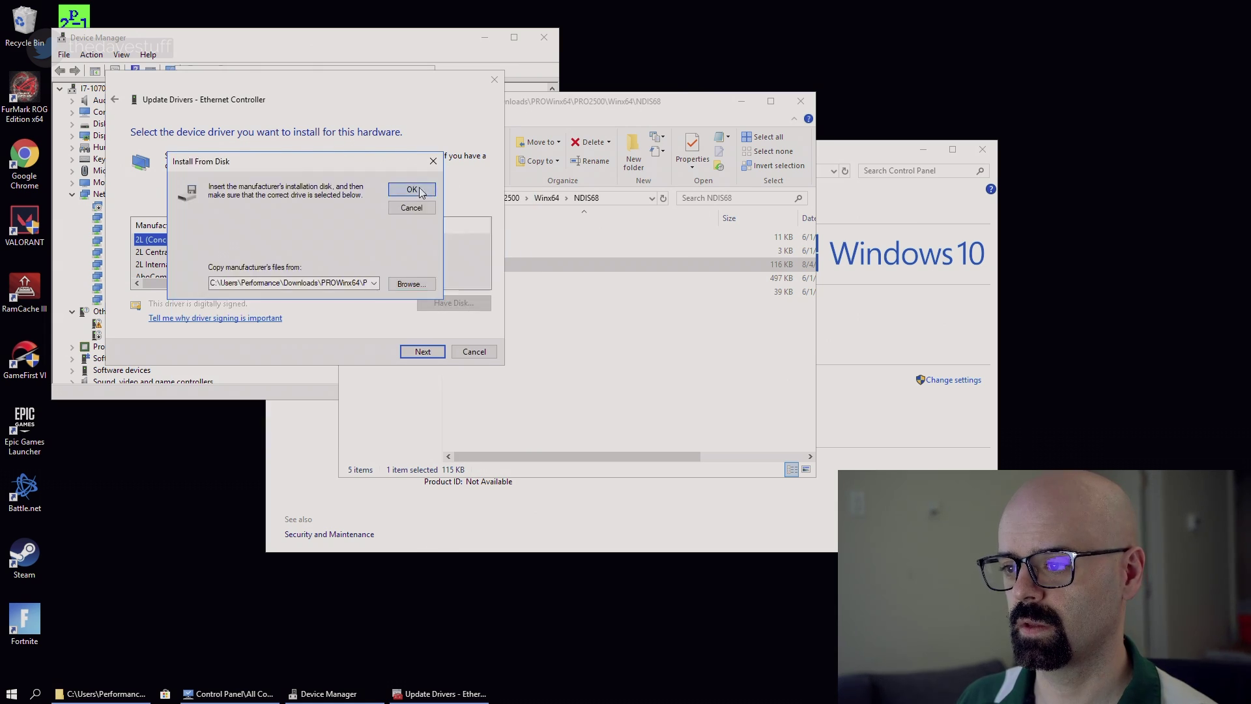
{"action": "left_click", "coordinate": [412, 190]}
{"action": "left_click", "coordinate": [261, 242]}
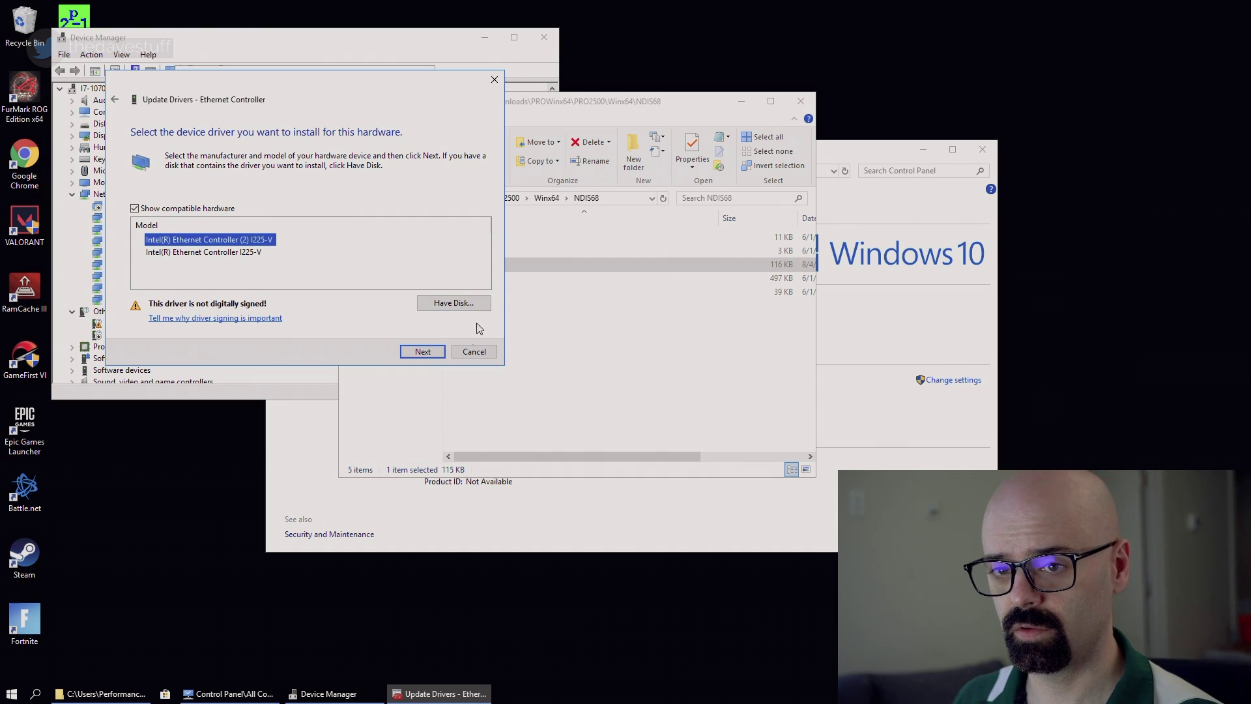
Cancel the driver update and close Properties, the NDIS68 folder, Device Manager, and System.
{"action": "left_click", "coordinate": [434, 355]}
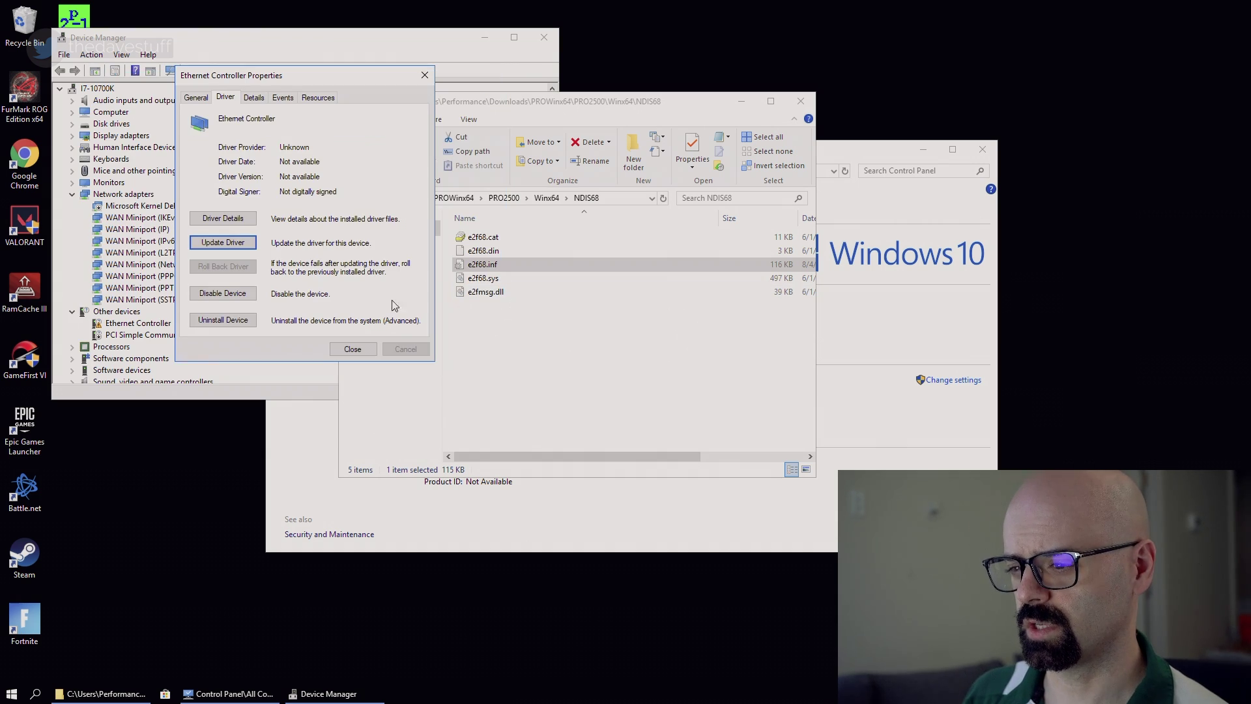
{"action": "left_click", "coordinate": [352, 349]}
{"action": "left_click", "coordinate": [801, 100]}
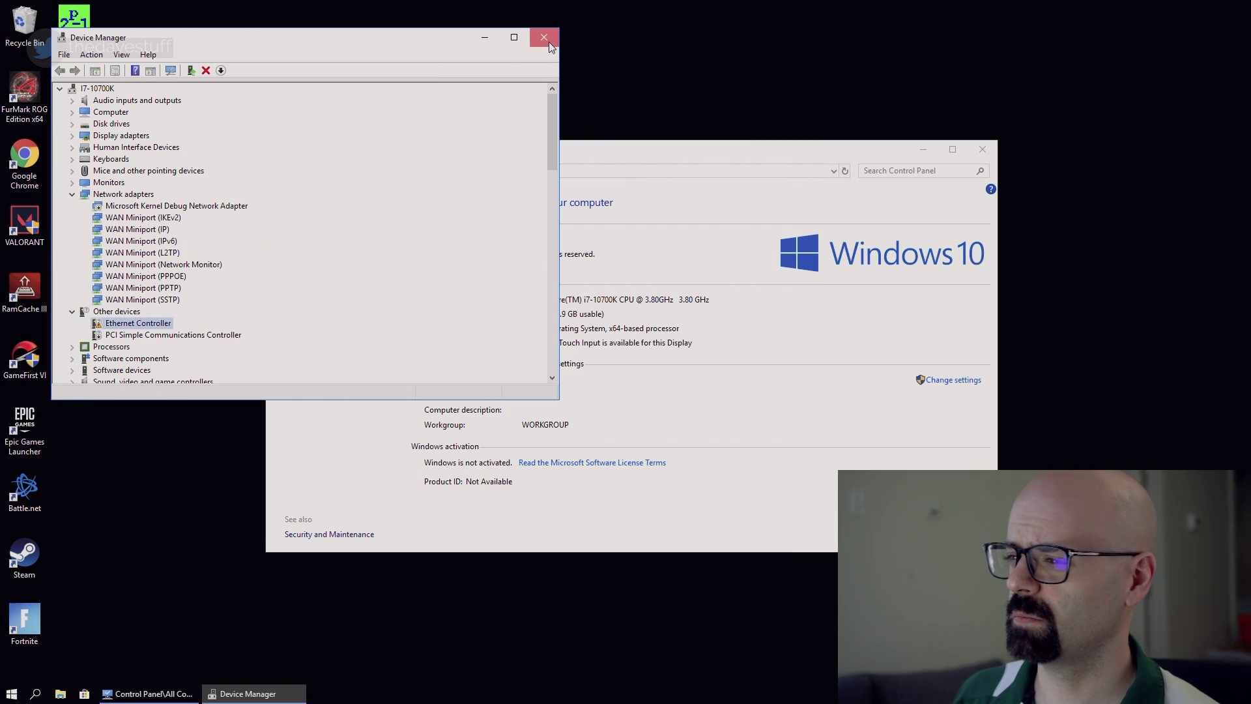
{"action": "left_click", "coordinate": [548, 40]}
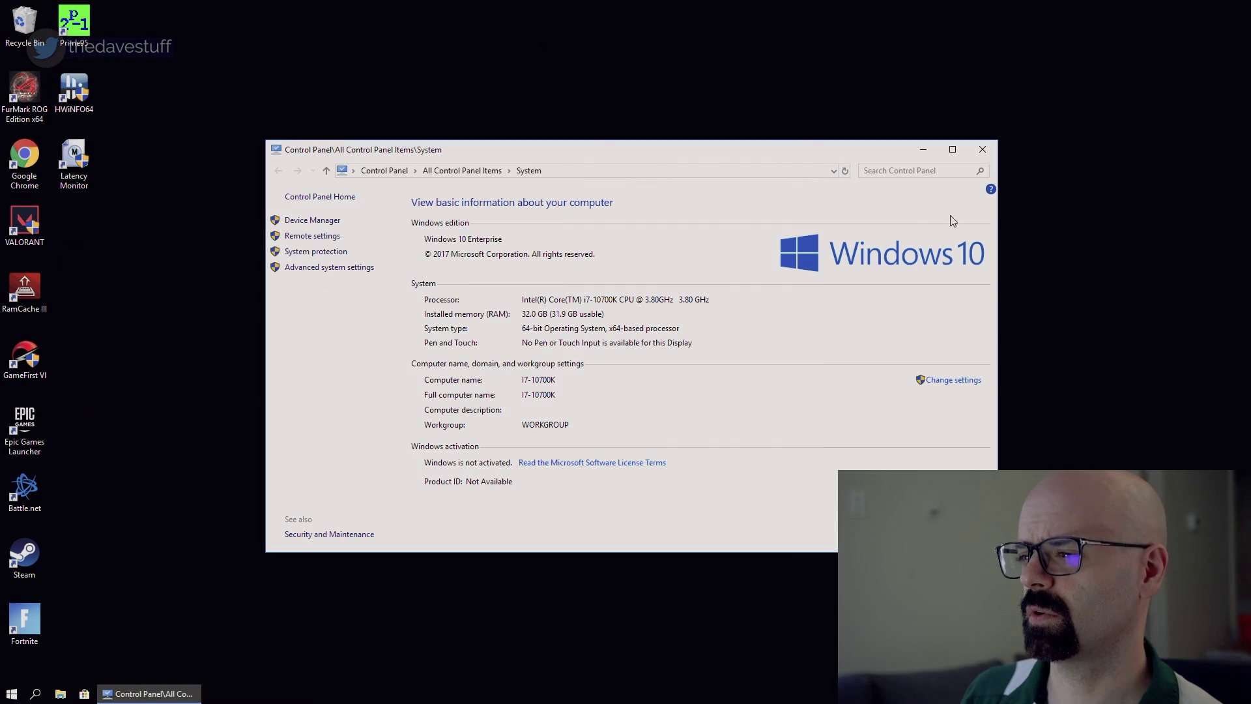
{"action": "left_click", "coordinate": [984, 150]}
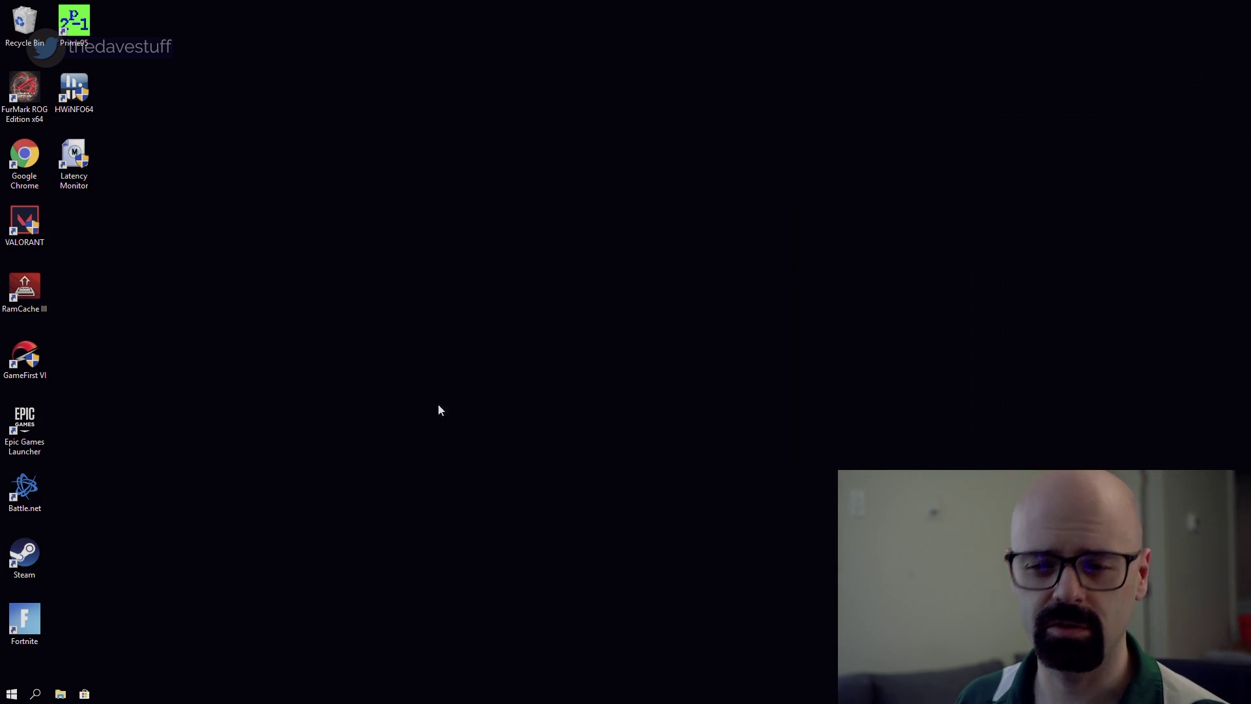
Use Shift+Restart from the Start menu's power options to reboot into advanced startup.
{"action": "left_click", "coordinate": [11, 694]}
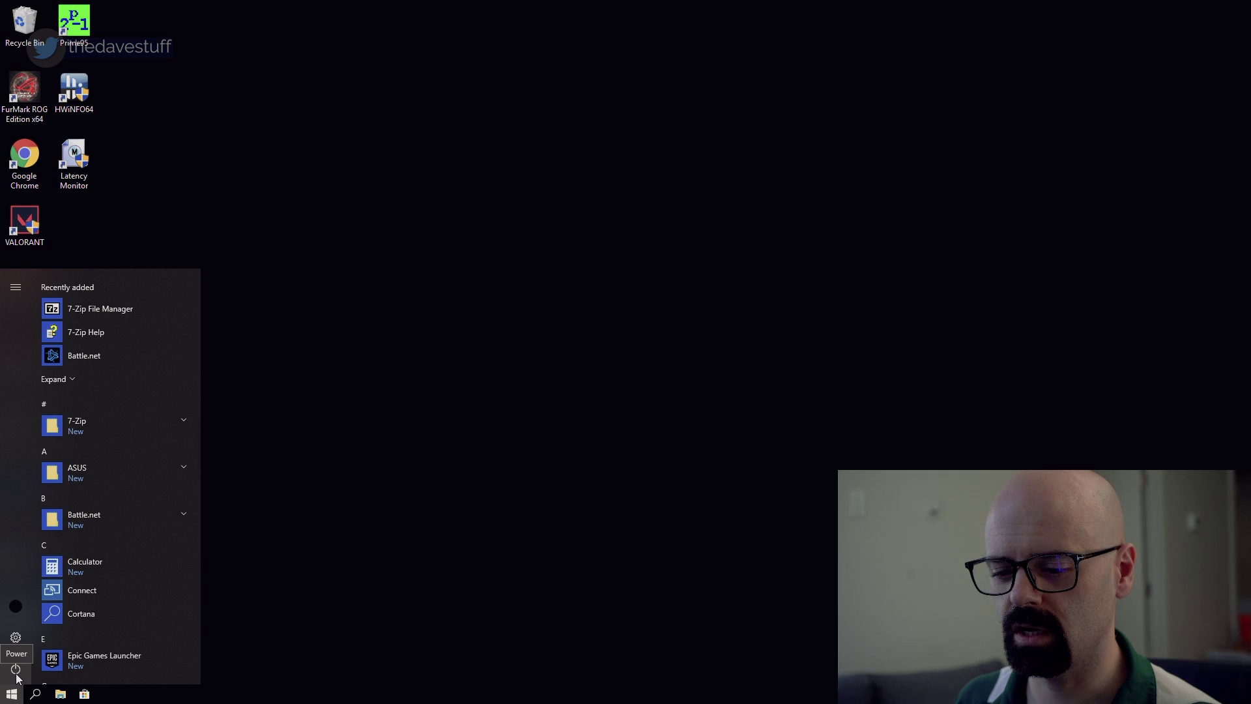
{"action": "left_click", "coordinate": [17, 673]}
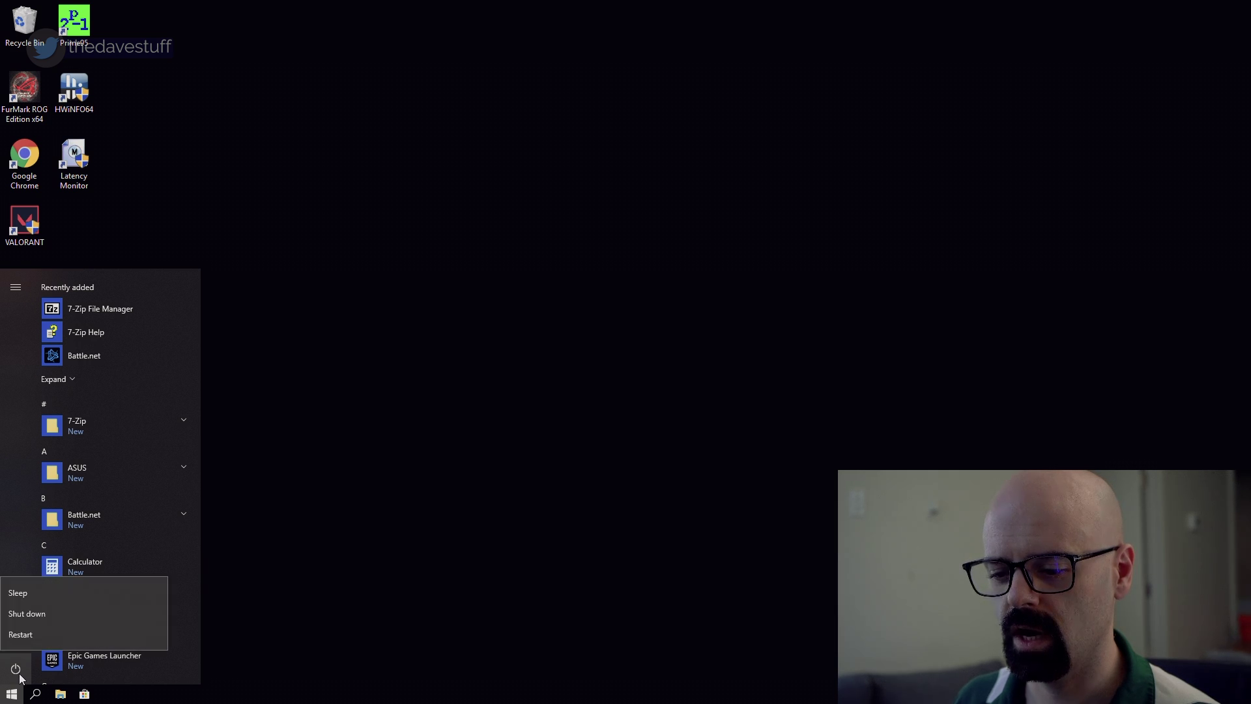
{"action": "left_click", "coordinate": [21, 635]}
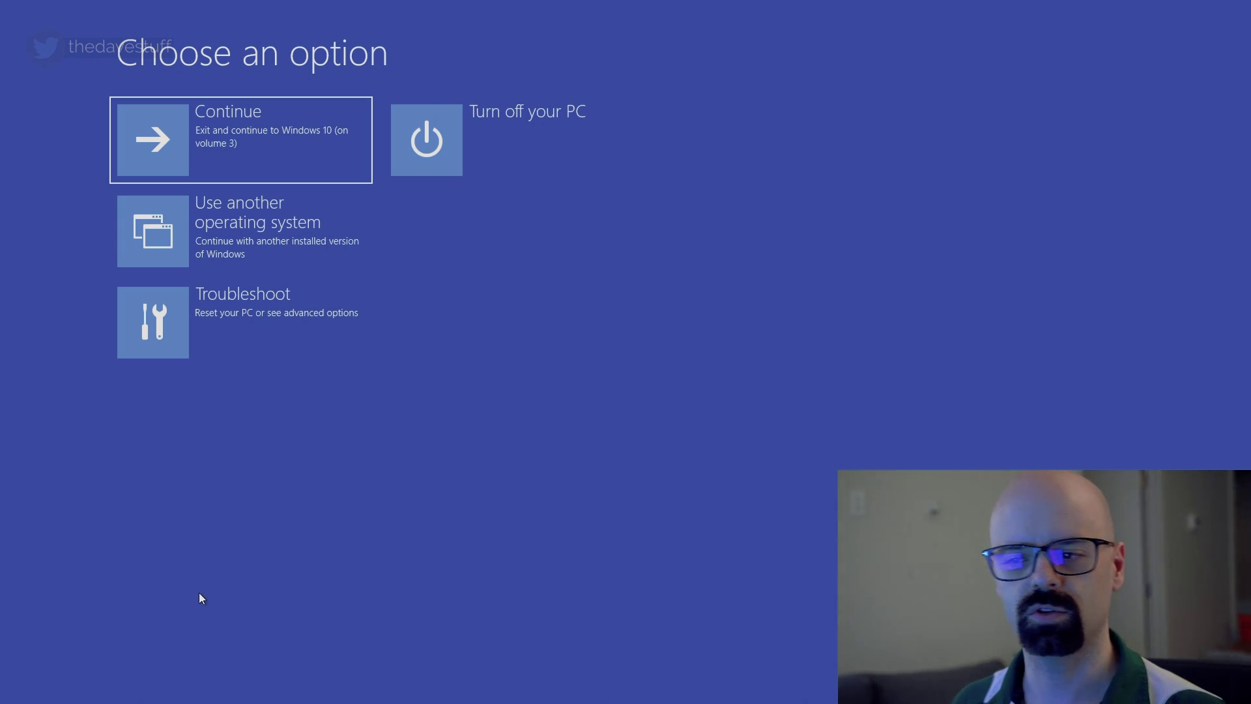
Go to Troubleshoot > Advanced options > Startup Settings and restart to the boot options menu.
{"action": "left_click", "coordinate": [308, 340]}
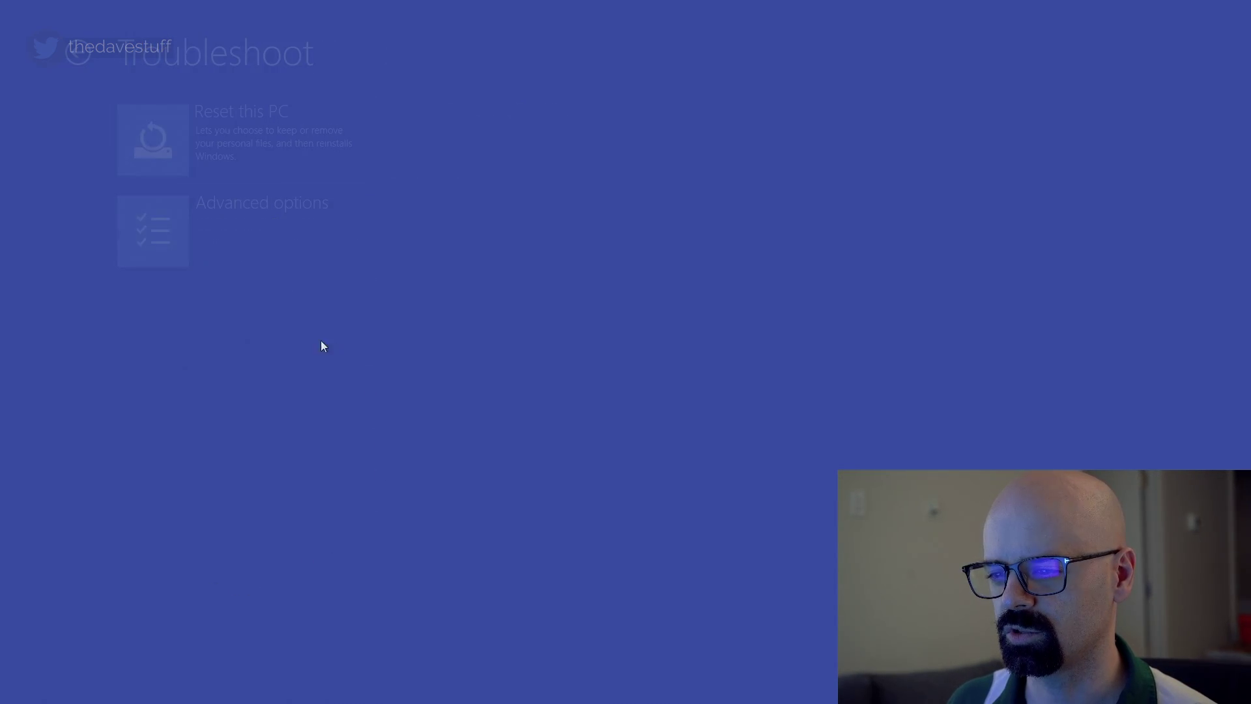
{"action": "left_click", "coordinate": [301, 237]}
{"action": "left_click", "coordinate": [541, 249]}
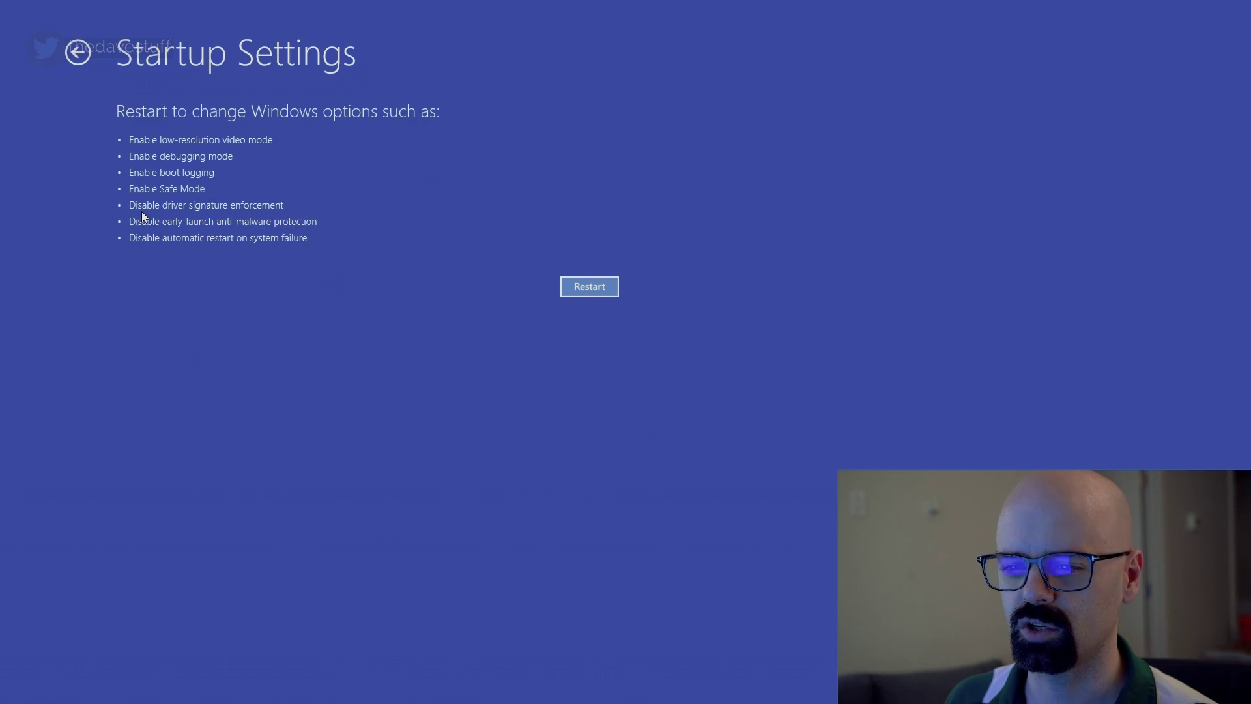
{"action": "left_click", "coordinate": [577, 284]}
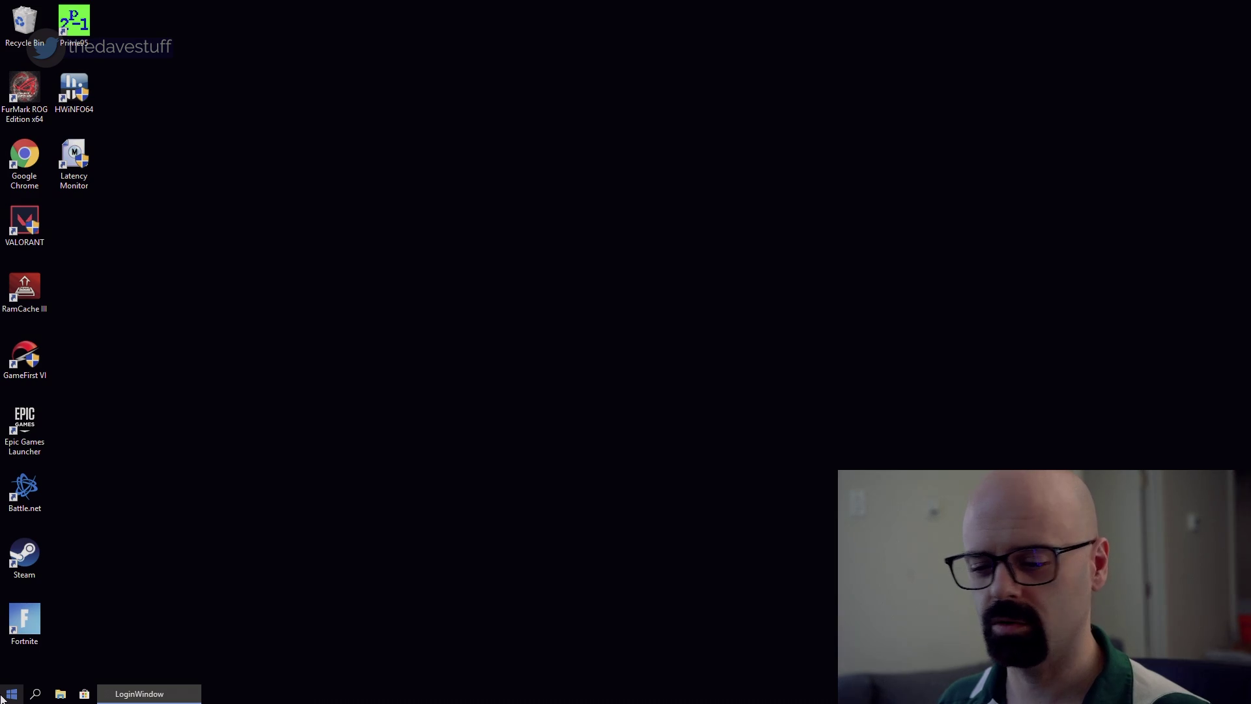
Open Device Manager from the Win+X menu and open the Ethernet Controller's properties.
{"action": "right_click", "coordinate": [3, 698]}
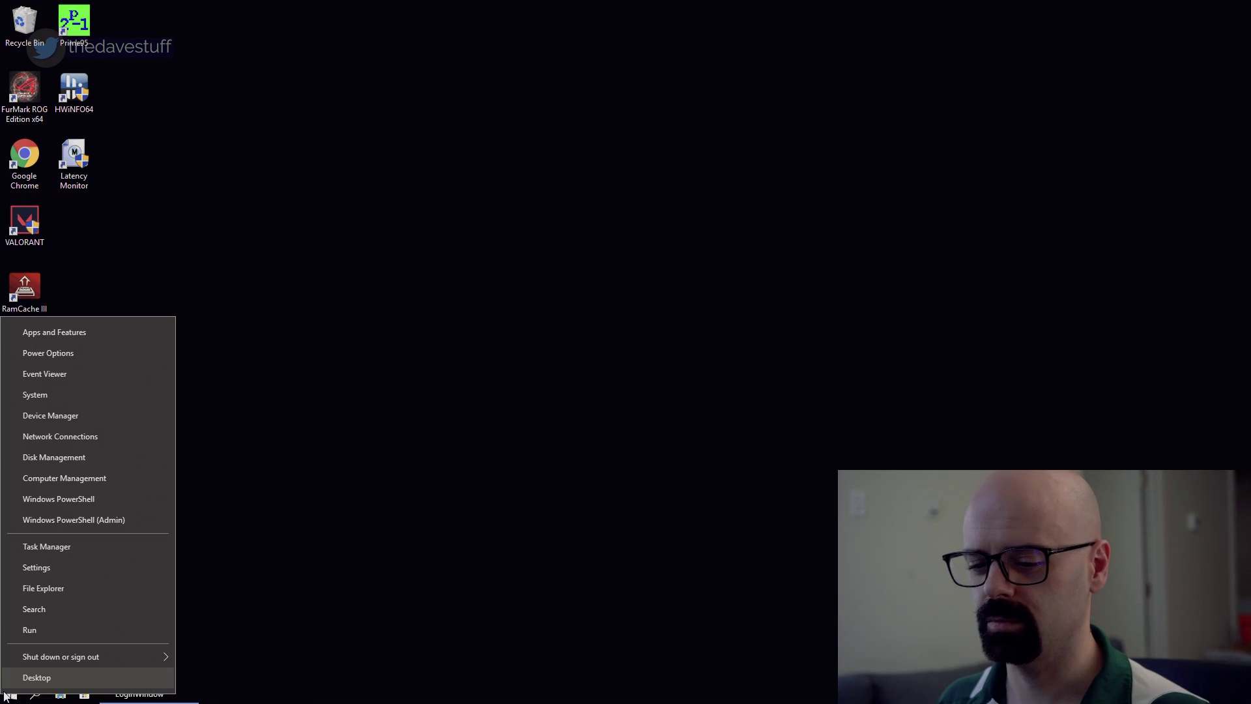
{"action": "left_click", "coordinate": [79, 418]}
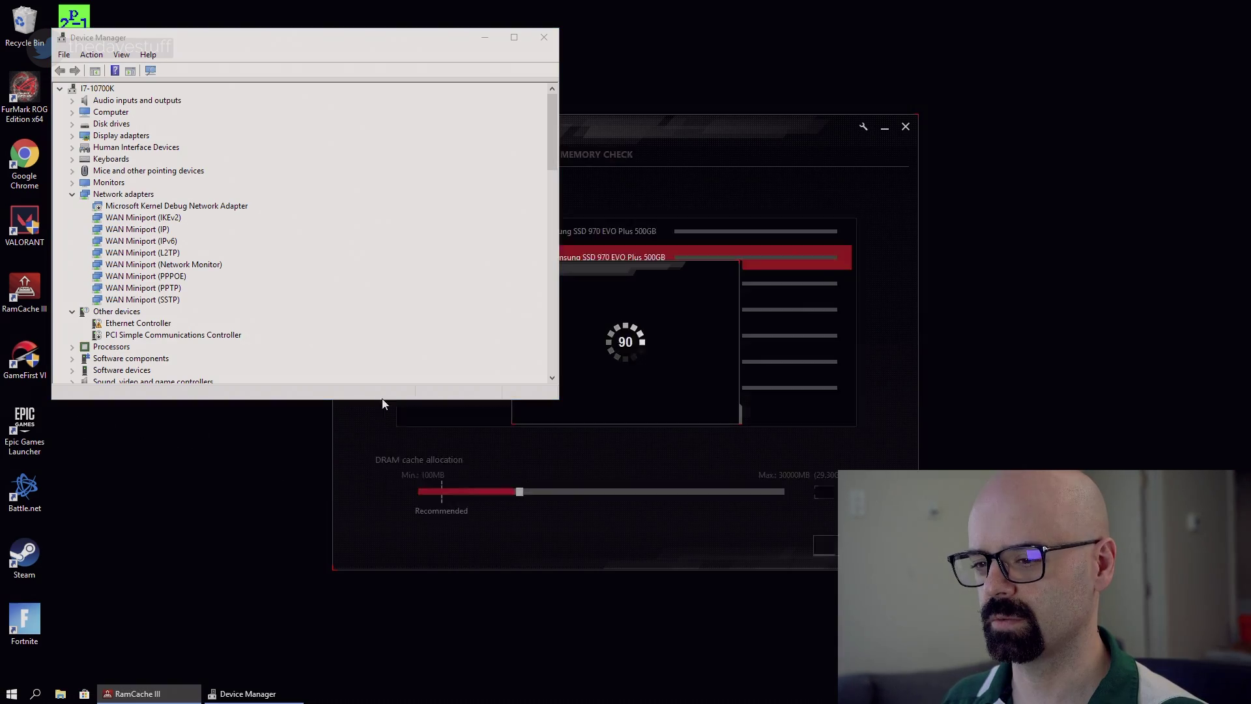
{"action": "double_click", "coordinate": [138, 323]}
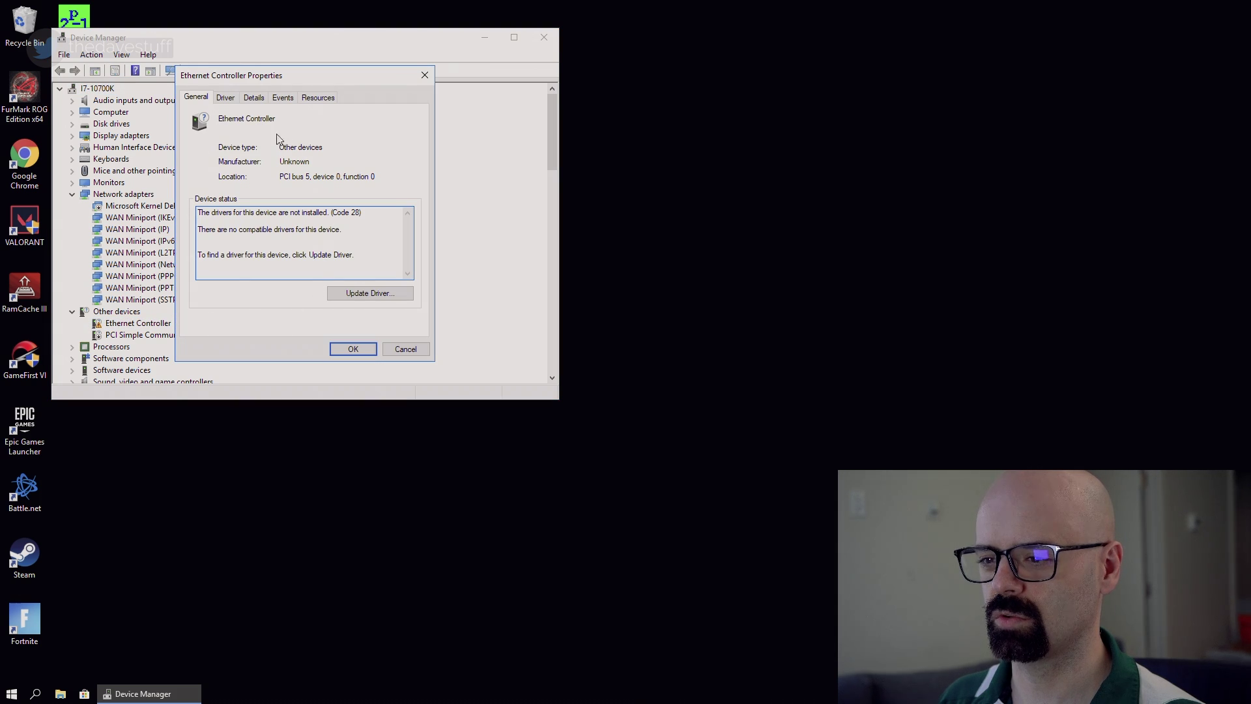
Install the Intel(R) Ethernet Controller (2) I225-V driver from the compatible list, accepting the unsigned warning.
{"action": "left_click", "coordinate": [396, 293]}
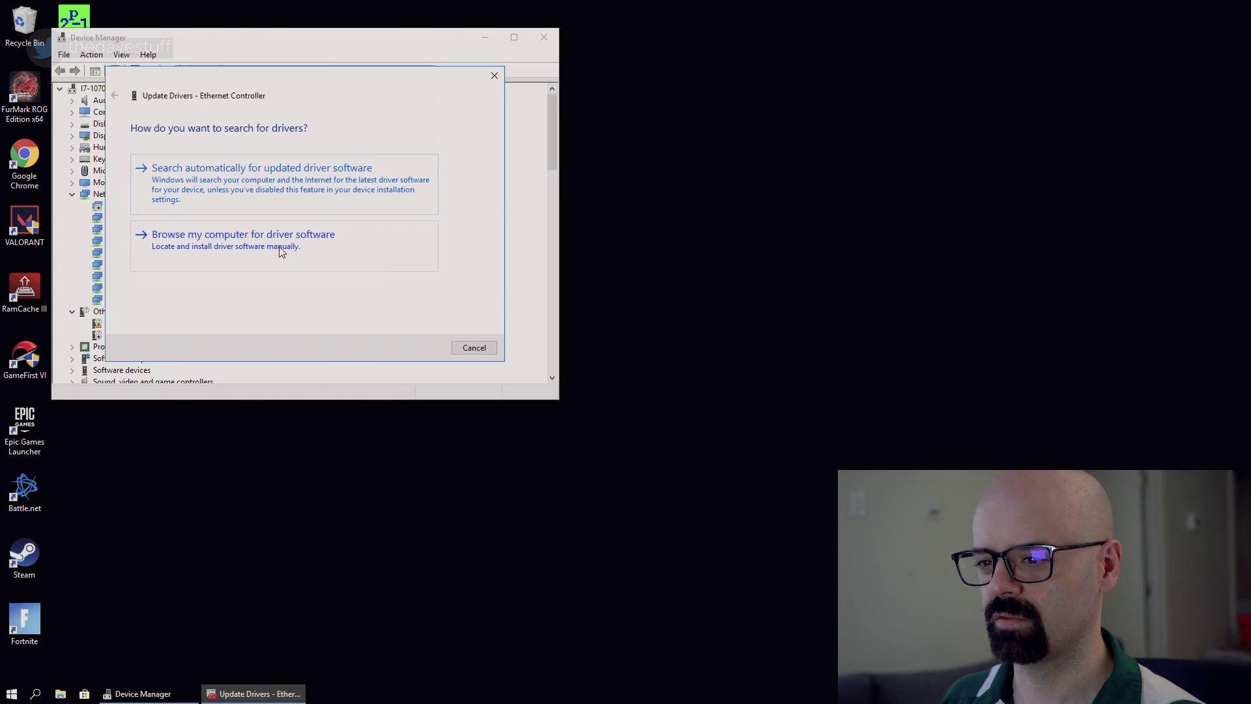
{"action": "left_click", "coordinate": [280, 251]}
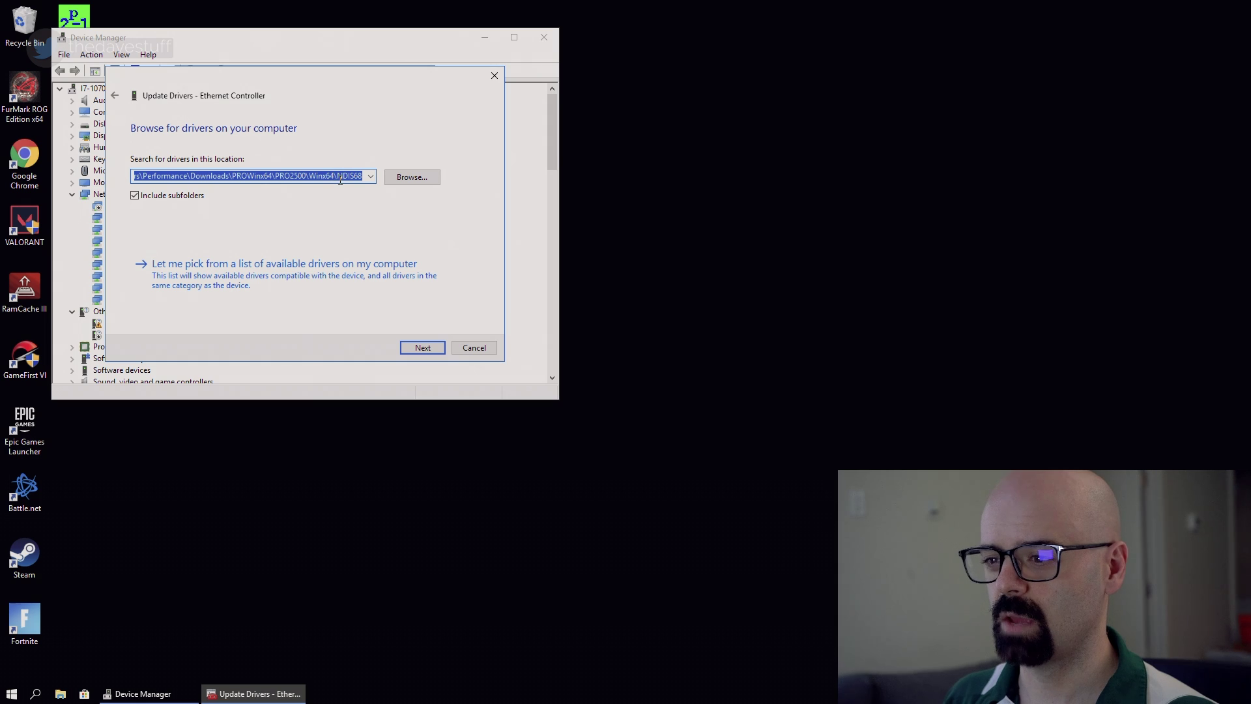
{"action": "left_click", "coordinate": [411, 177]}
{"action": "left_click", "coordinate": [692, 469]}
{"action": "left_click", "coordinate": [248, 274]}
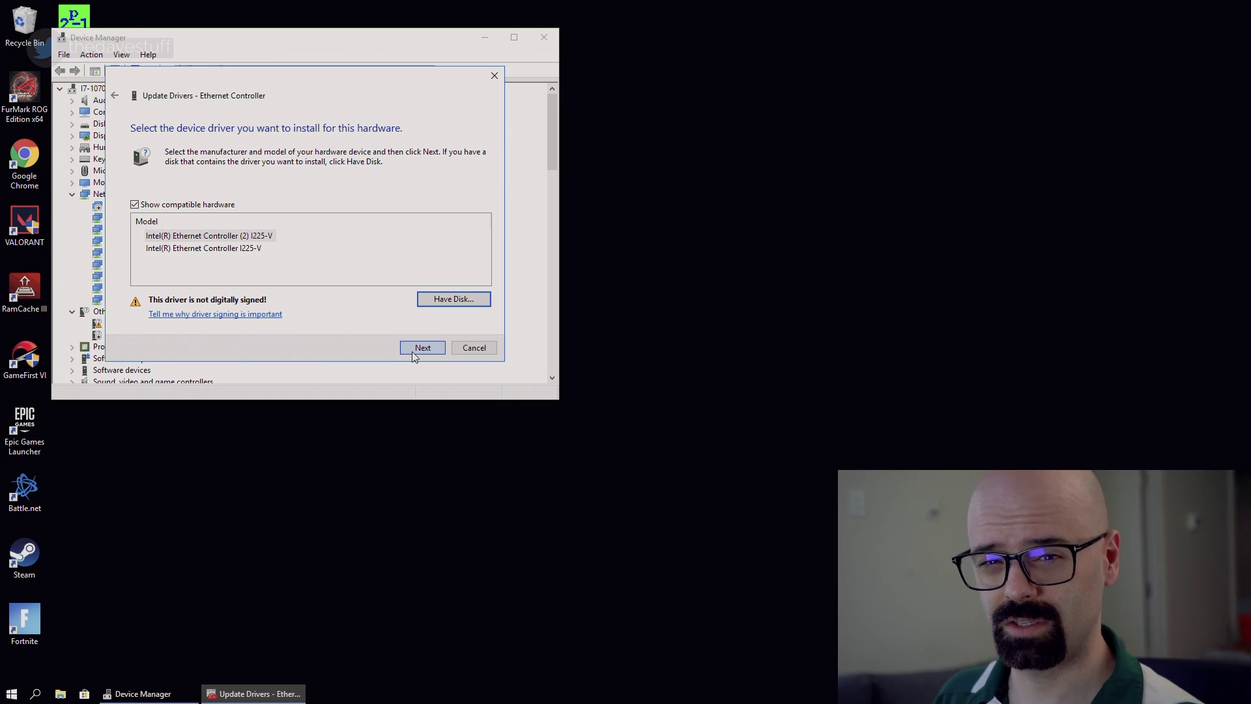
{"action": "left_click", "coordinate": [422, 348]}
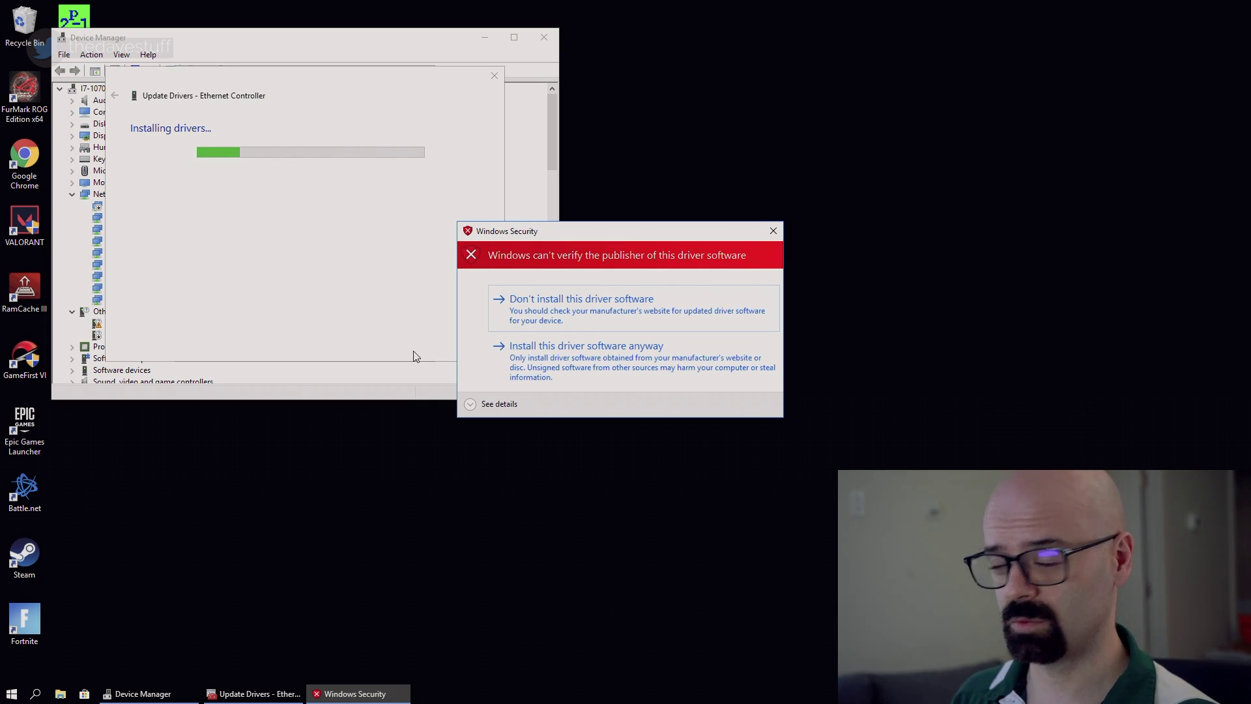
{"action": "left_click", "coordinate": [613, 370]}
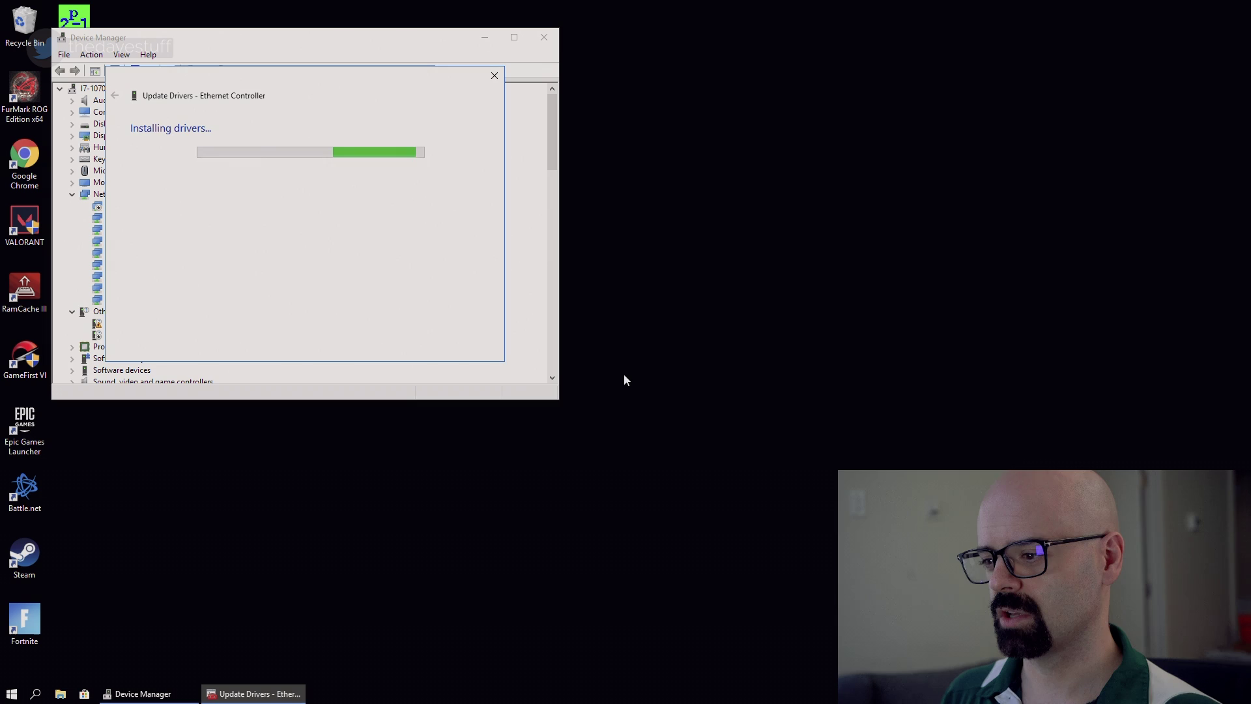
{"action": "left_click", "coordinate": [481, 346]}
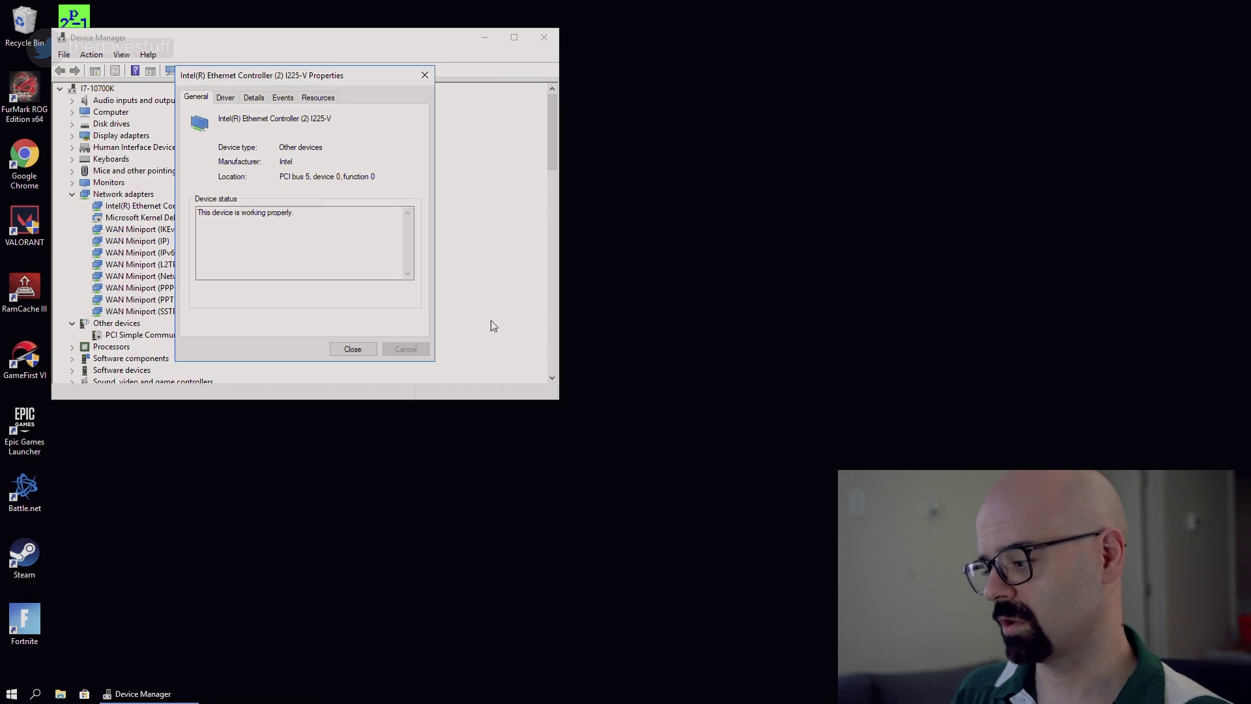
Load google.com in Chrome to confirm connectivity, then show the desktop and open the Start quick-link menu.
{"action": "left_click", "coordinate": [363, 351]}
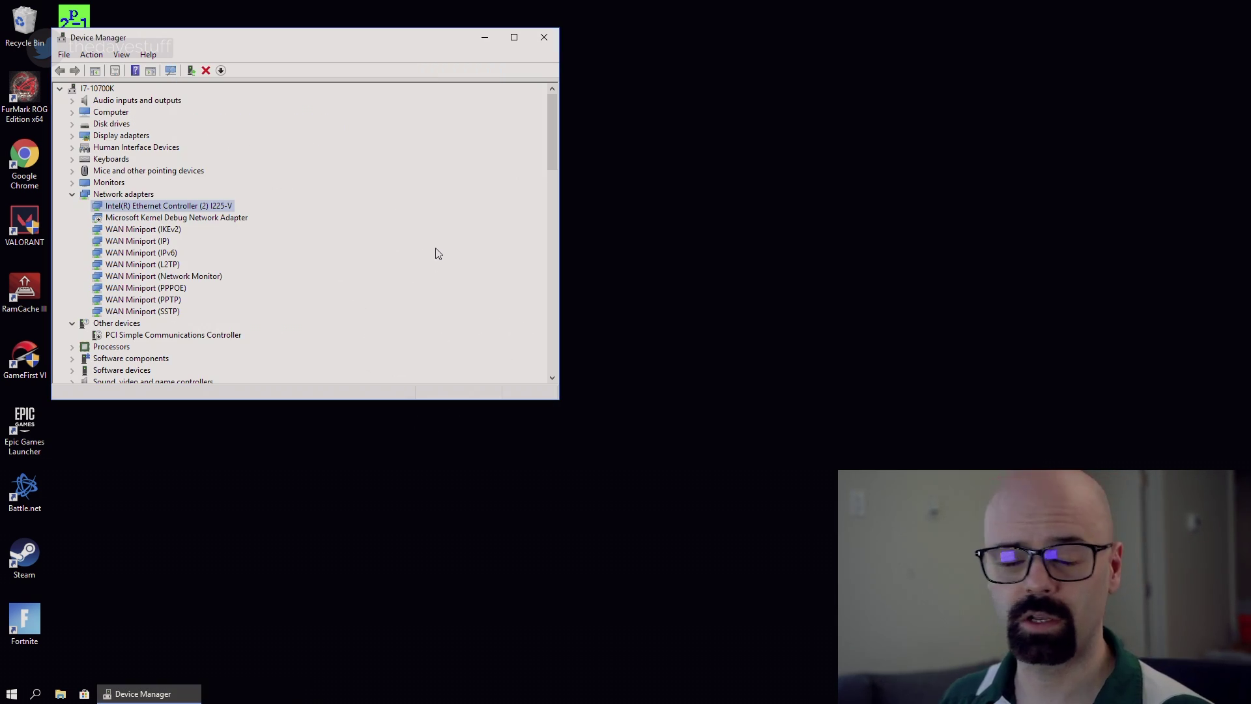
{"action": "double_click", "coordinate": [24, 157]}
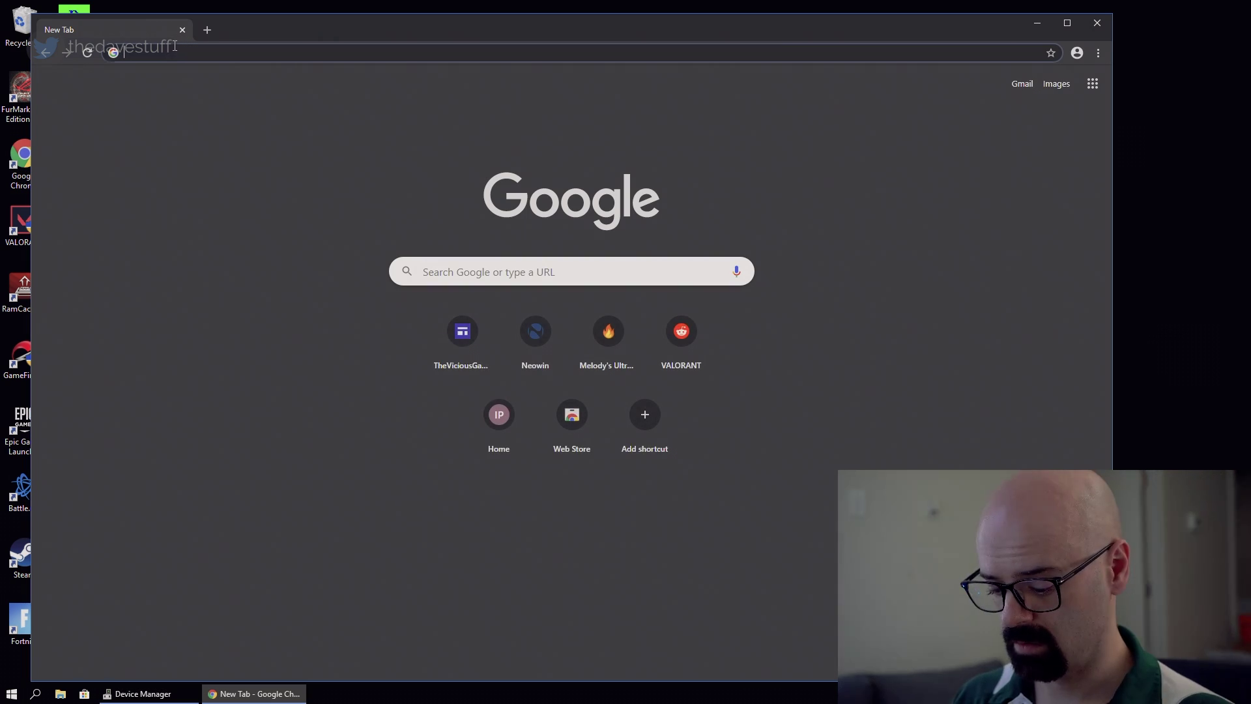
{"action": "type", "text": "google.com"}
{"action": "key", "text": "Return"}
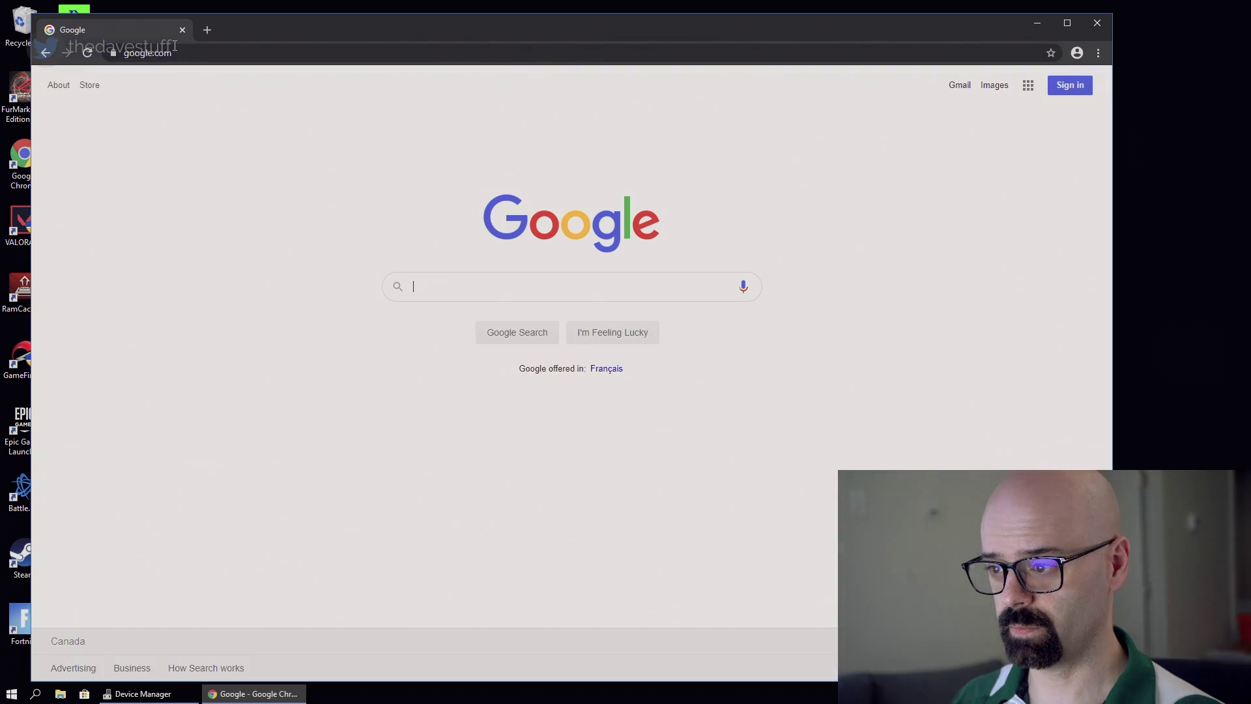
{"action": "key", "text": "super+d"}
{"action": "right_click", "coordinate": [12, 693]}
Choose Restart under Shut down or sign out to reboot Windows 10.
{"action": "mouse_move", "coordinate": [90, 666]}
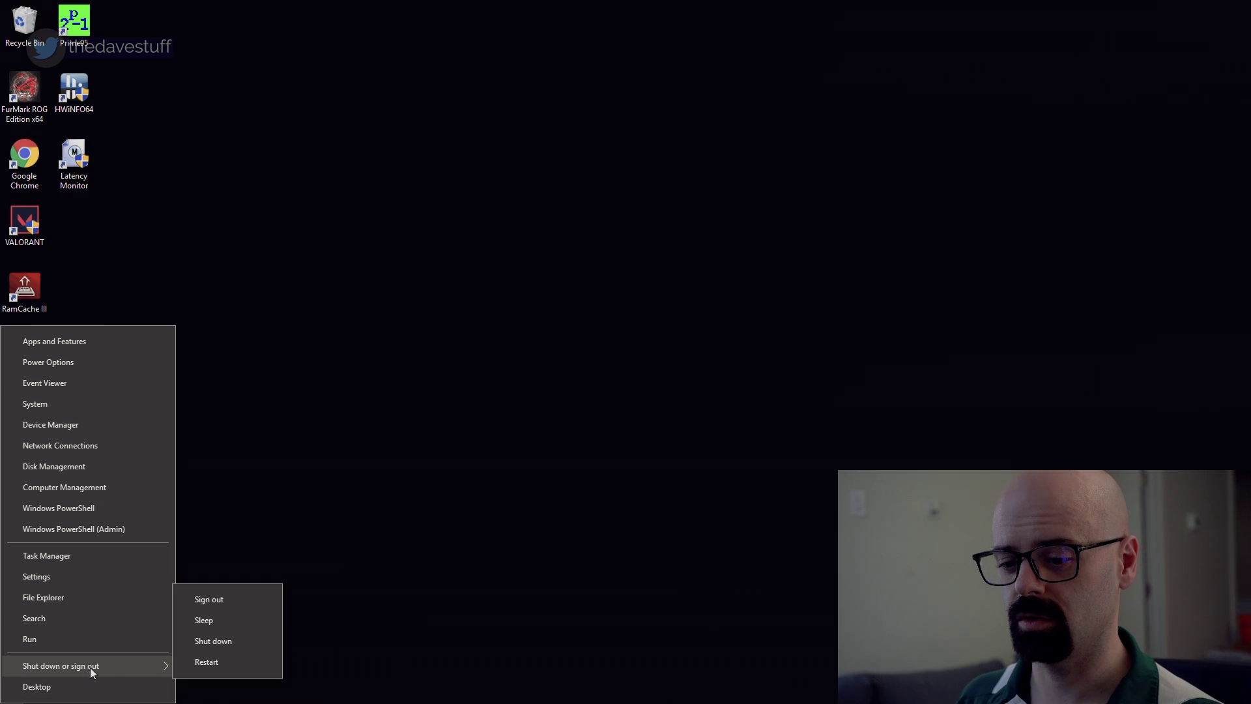
{"action": "left_click", "coordinate": [217, 667]}
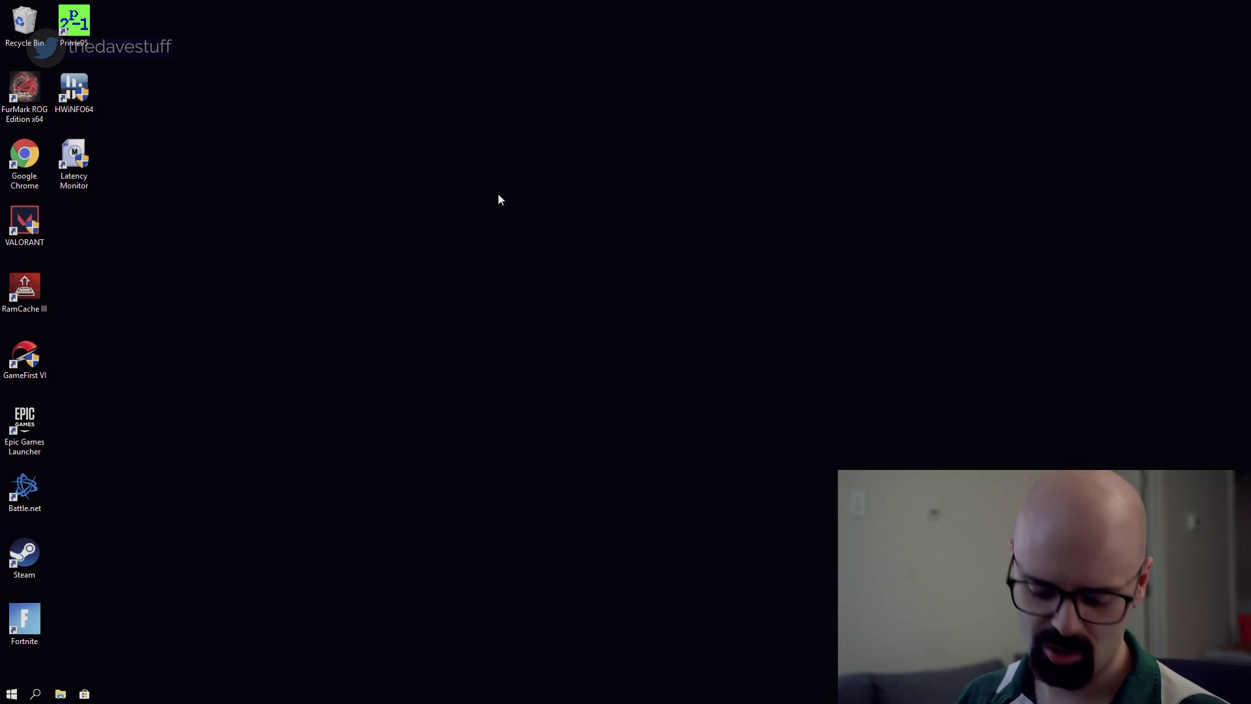
{"action": "key", "text": "super+Pause"}
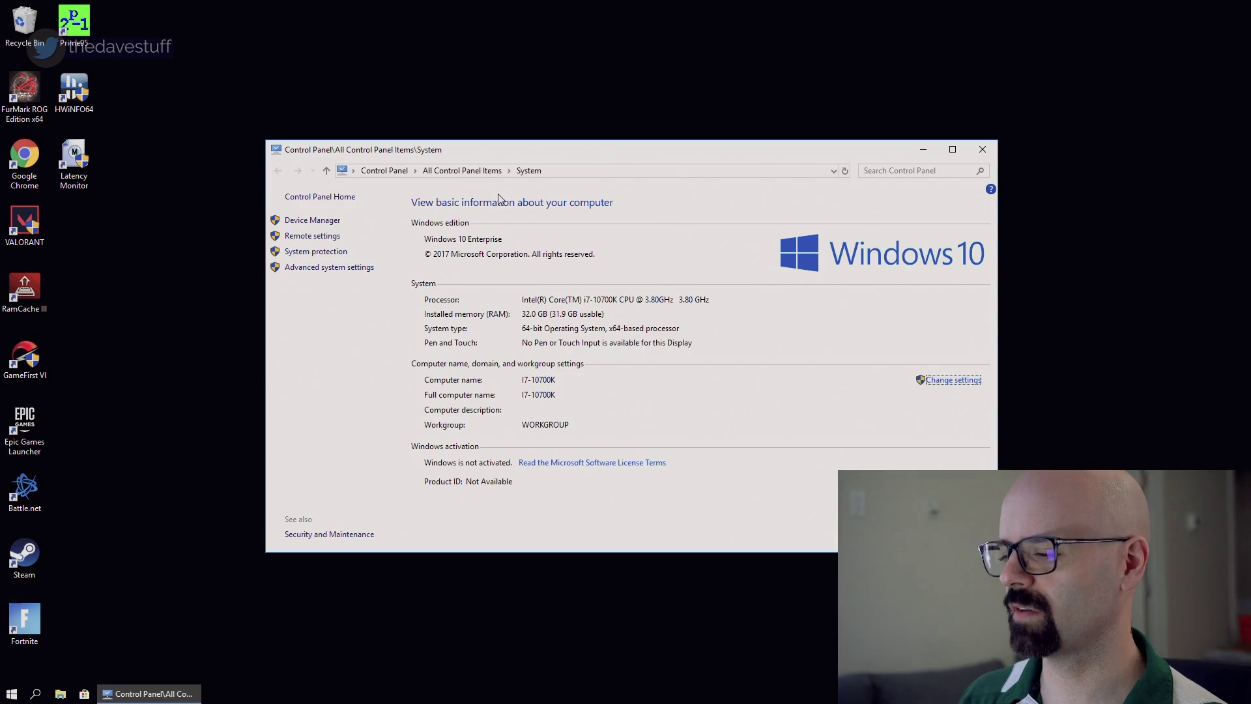
{"action": "left_click", "coordinate": [313, 220]}
{"action": "double_click", "coordinate": [194, 206]}
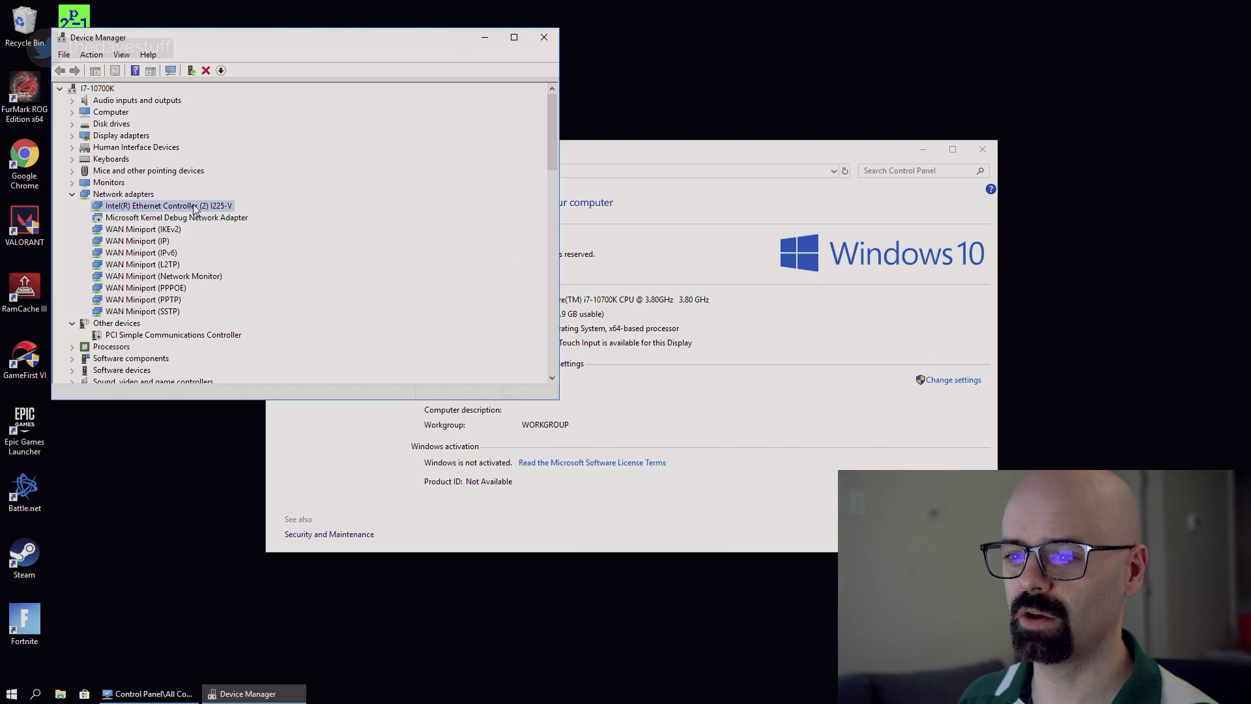
{"action": "left_click", "coordinate": [271, 103]}
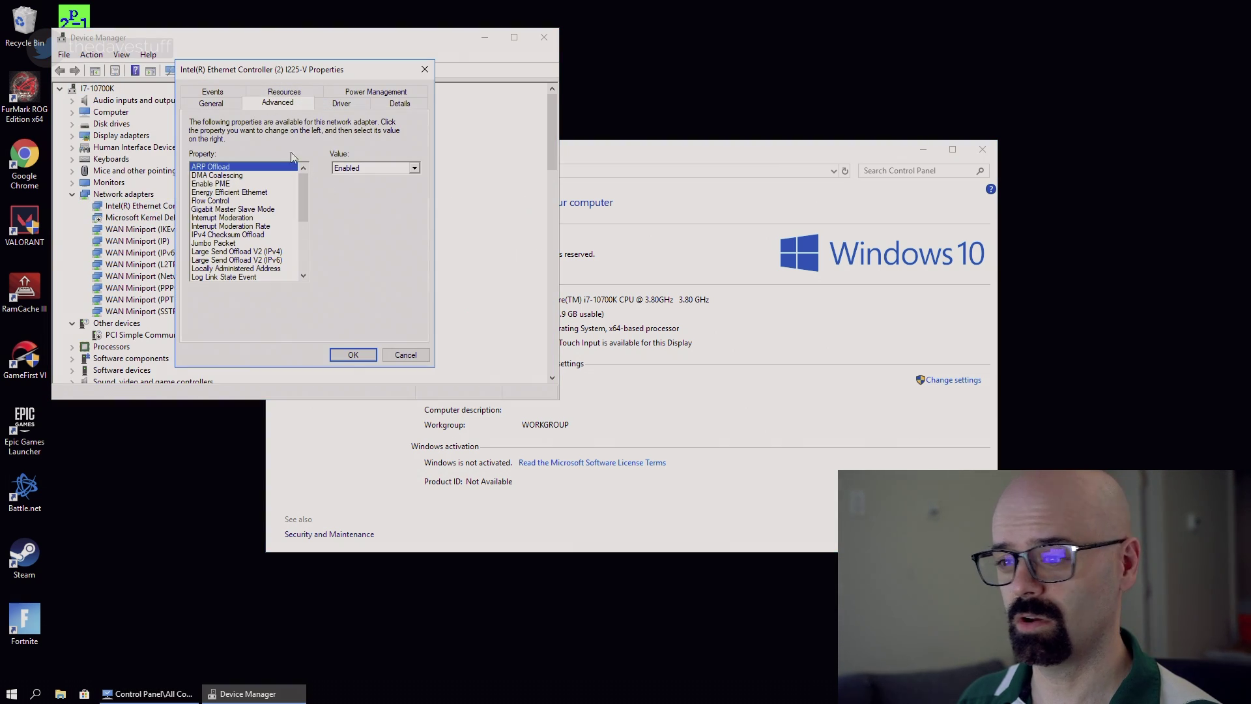
{"action": "left_click", "coordinate": [340, 104]}
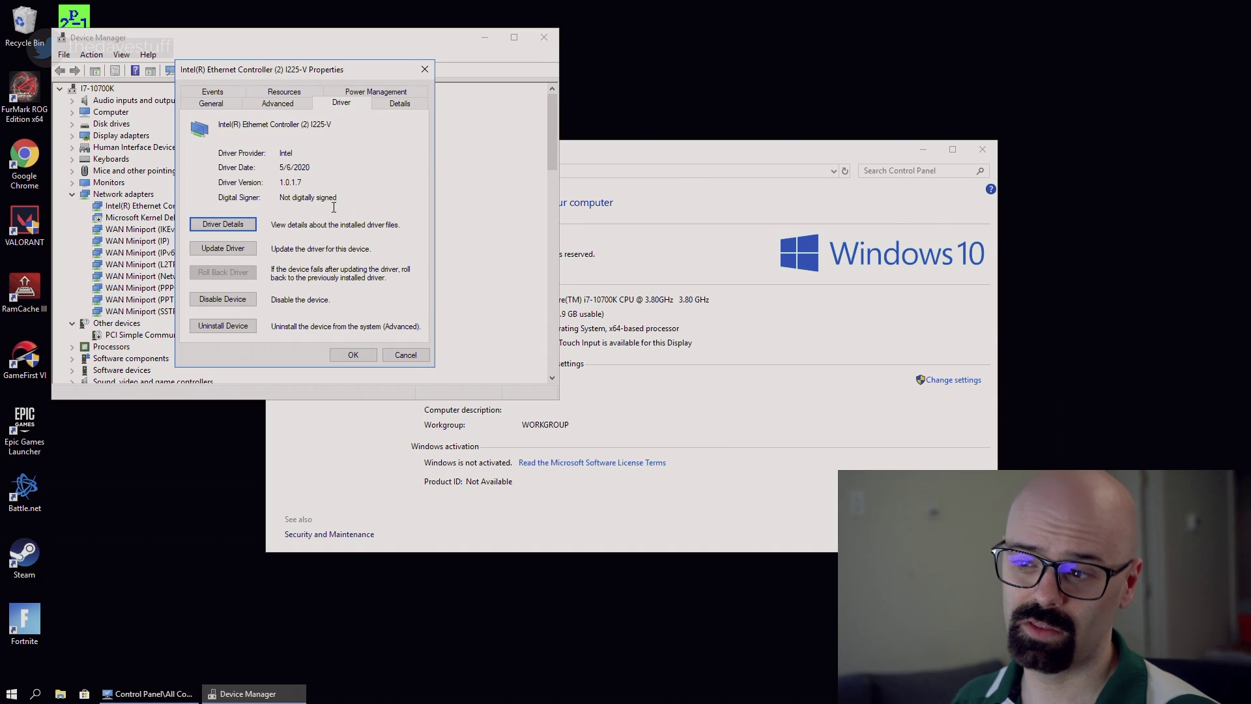
{"action": "left_click", "coordinate": [424, 69]}
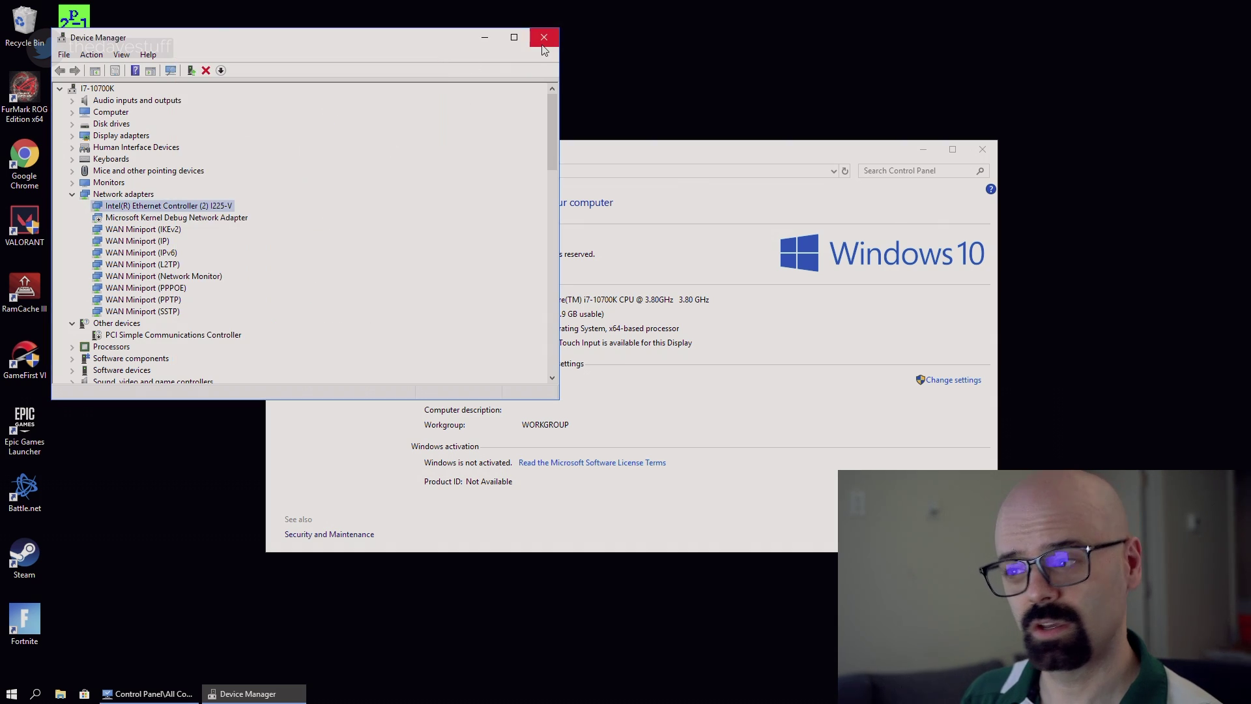
{"action": "left_click", "coordinate": [544, 37]}
{"action": "left_click", "coordinate": [984, 149]}
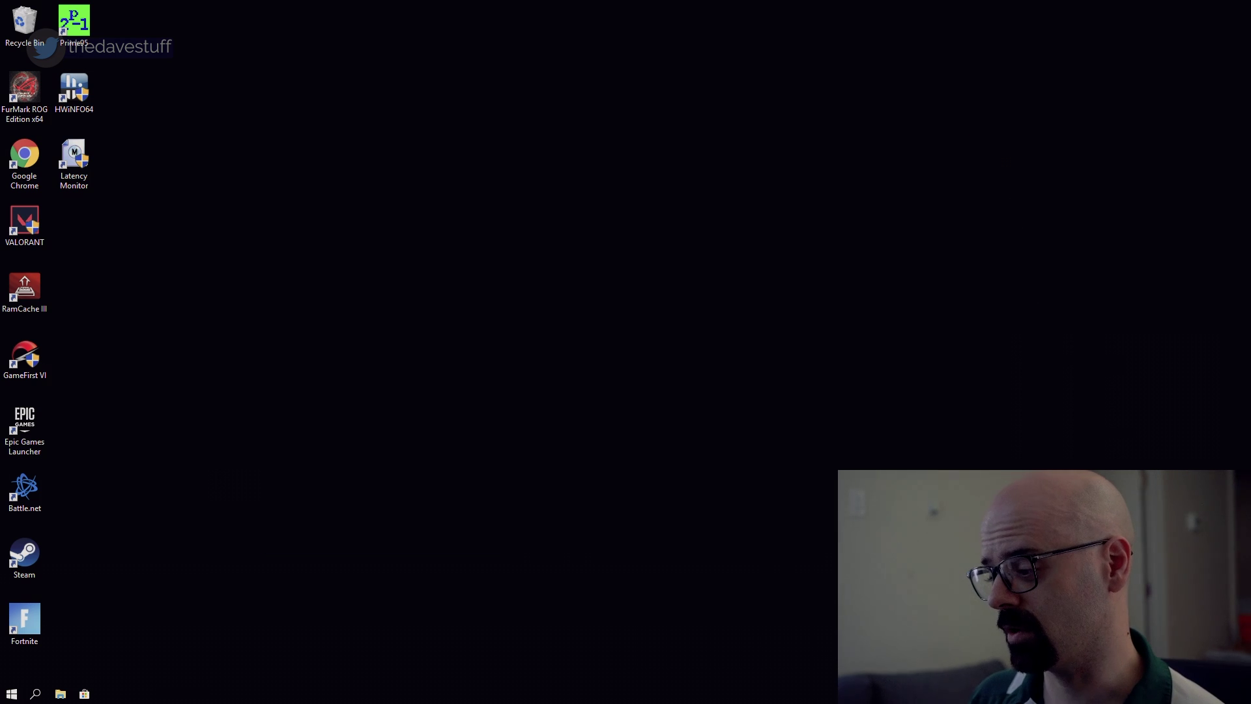
{"action": "double_click", "coordinate": [24, 156]}
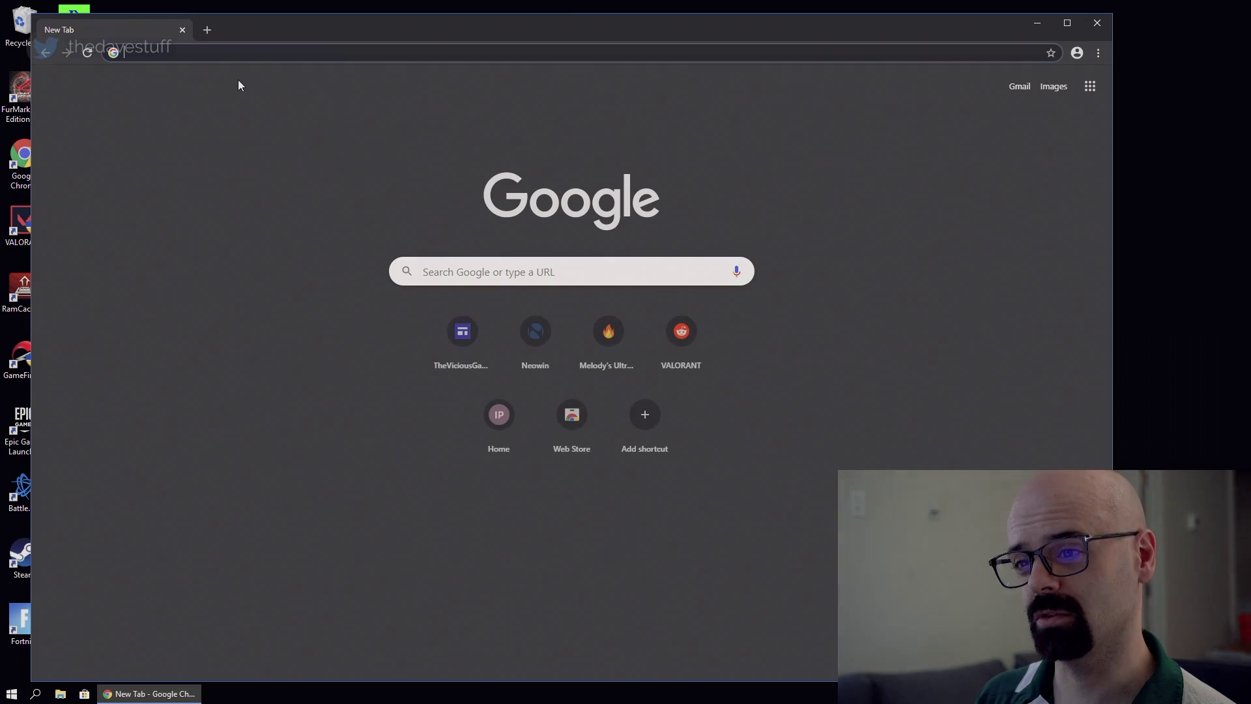
{"action": "type", "text": "google.com"}
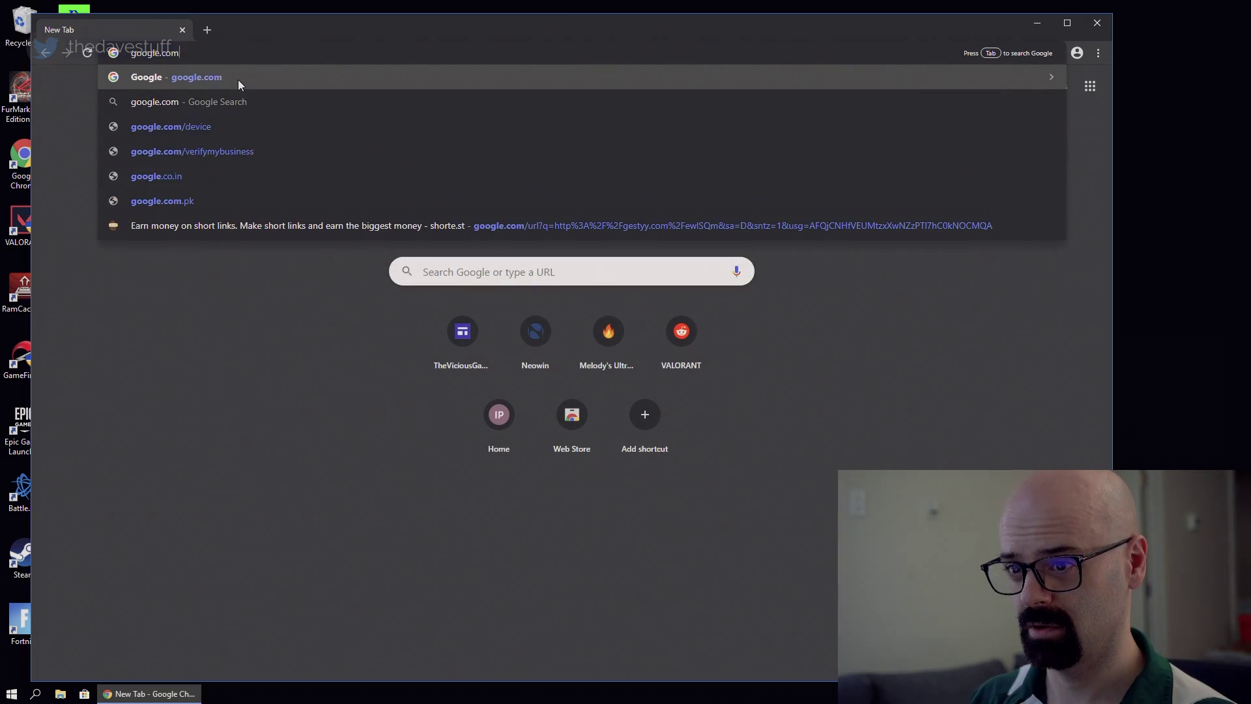
{"action": "key", "text": "Return"}
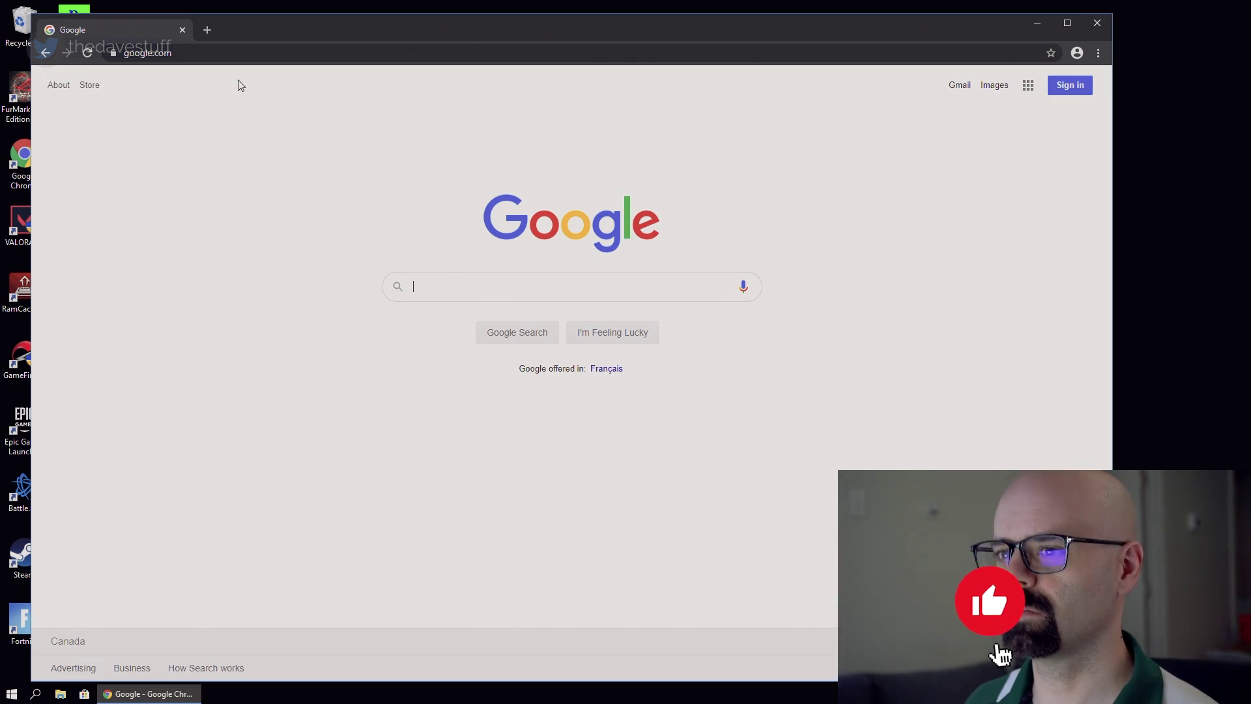
{"action": "left_click", "coordinate": [182, 30]}
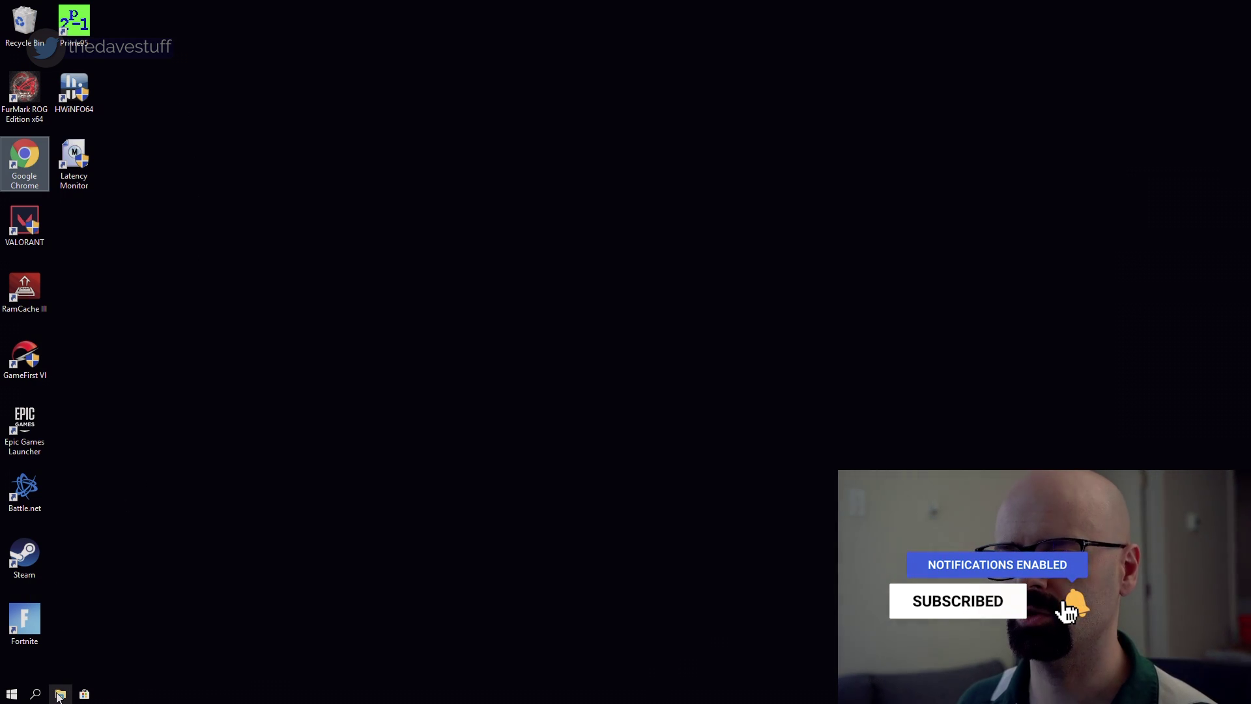
Browse Downloads > PROWinx64 > PRO2500 > Winx64 > NDIS68 and open e2f68.inf in Notepad.
{"action": "left_click", "coordinate": [59, 694]}
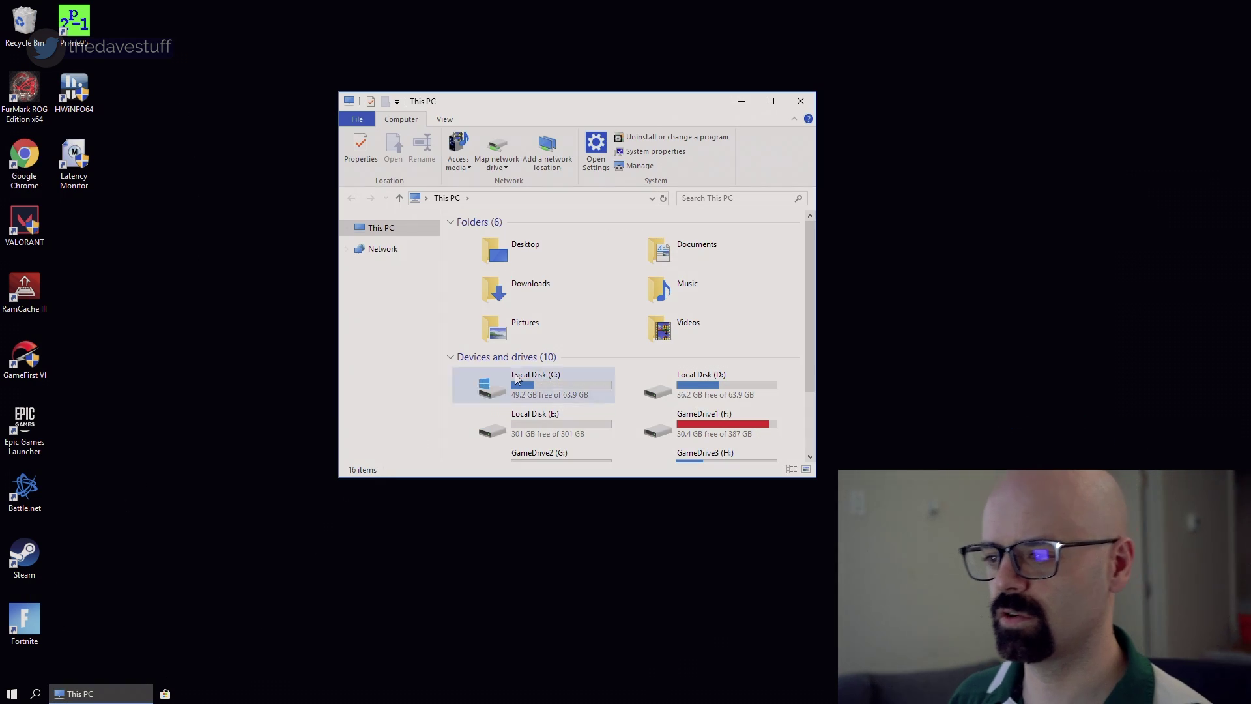
{"action": "double_click", "coordinate": [531, 285]}
{"action": "double_click", "coordinate": [502, 257]}
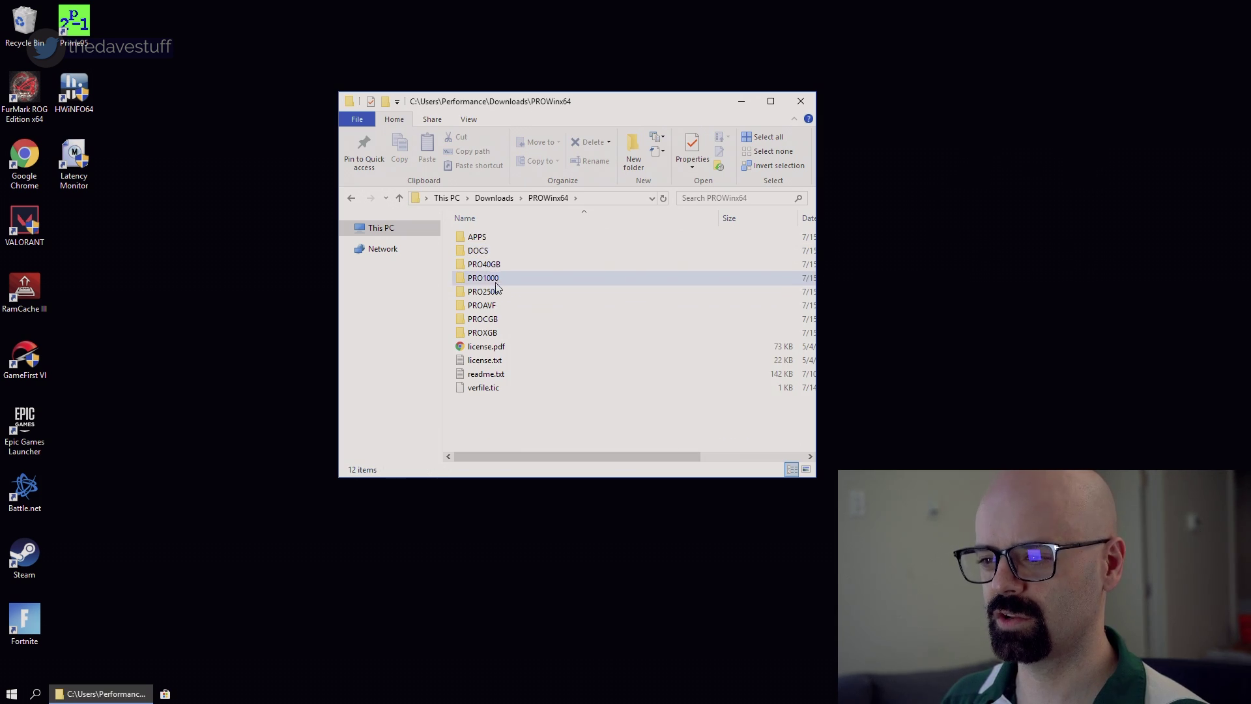
{"action": "double_click", "coordinate": [495, 291]}
{"action": "double_click", "coordinate": [497, 239]}
{"action": "double_click", "coordinate": [500, 241]}
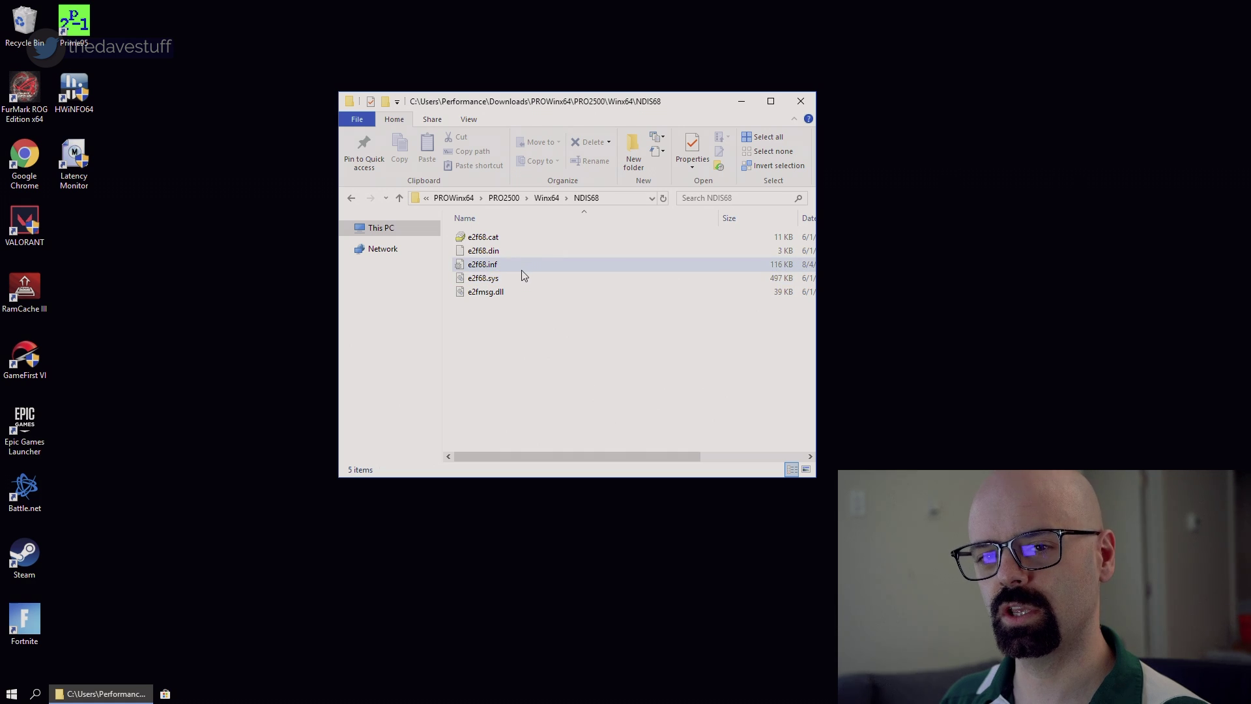
{"action": "double_click", "coordinate": [496, 264]}
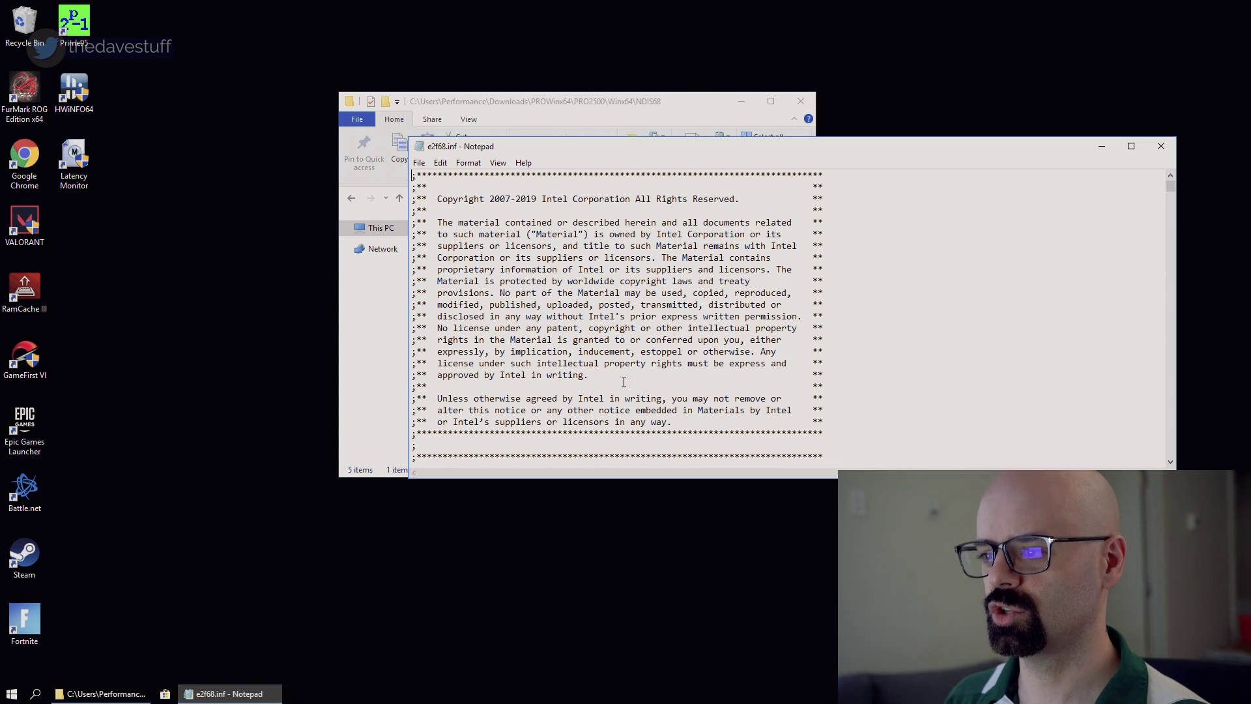
Scroll through e2f68.inf to find the Windows Server 2019 section and the I225-V RSS line.
{"action": "scroll", "coordinate": [611, 381], "scroll_direction": "down", "scroll_amount": 6}
{"action": "scroll", "coordinate": [611, 381], "scroll_direction": "down", "scroll_amount": 20}
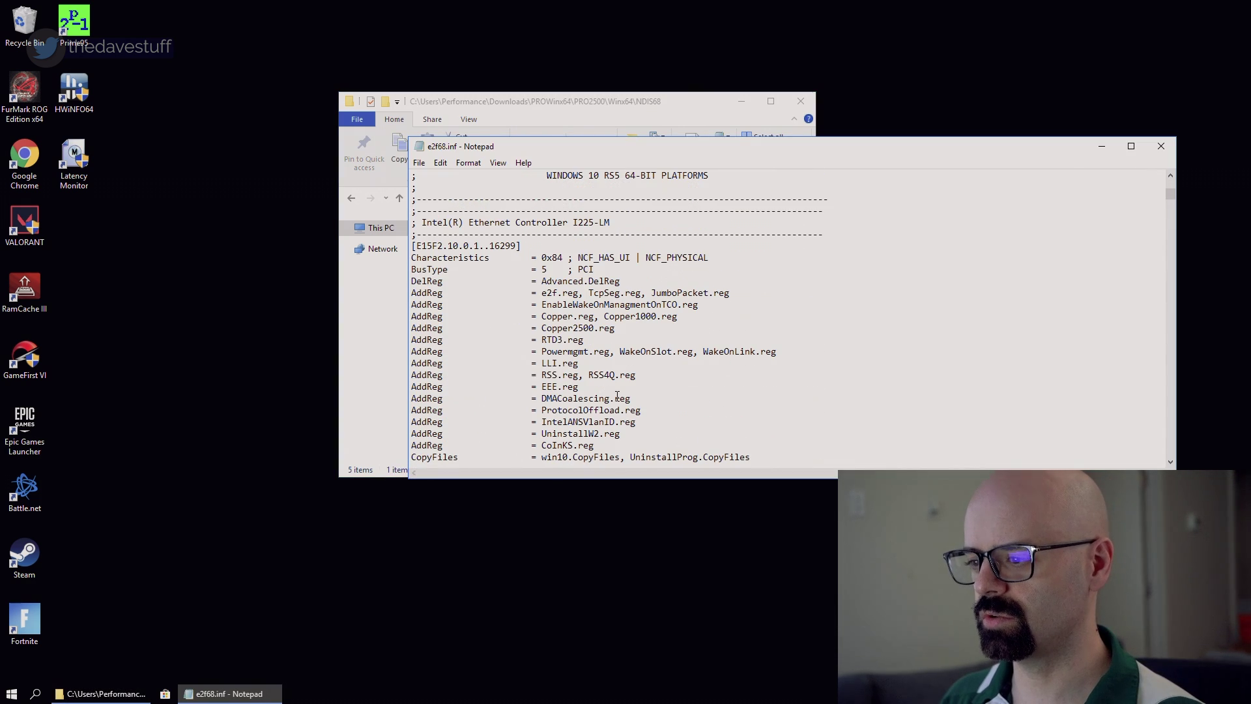
{"action": "scroll", "coordinate": [621, 394], "scroll_direction": "down", "scroll_amount": 6}
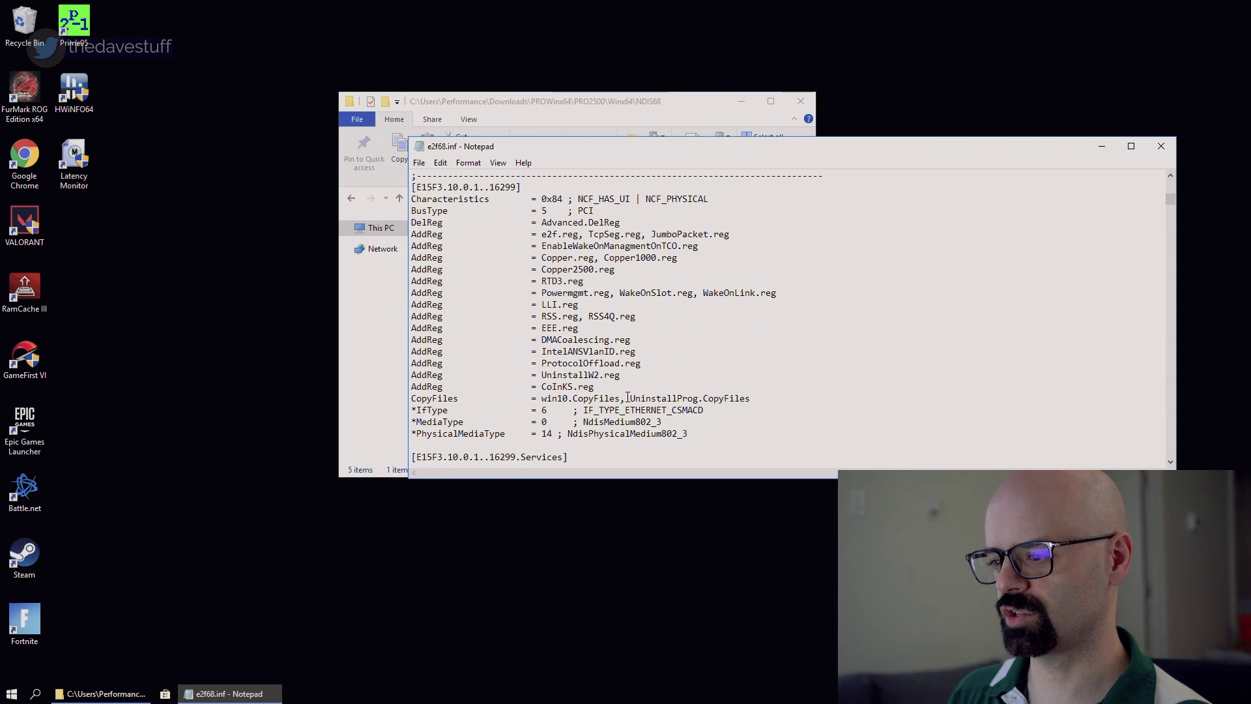
{"action": "scroll", "coordinate": [596, 354], "scroll_direction": "down", "scroll_amount": 3}
{"action": "scroll", "coordinate": [612, 365], "scroll_direction": "down", "scroll_amount": 19}
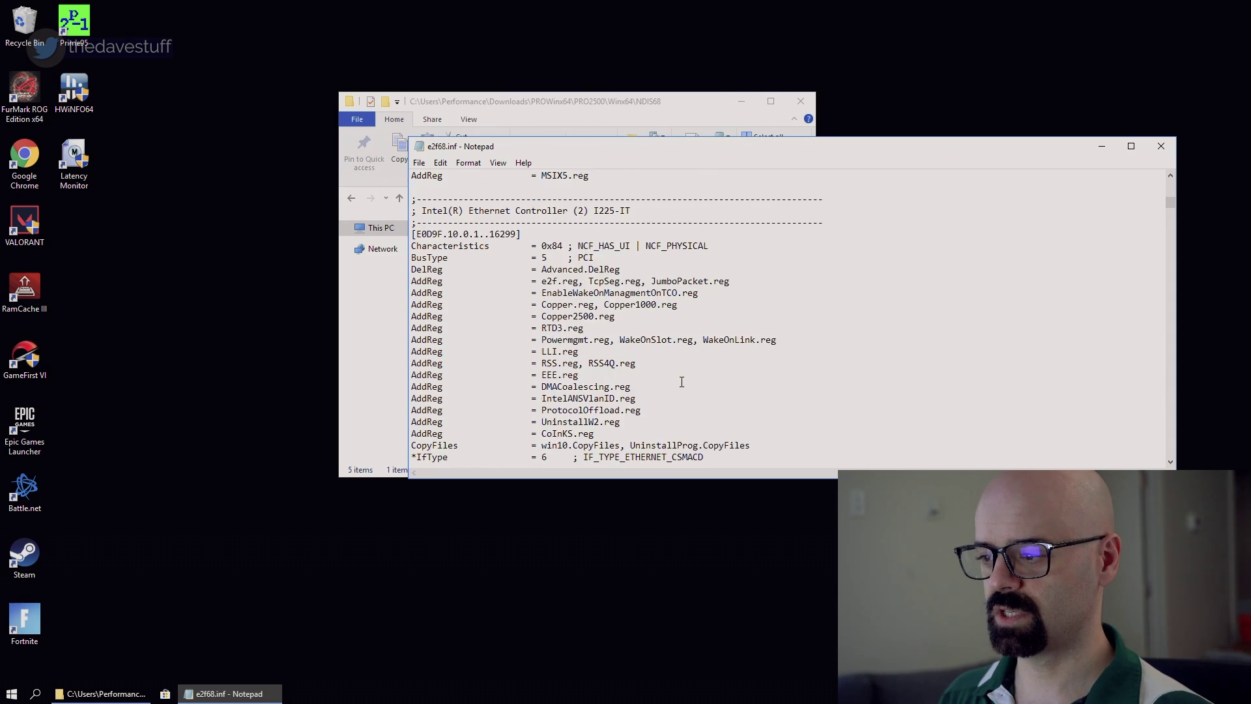
{"action": "scroll", "coordinate": [688, 394], "scroll_direction": "up", "scroll_amount": 20}
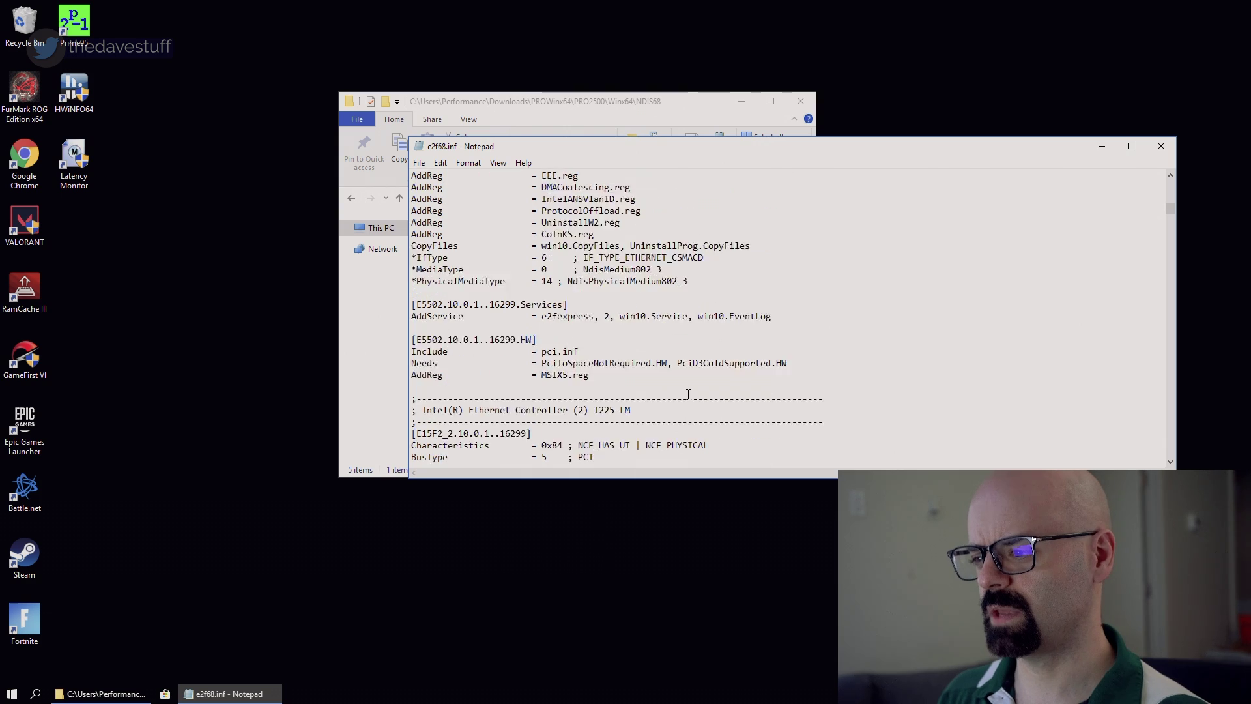
{"action": "scroll", "coordinate": [688, 394], "scroll_direction": "down", "scroll_amount": 3}
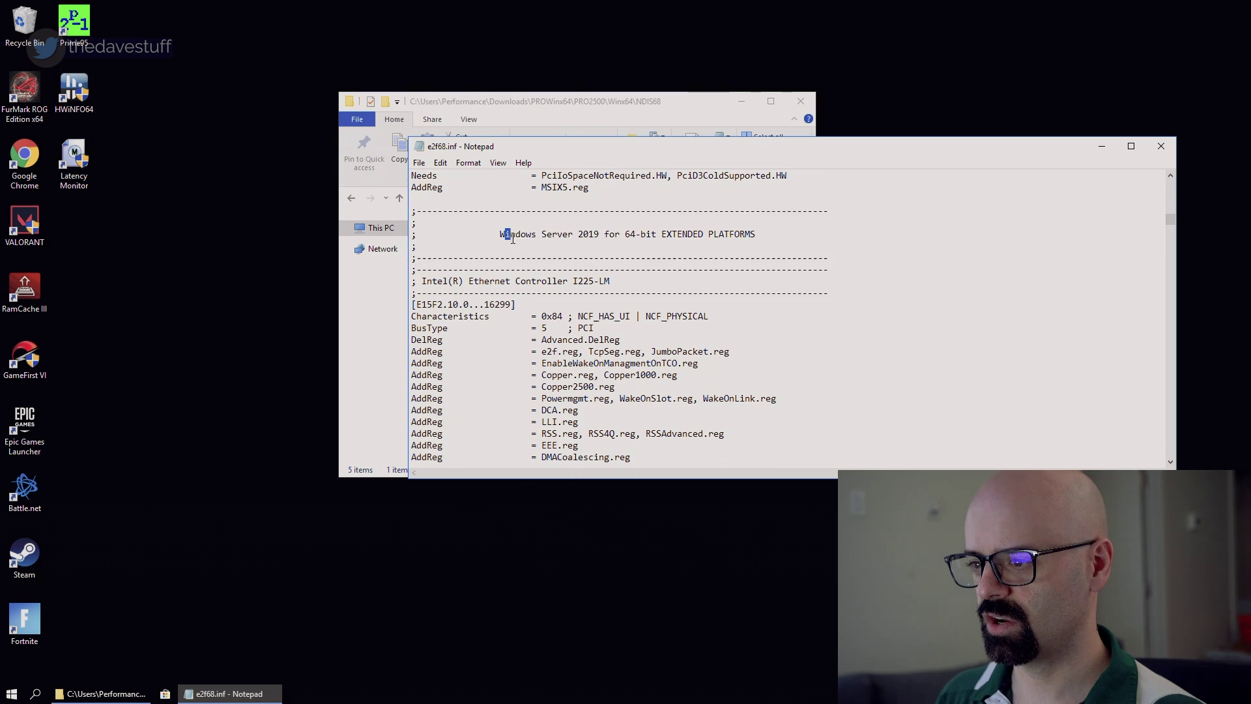
{"action": "left_click_drag", "start_coordinate": [505, 234], "coordinate": [756, 234]}
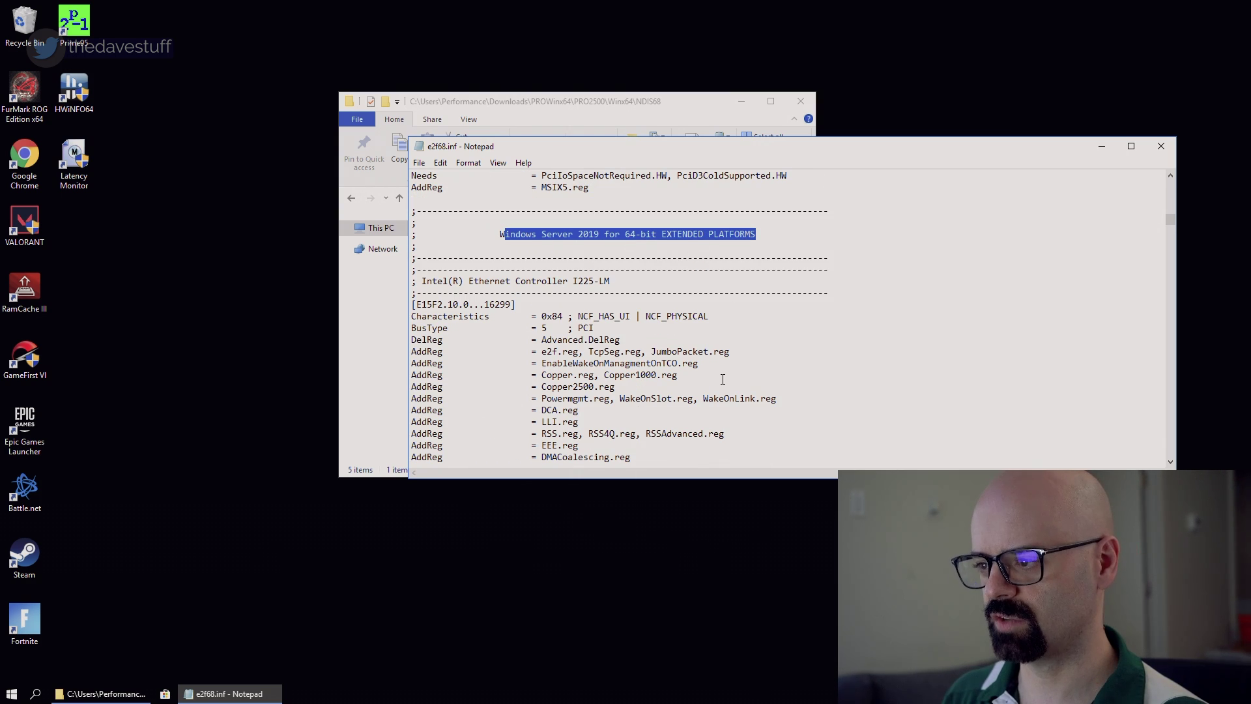
{"action": "scroll", "coordinate": [749, 364], "scroll_direction": "down", "scroll_amount": 5}
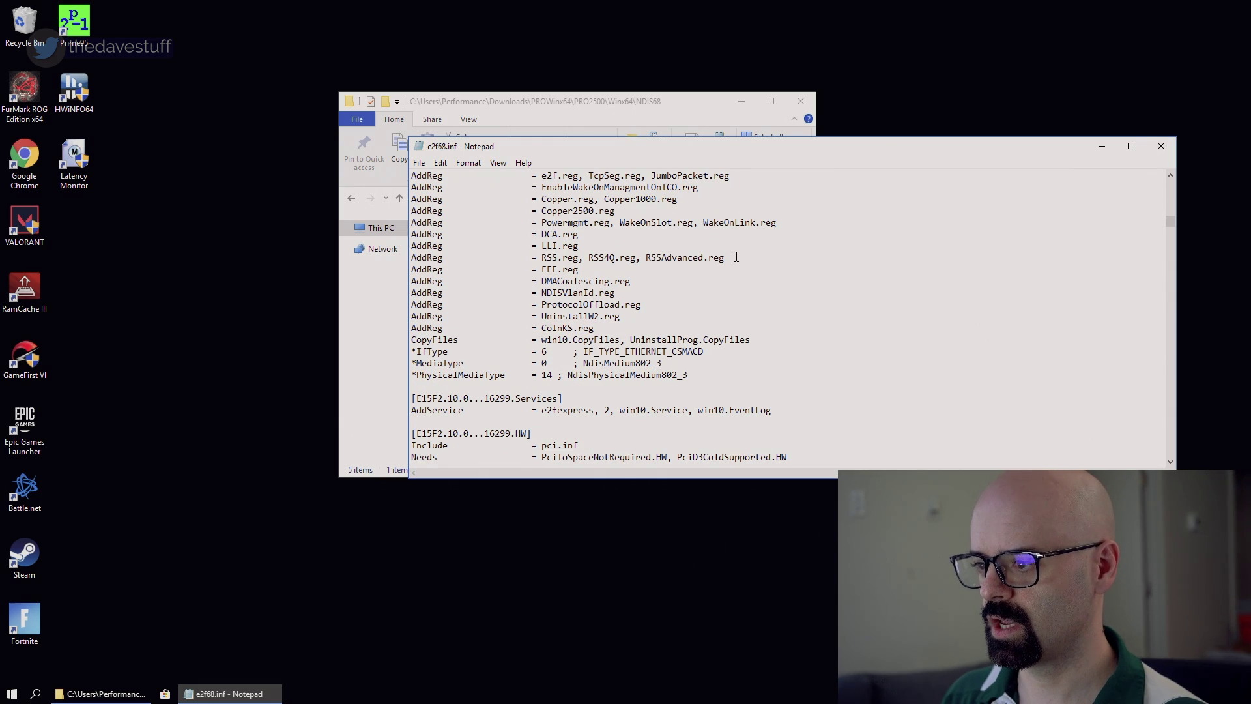
{"action": "left_click_drag", "start_coordinate": [725, 258], "coordinate": [647, 257]}
{"action": "key", "text": "ctrl+c"}
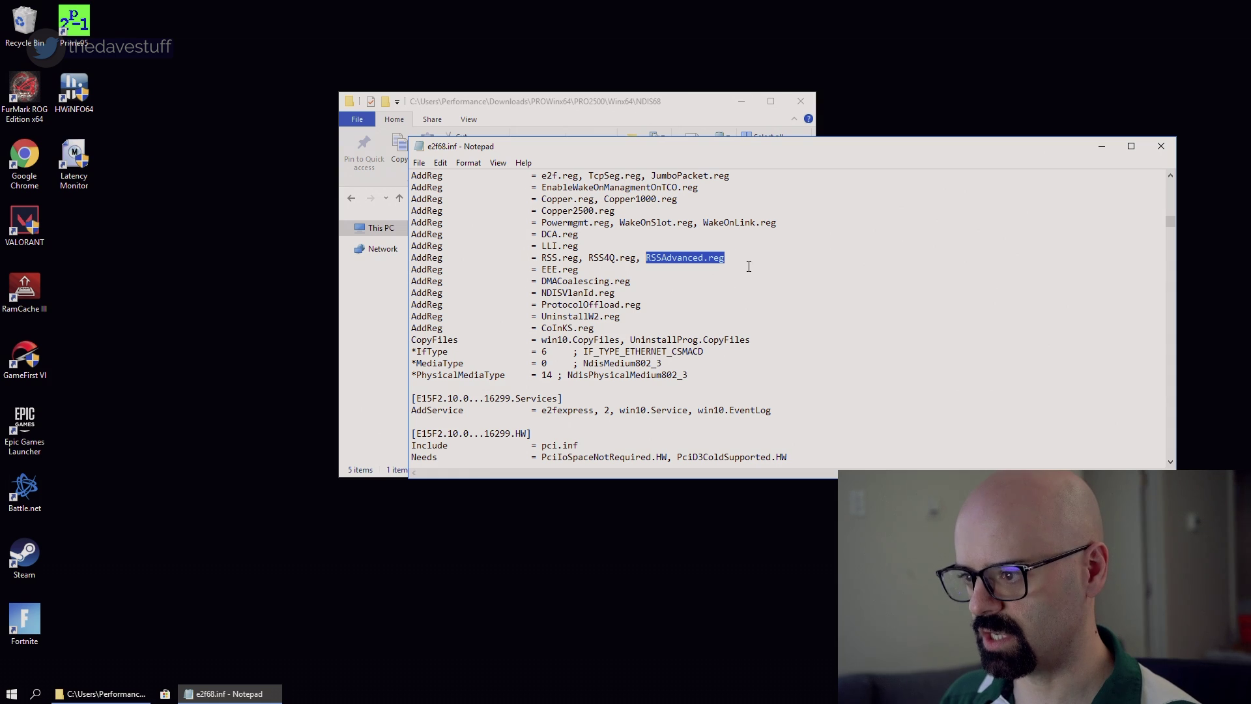
{"action": "scroll", "coordinate": [748, 267], "scroll_direction": "down", "scroll_amount": 5}
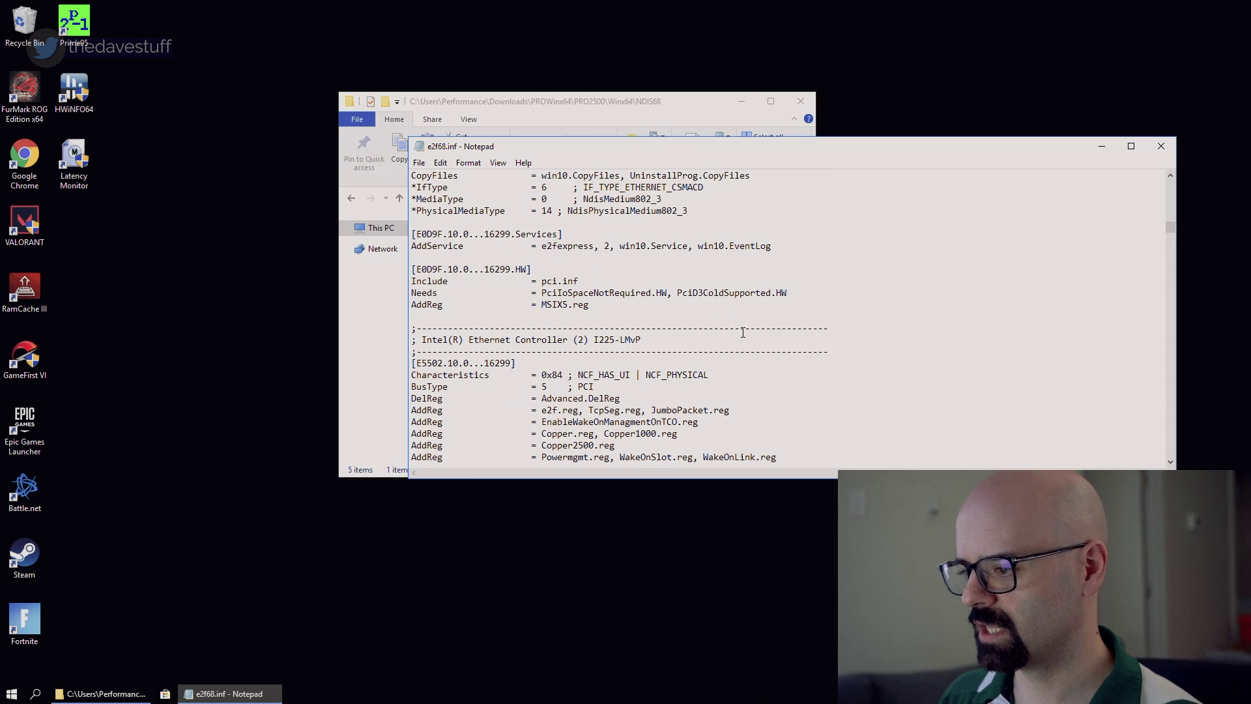
{"action": "scroll", "coordinate": [743, 332], "scroll_direction": "down", "scroll_amount": 4}
{"action": "scroll", "coordinate": [743, 332], "scroll_direction": "down", "scroll_amount": 8}
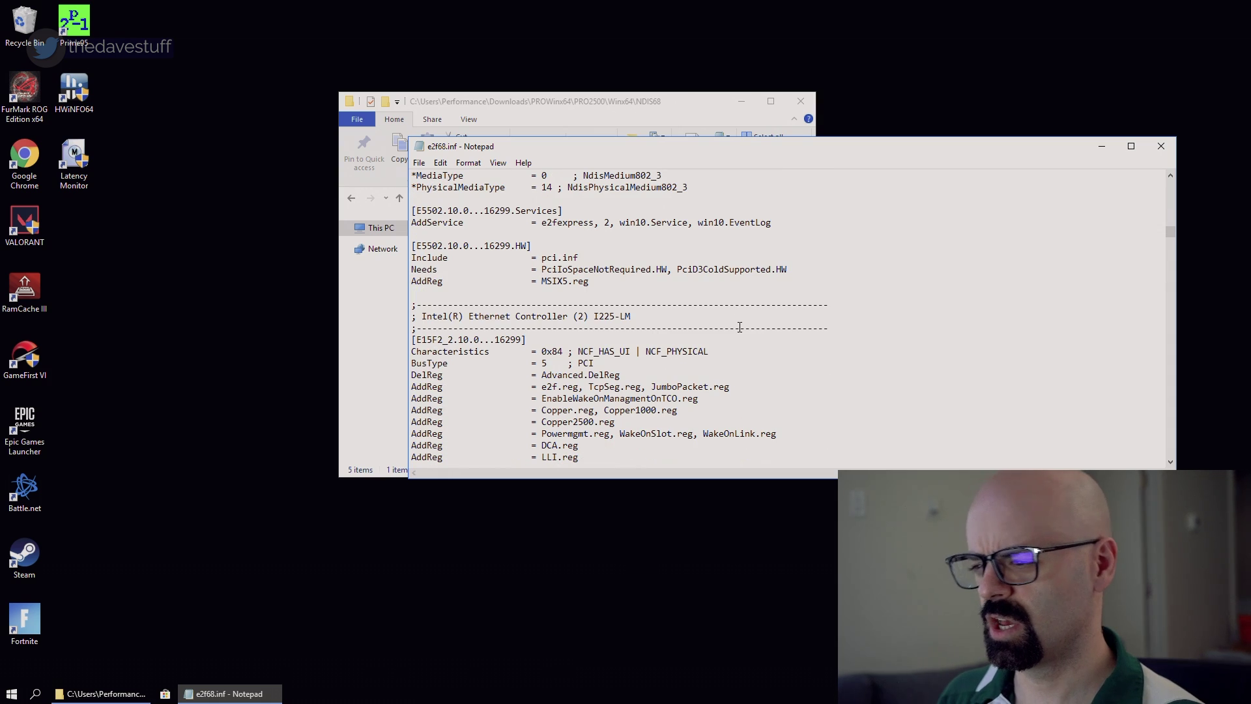
{"action": "scroll", "coordinate": [740, 327], "scroll_direction": "down", "scroll_amount": 10}
{"action": "scroll", "coordinate": [737, 322], "scroll_direction": "up", "scroll_amount": 5}
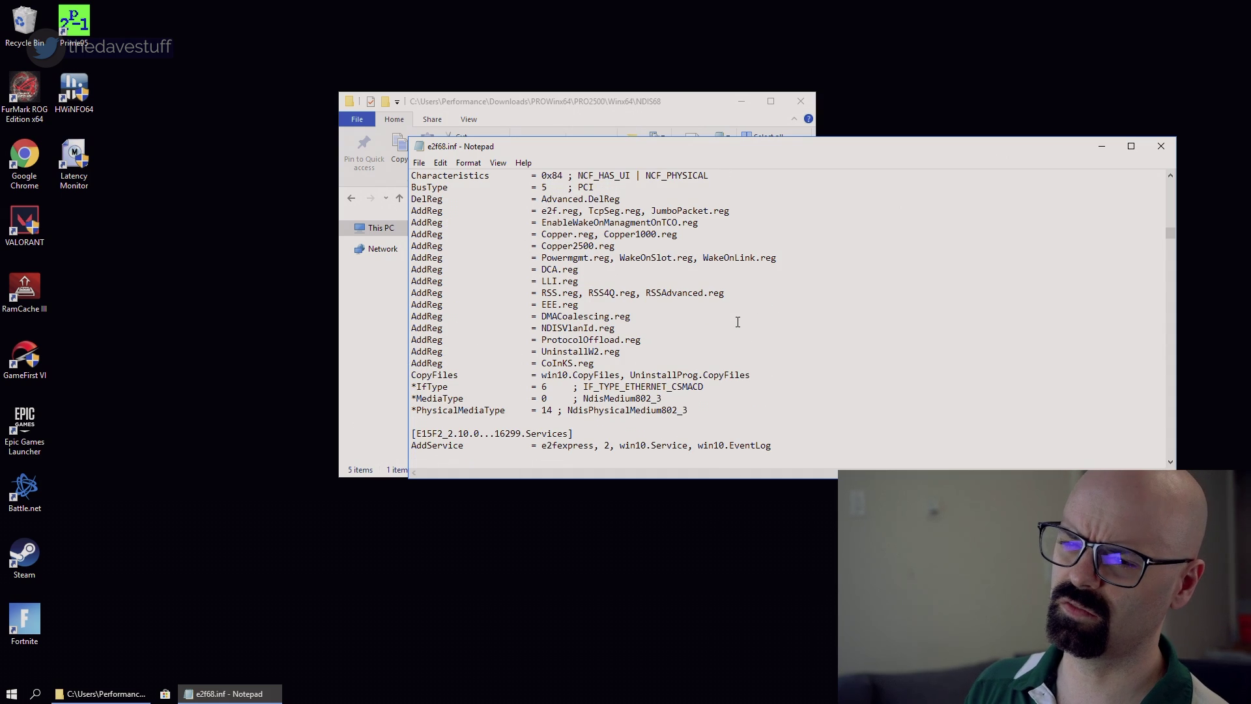
{"action": "scroll", "coordinate": [738, 322], "scroll_direction": "down", "scroll_amount": 7}
{"action": "scroll", "coordinate": [738, 321], "scroll_direction": "down", "scroll_amount": 10}
{"action": "scroll", "coordinate": [738, 318], "scroll_direction": "up", "scroll_amount": 4}
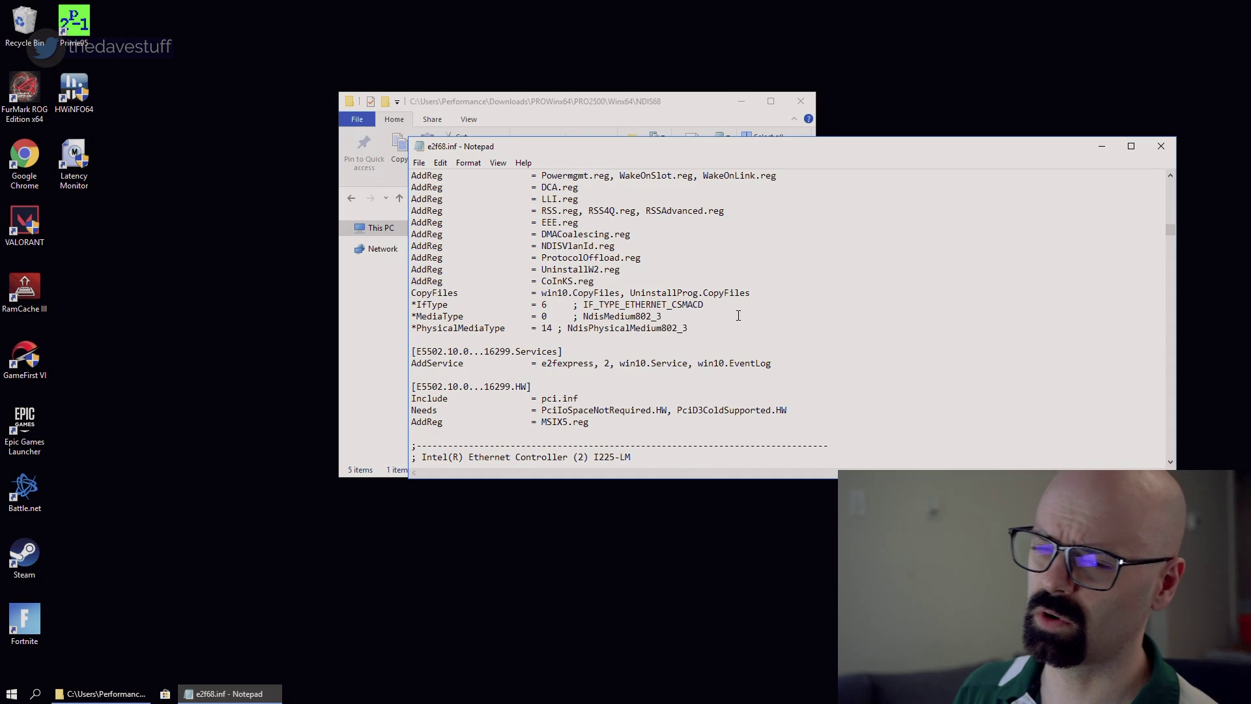
{"action": "scroll", "coordinate": [737, 316], "scroll_direction": "up", "scroll_amount": 2}
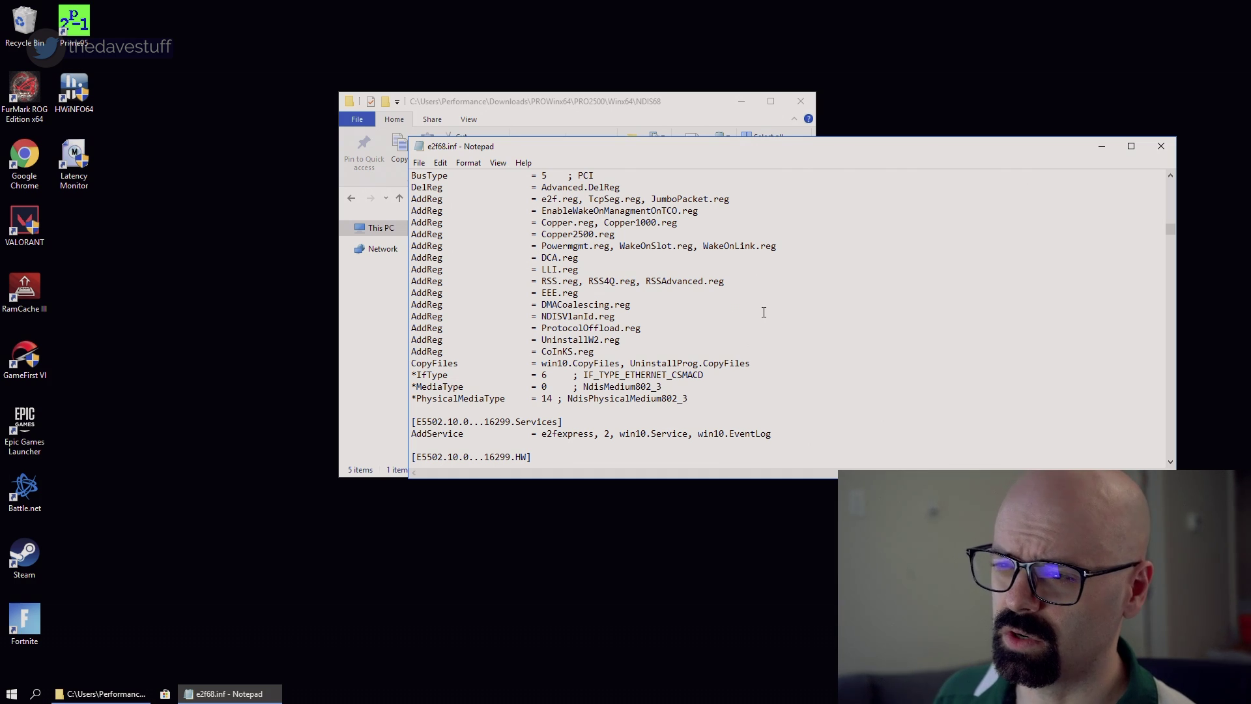
{"action": "scroll", "coordinate": [766, 314], "scroll_direction": "up", "scroll_amount": 3}
{"action": "scroll", "coordinate": [769, 322], "scroll_direction": "up", "scroll_amount": 2}
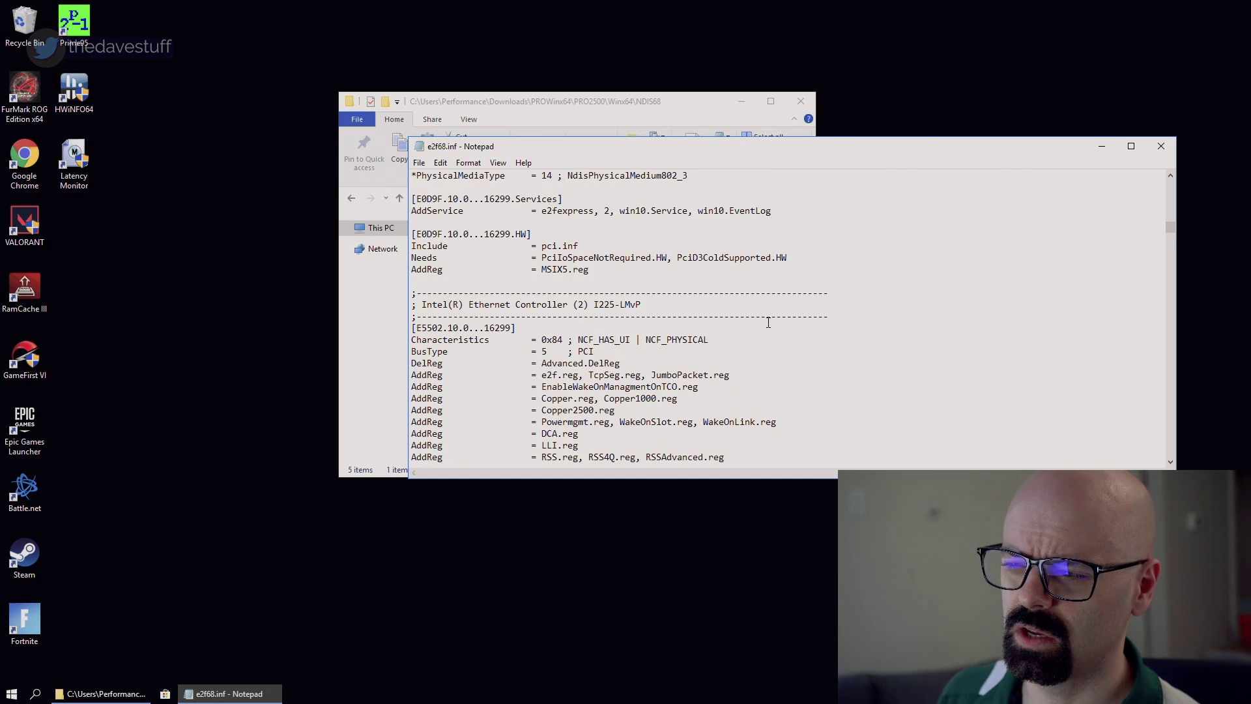
{"action": "scroll", "coordinate": [760, 327], "scroll_direction": "up", "scroll_amount": 9}
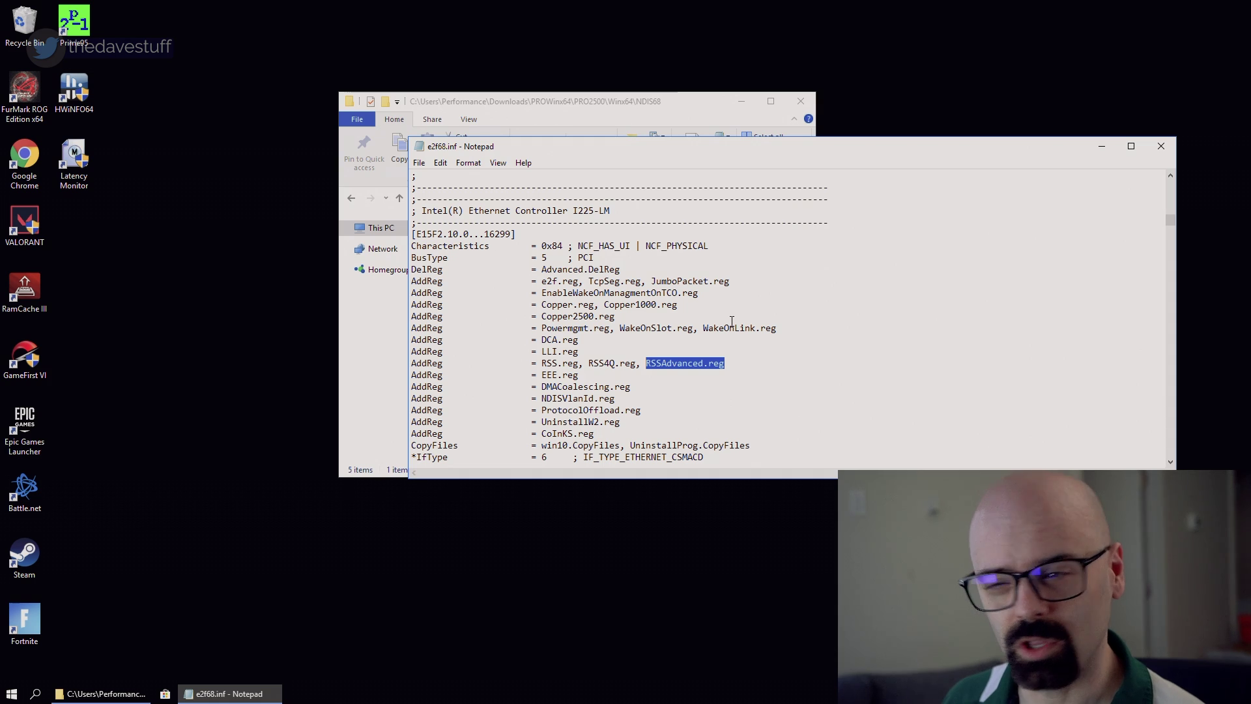
{"action": "scroll", "coordinate": [732, 322], "scroll_direction": "up", "scroll_amount": 5}
Append RSSAdvanced.reg after RSS4Q.reg on the I225-V AddReg line, then save and close the INF.
{"action": "left_click", "coordinate": [650, 329]}
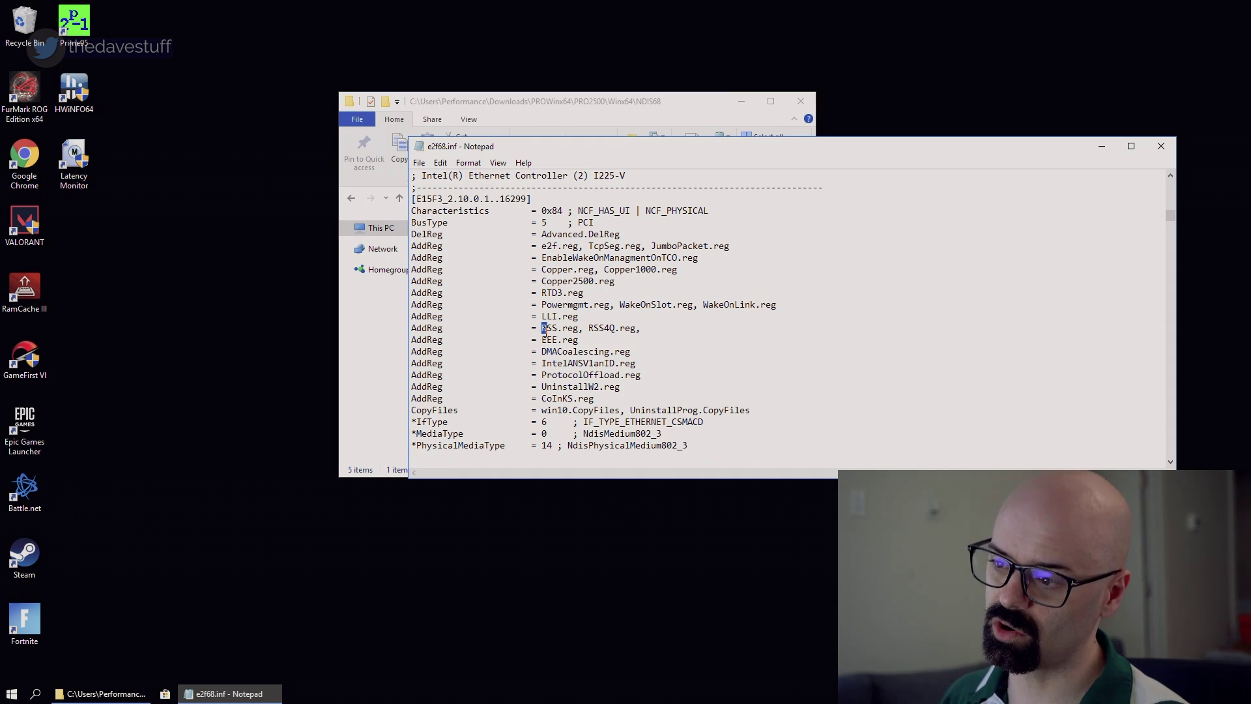
{"action": "left_click_drag", "start_coordinate": [542, 329], "coordinate": [647, 329]}
{"action": "left_click", "coordinate": [659, 330]}
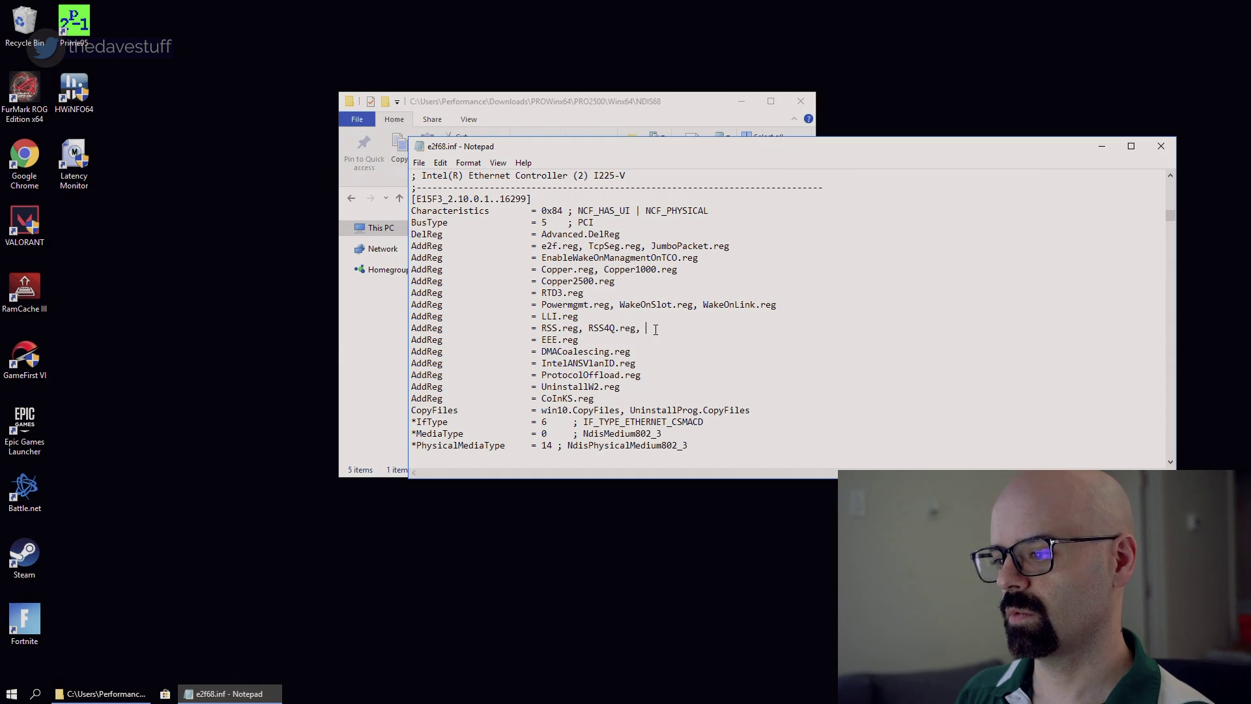
{"action": "key", "text": "ctrl+v"}
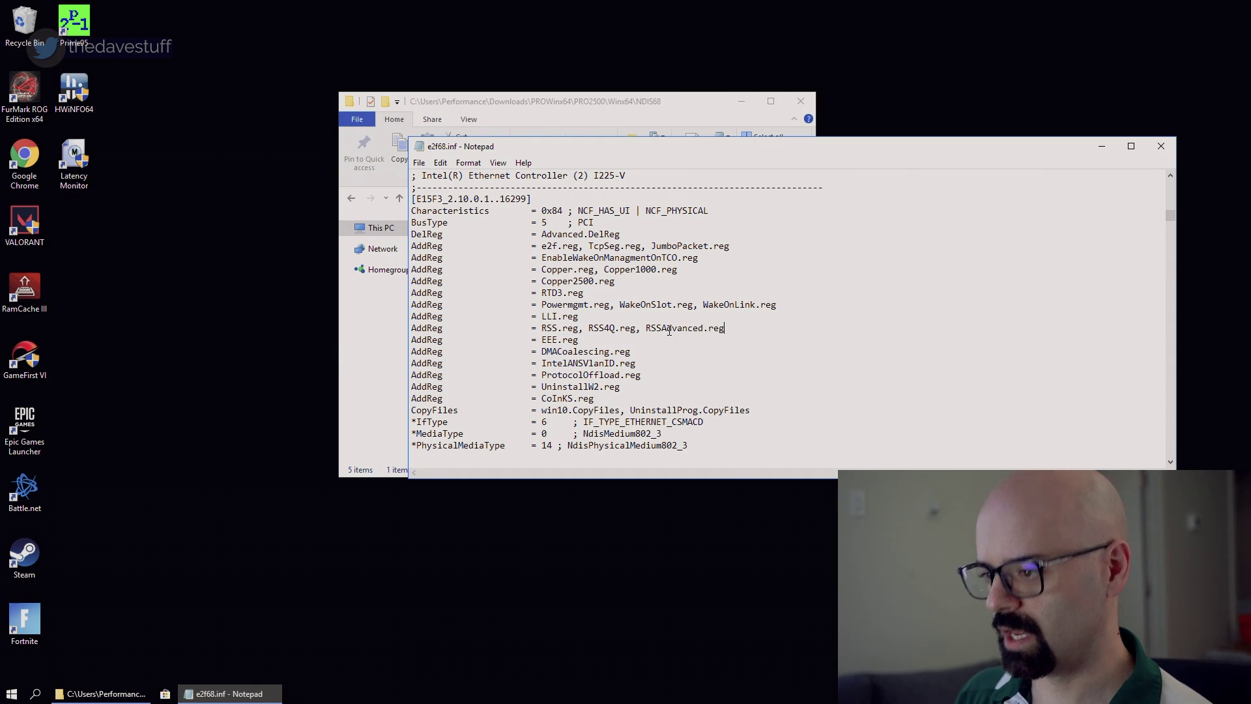
{"action": "left_click", "coordinate": [419, 162]}
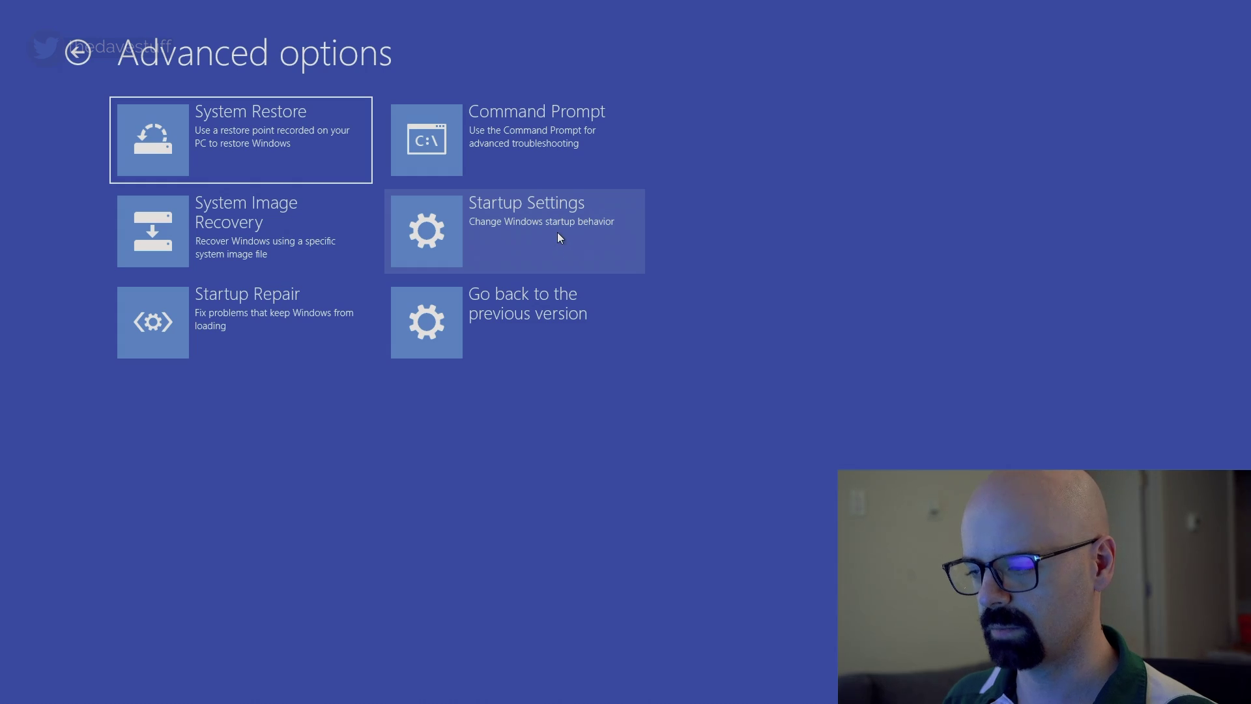
Restart Windows into its startup options, and open the System information window.
{"action": "left_click", "coordinate": [559, 229]}
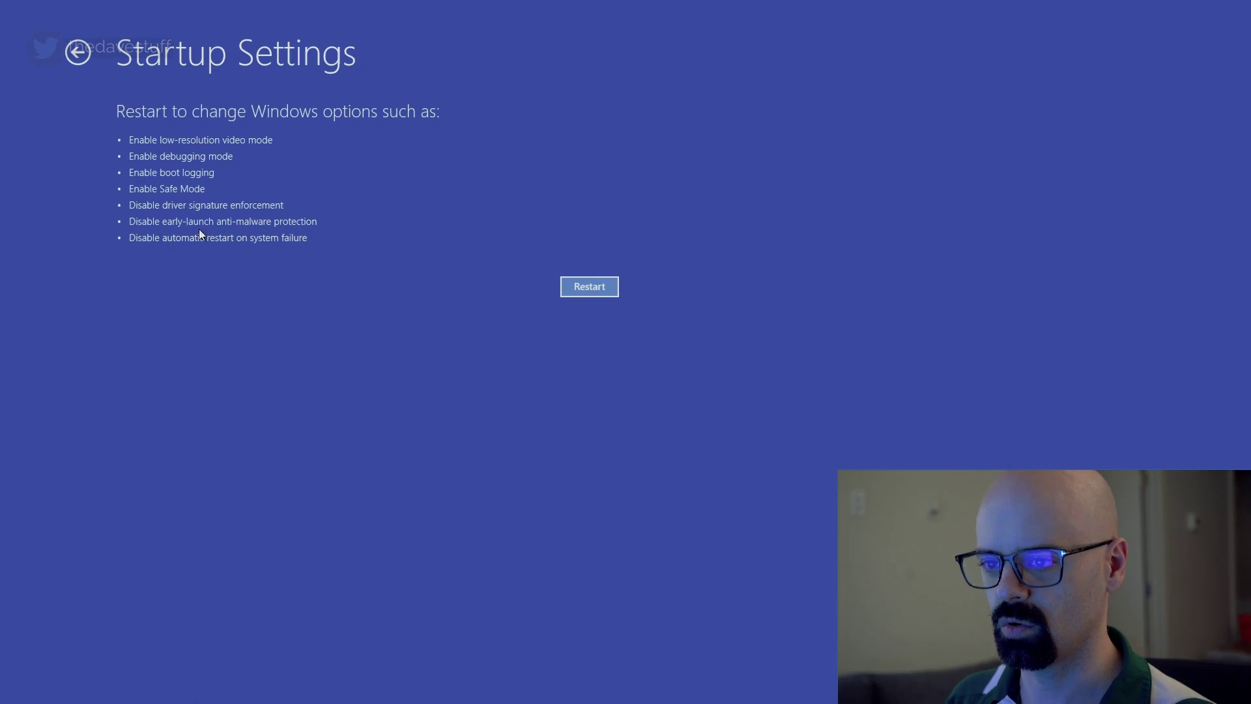
{"action": "left_click", "coordinate": [594, 292]}
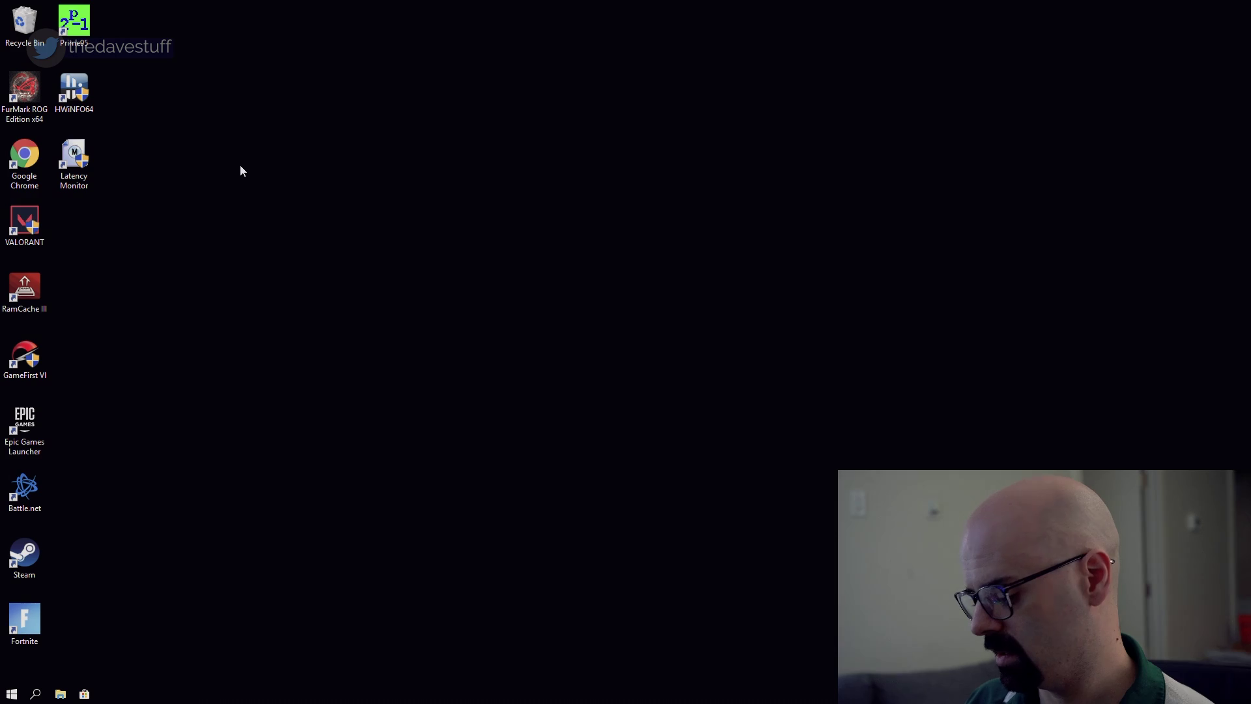
{"action": "key", "text": "super+Pause"}
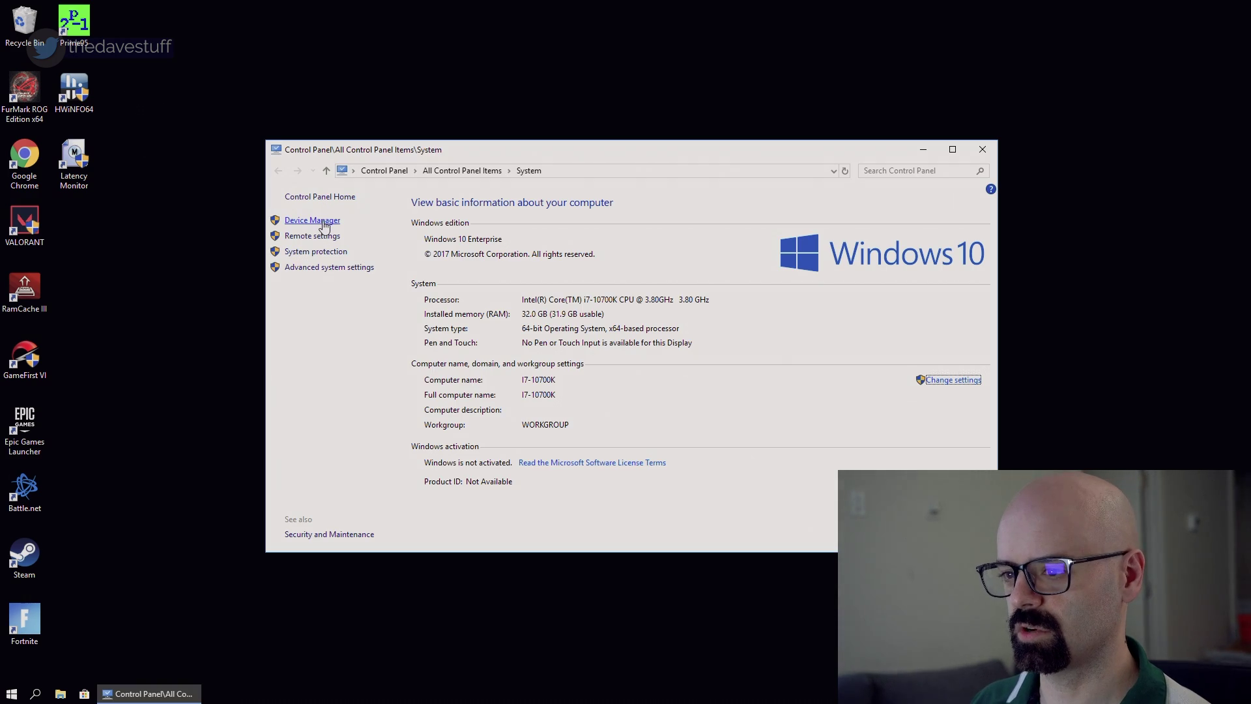
Open the Intel I225-V adapter's properties in Device Manager and review its Advanced and Driver tabs.
{"action": "left_click", "coordinate": [326, 221]}
{"action": "double_click", "coordinate": [200, 208]}
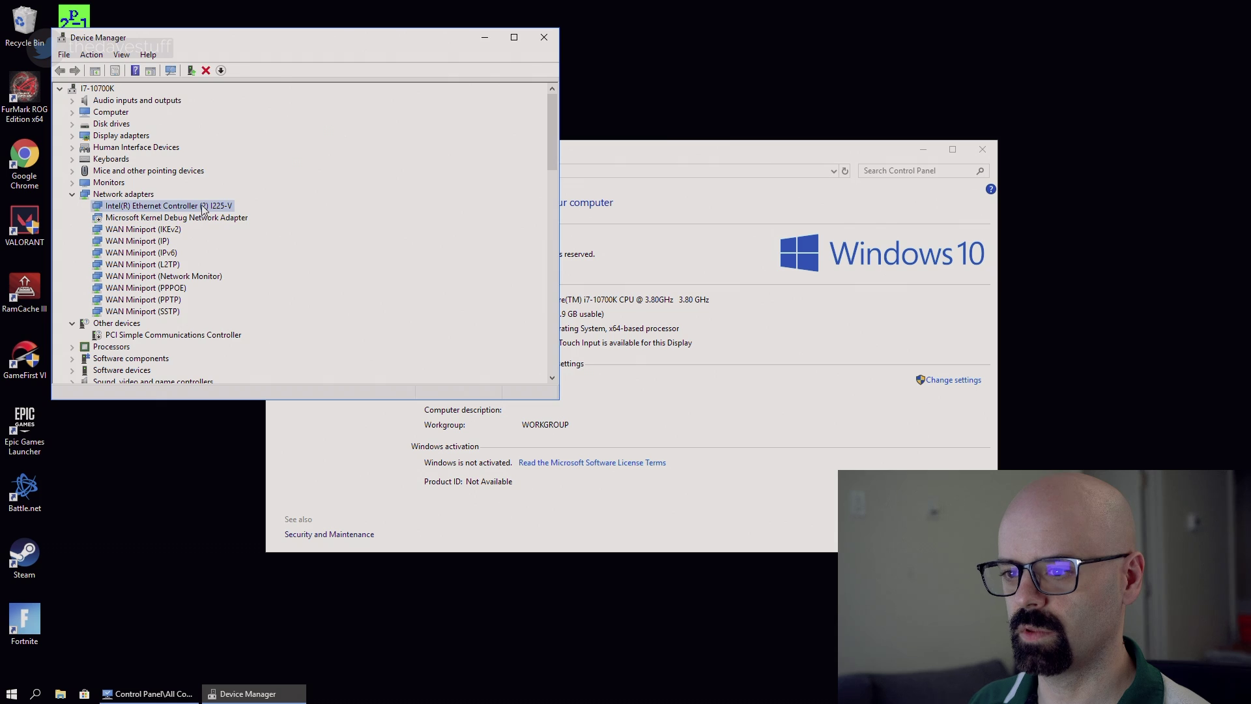
{"action": "left_click", "coordinate": [278, 103]}
{"action": "mouse_move", "coordinate": [304, 178]}
{"action": "left_mouse_down"}
{"action": "mouse_move", "coordinate": [303, 229]}
{"action": "mouse_move", "coordinate": [310, 176]}
{"action": "left_mouse_up"}
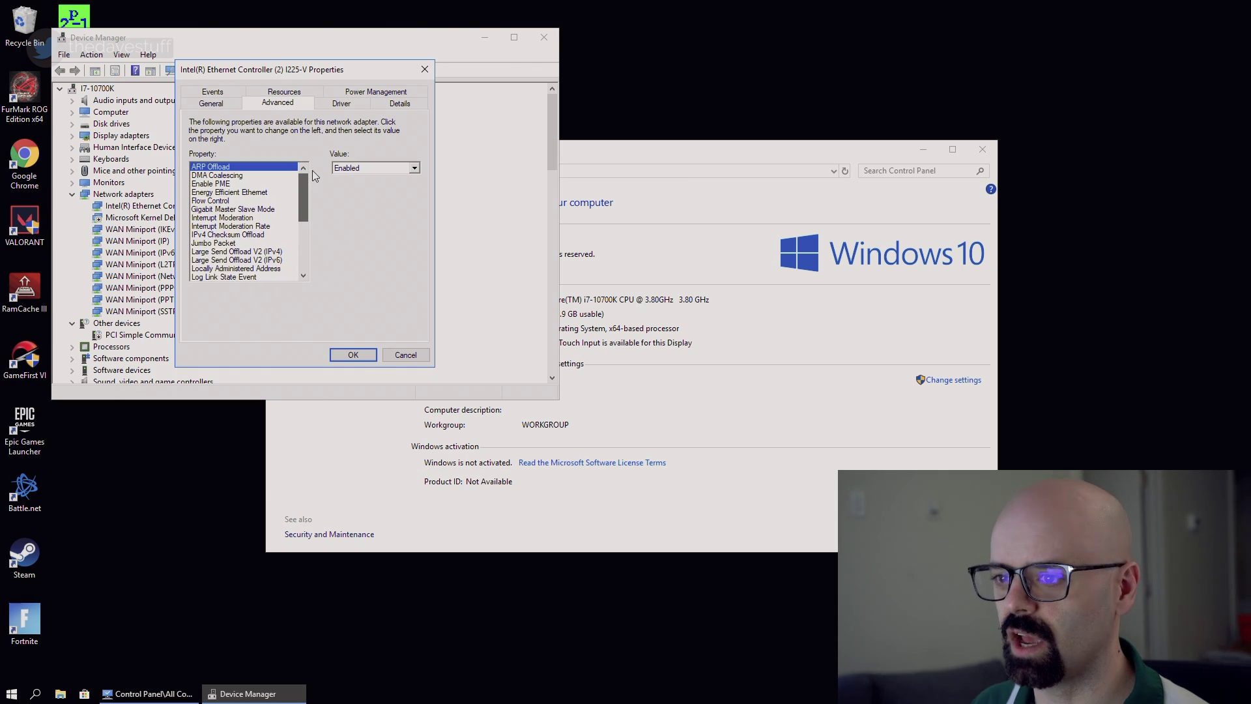
{"action": "left_click", "coordinate": [342, 103]}
Install the edited e2f68.inf via Have Disk, accepting the unsigned driver, then close the properties.
{"action": "left_click", "coordinate": [224, 250]}
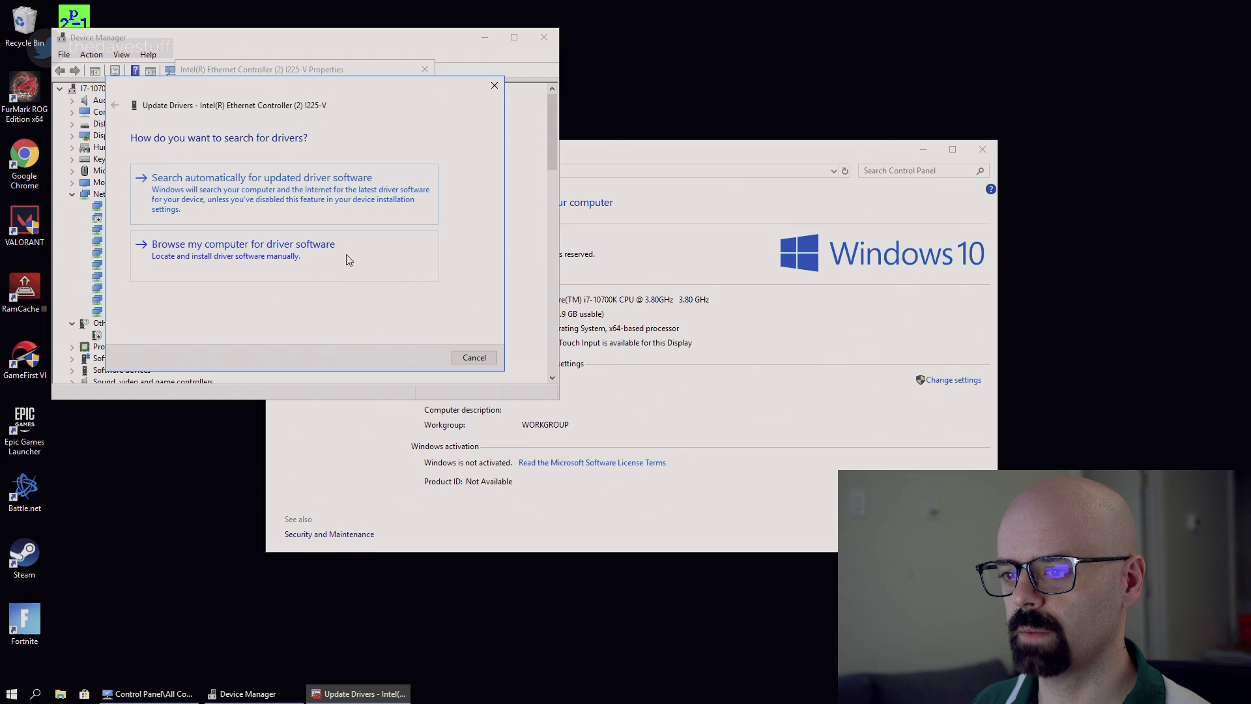
{"action": "left_click", "coordinate": [329, 262]}
{"action": "left_click", "coordinate": [330, 267]}
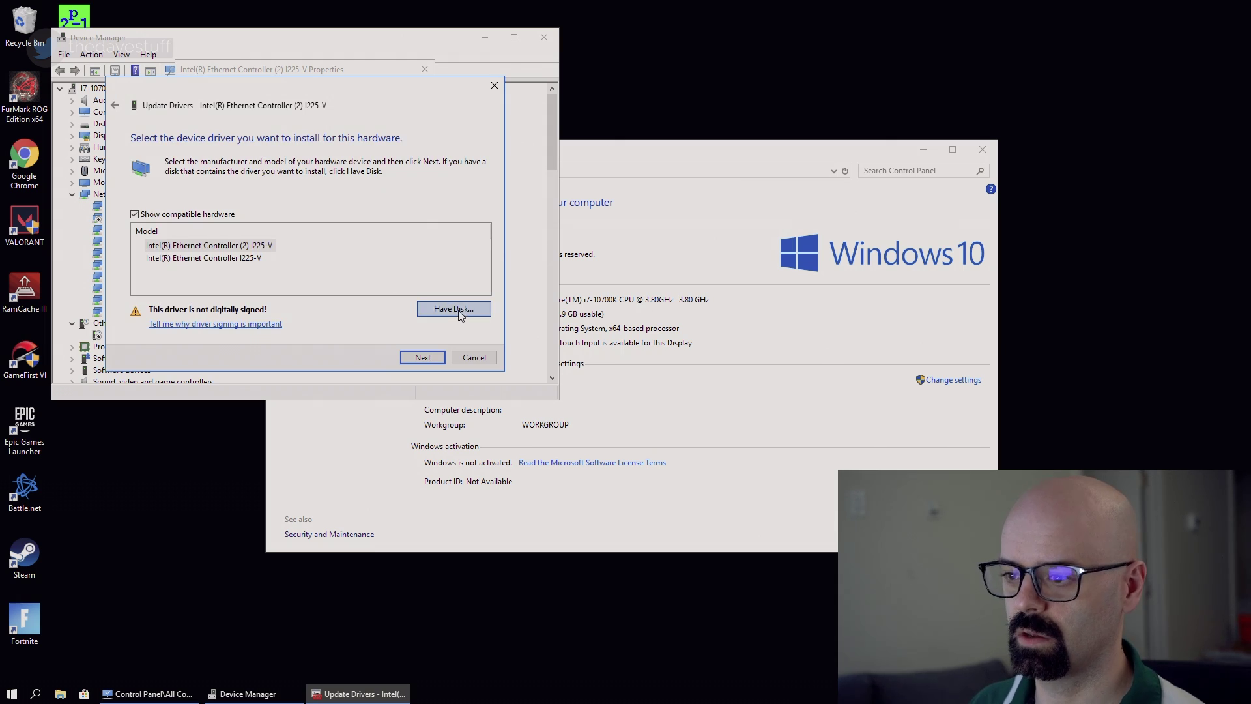
{"action": "left_click", "coordinate": [454, 314]}
{"action": "left_click", "coordinate": [412, 290]}
{"action": "left_click", "coordinate": [269, 239]}
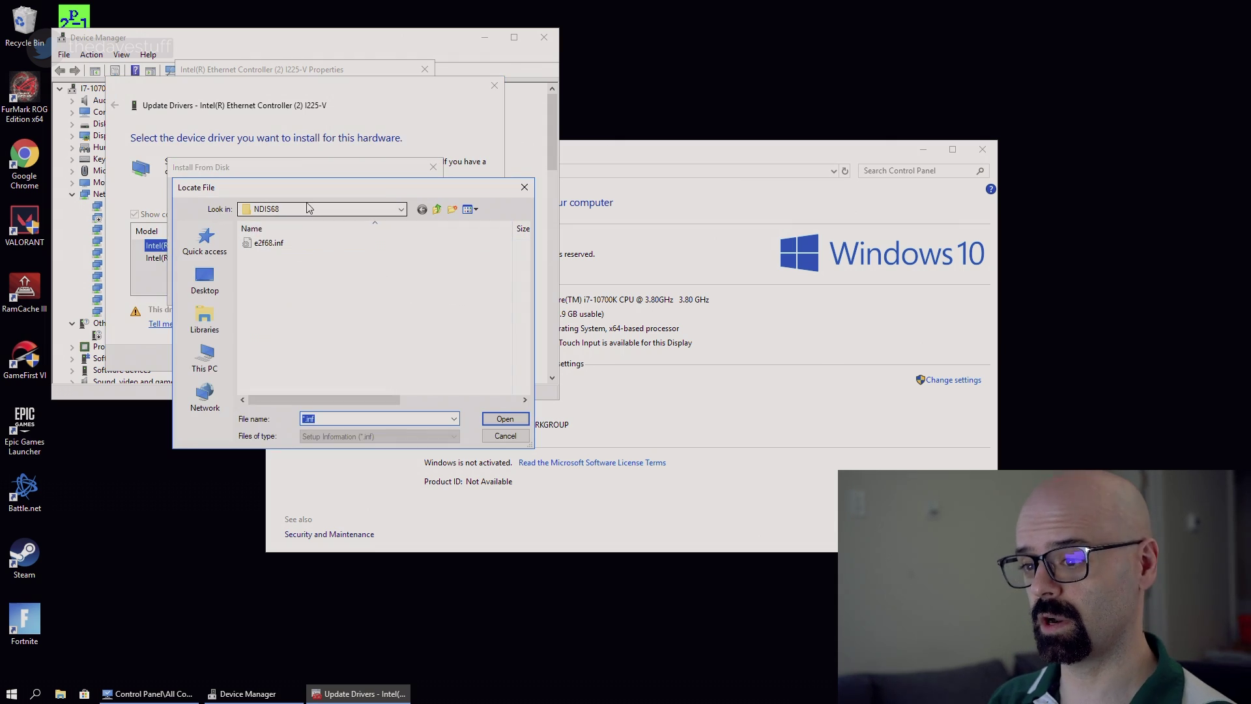
{"action": "left_click", "coordinate": [504, 417]}
{"action": "left_click", "coordinate": [409, 197]}
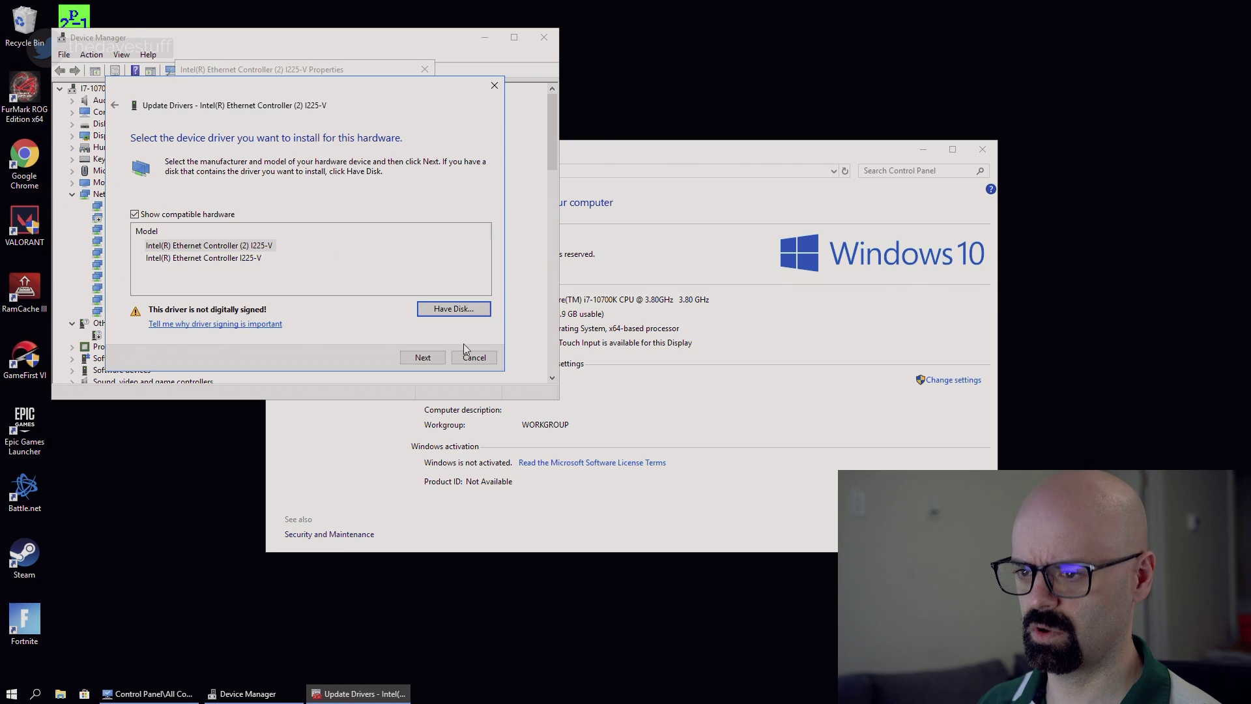
{"action": "left_click", "coordinate": [423, 357]}
{"action": "left_click", "coordinate": [574, 356]}
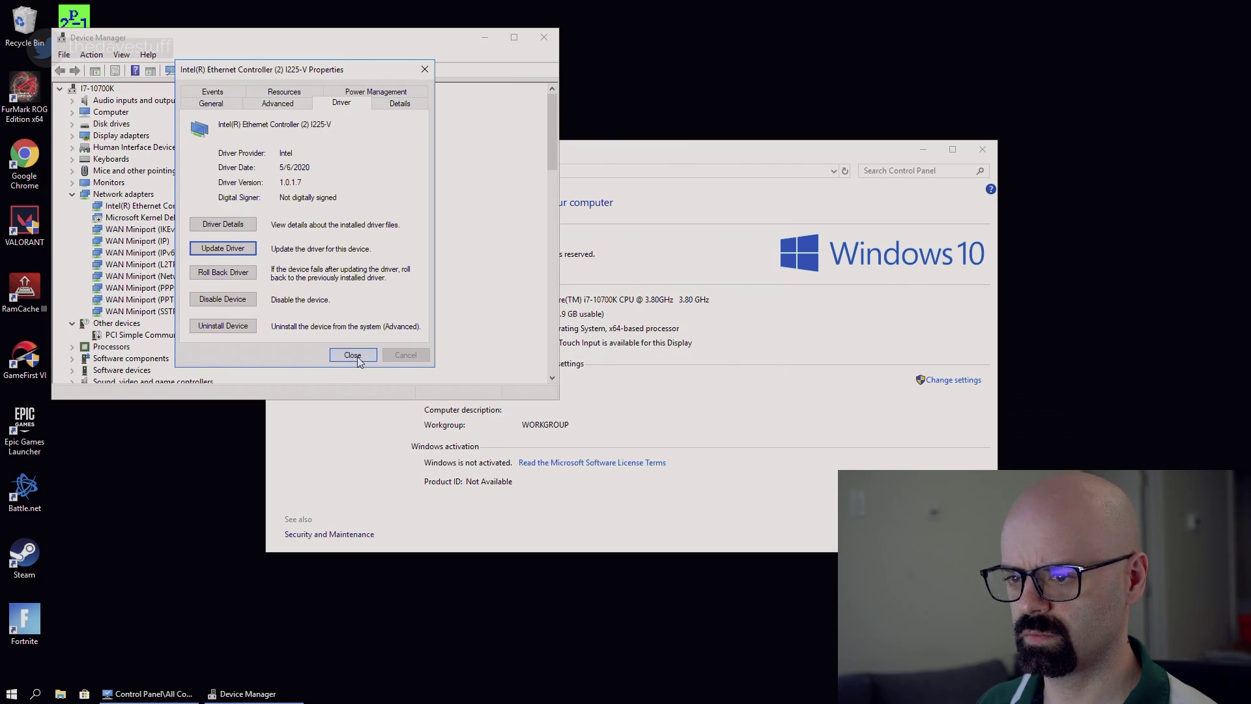
{"action": "left_click", "coordinate": [353, 355]}
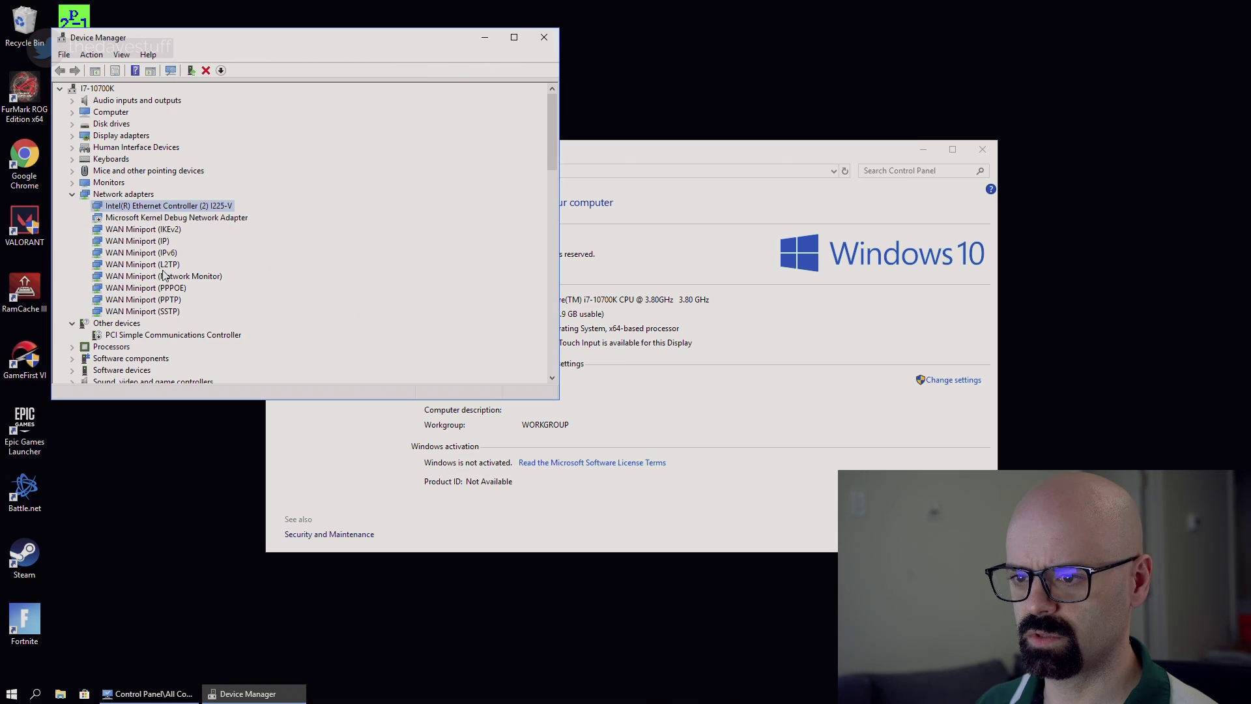
Reopen the I225-V Advanced settings and check Maximum number of RSS Processors, keeping it at 8.
{"action": "double_click", "coordinate": [174, 208]}
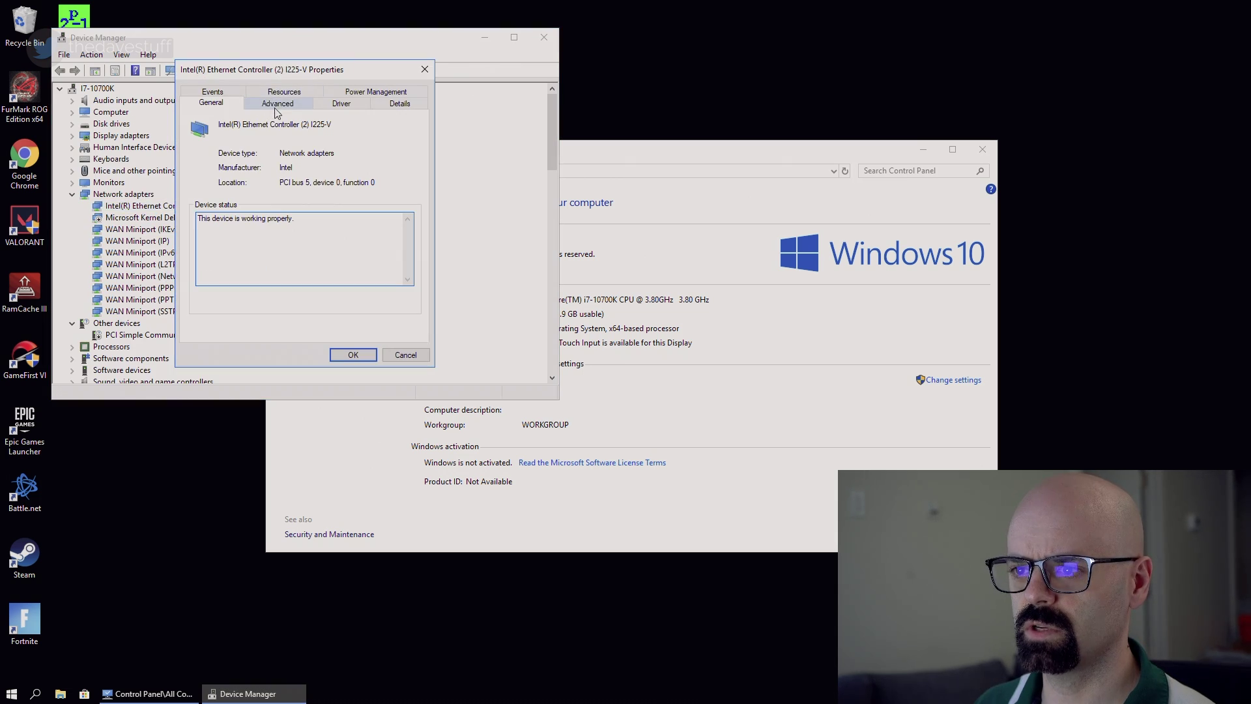
{"action": "left_click", "coordinate": [277, 102]}
{"action": "left_click_drag", "start_coordinate": [301, 178], "coordinate": [305, 205]}
{"action": "left_click", "coordinate": [282, 210]}
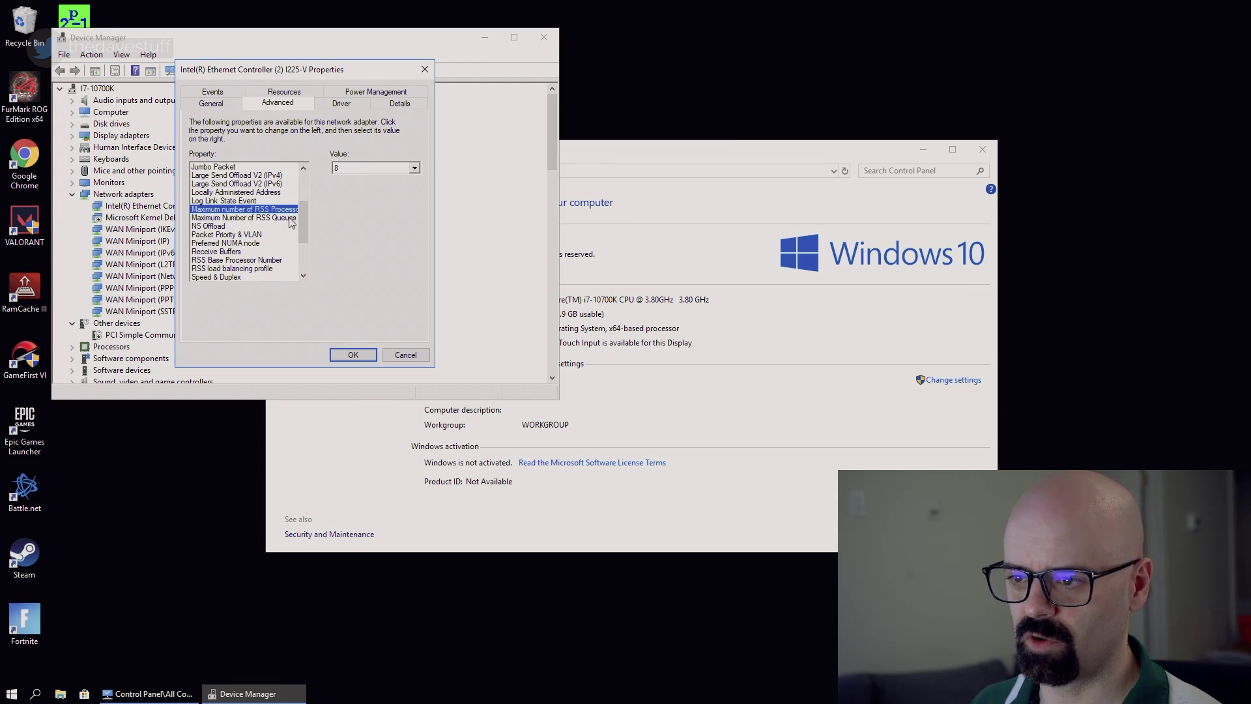
{"action": "left_click", "coordinate": [414, 168]}
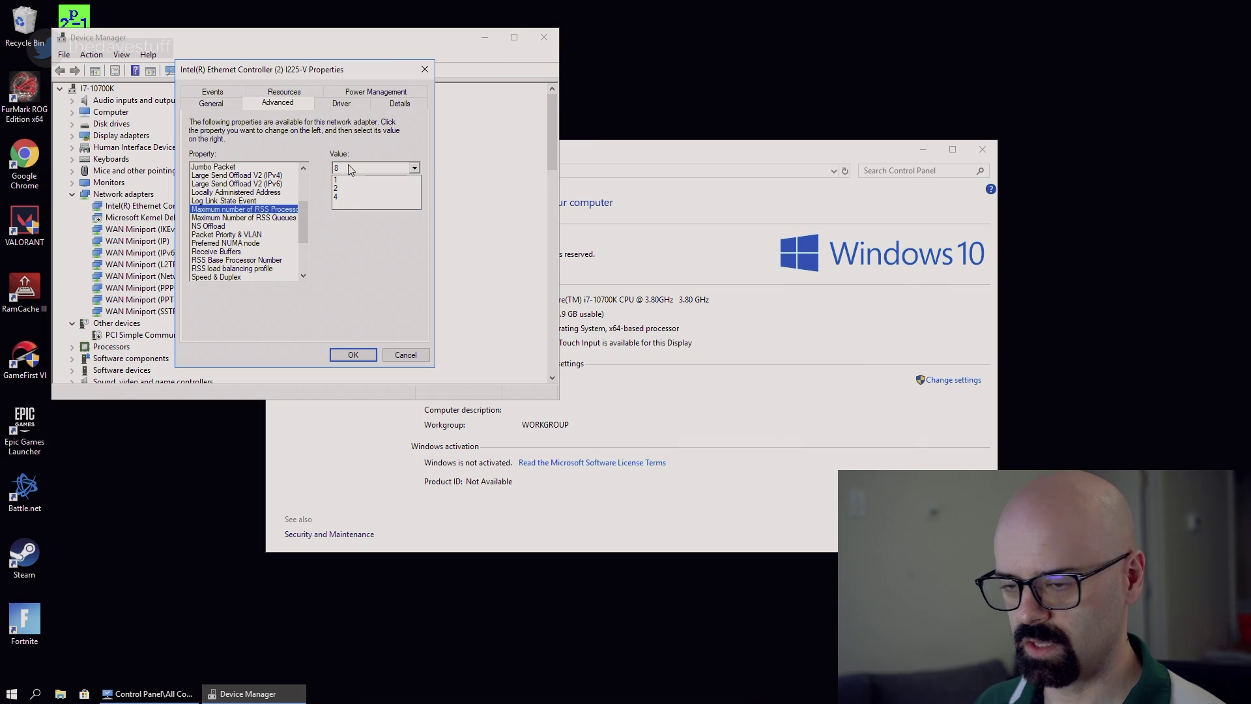
{"action": "left_click", "coordinate": [371, 206]}
{"action": "left_click_drag", "start_coordinate": [301, 217], "coordinate": [301, 219]}
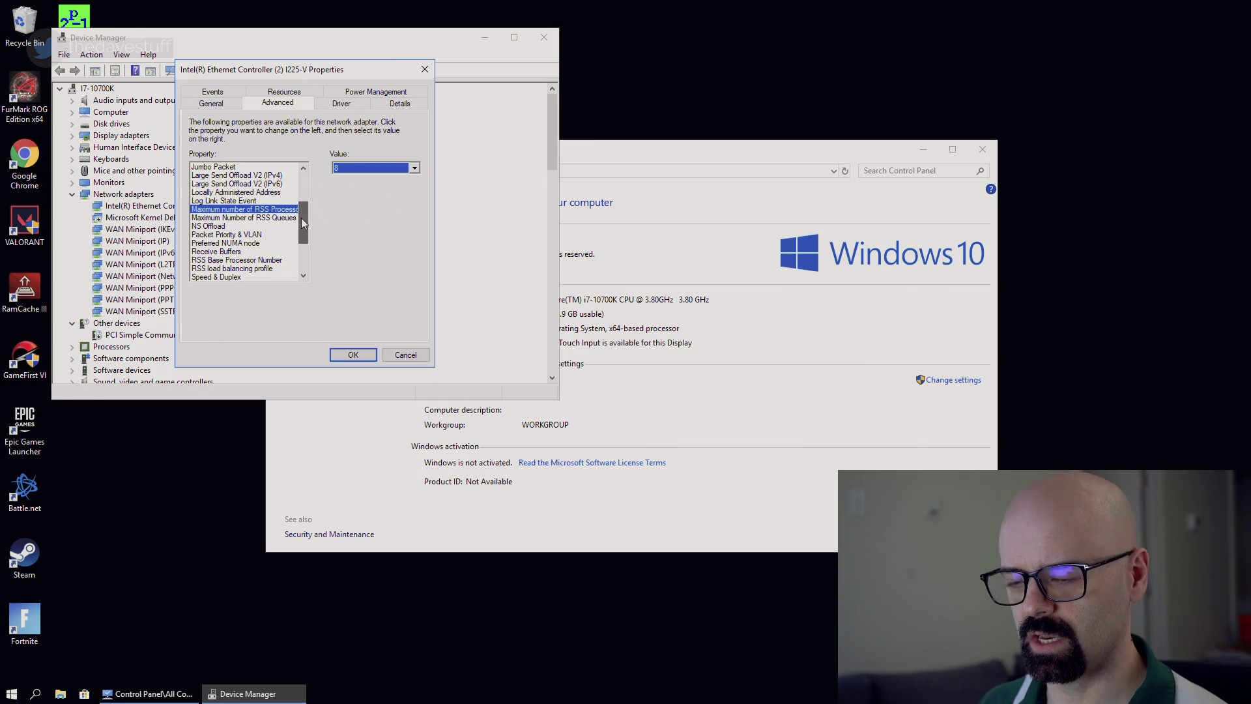
Inspect Preferred NUMA node, RSS Base Processor Number and RSS load balancing profile, then close and open the quick-link menu.
{"action": "left_click", "coordinate": [258, 235]}
{"action": "scroll", "coordinate": [270, 242], "scroll_direction": "down", "scroll_amount": 1}
{"action": "left_click", "coordinate": [269, 236]}
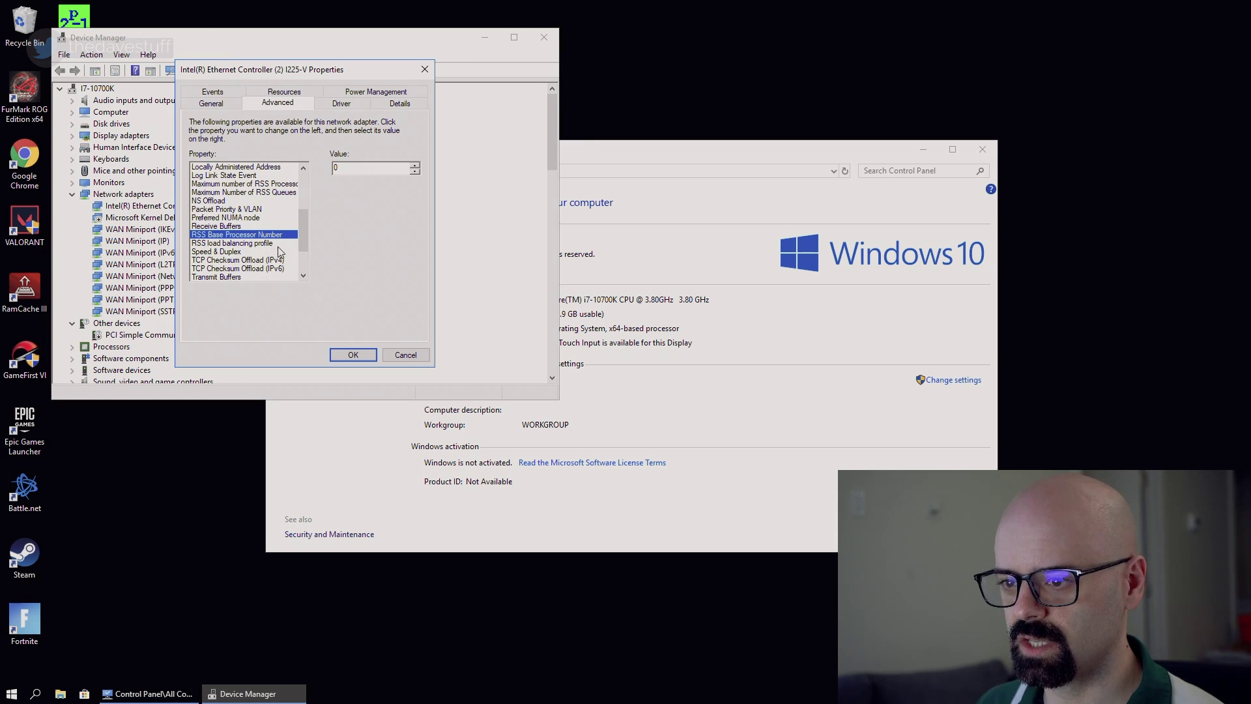
{"action": "left_click", "coordinate": [284, 243]}
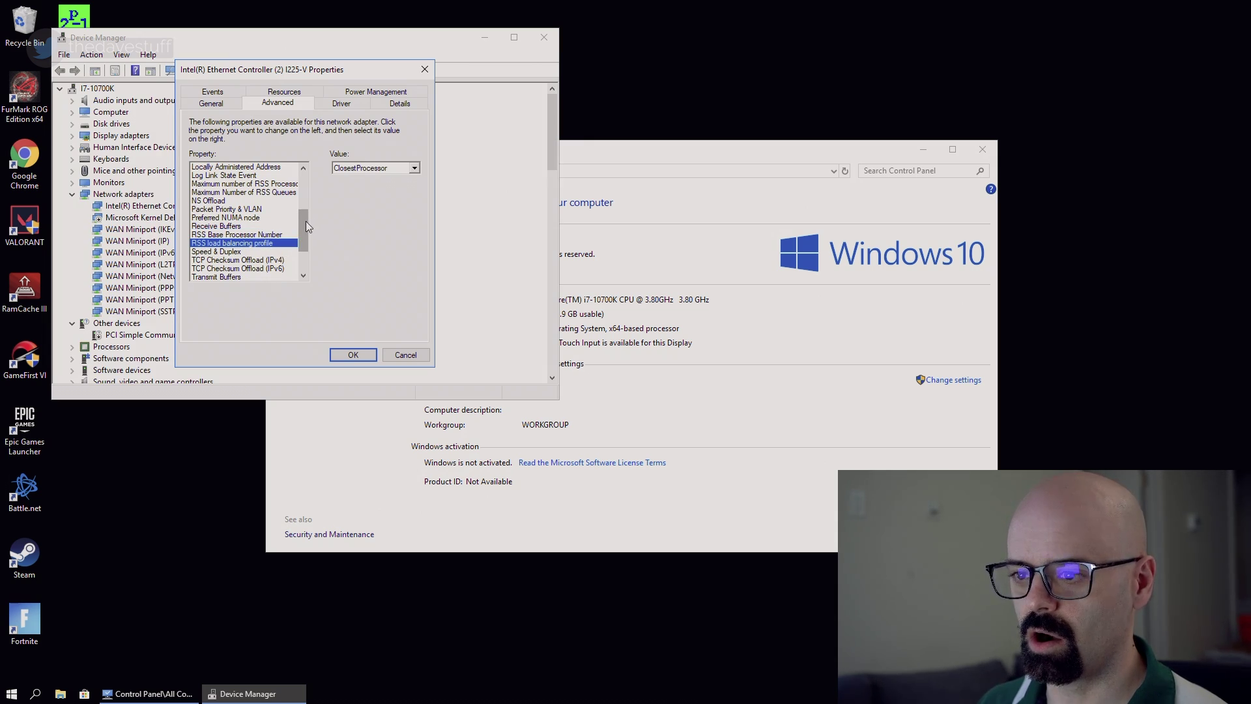
{"action": "left_click_drag", "start_coordinate": [303, 224], "coordinate": [306, 248]}
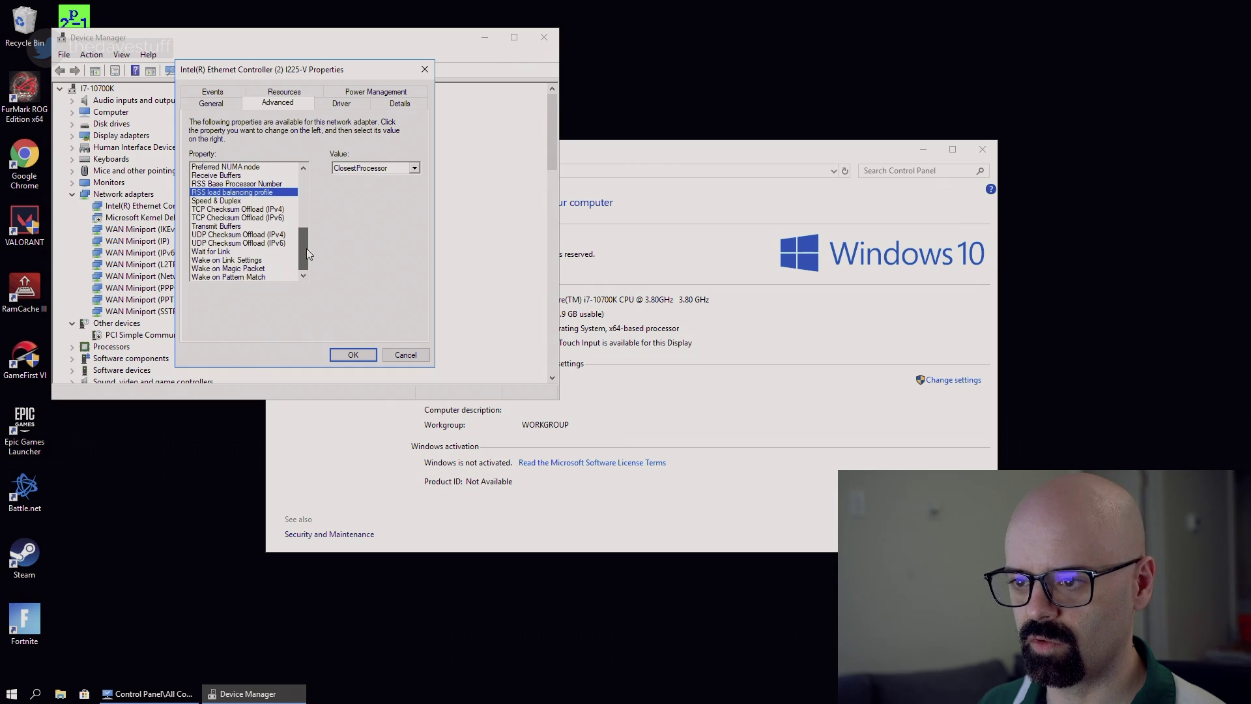
{"action": "key", "text": "Escape"}
{"action": "right_click", "coordinate": [11, 693]}
Restart Windows from the quick-link menu, then close Device Manager and the System window.
{"action": "mouse_move", "coordinate": [154, 670]}
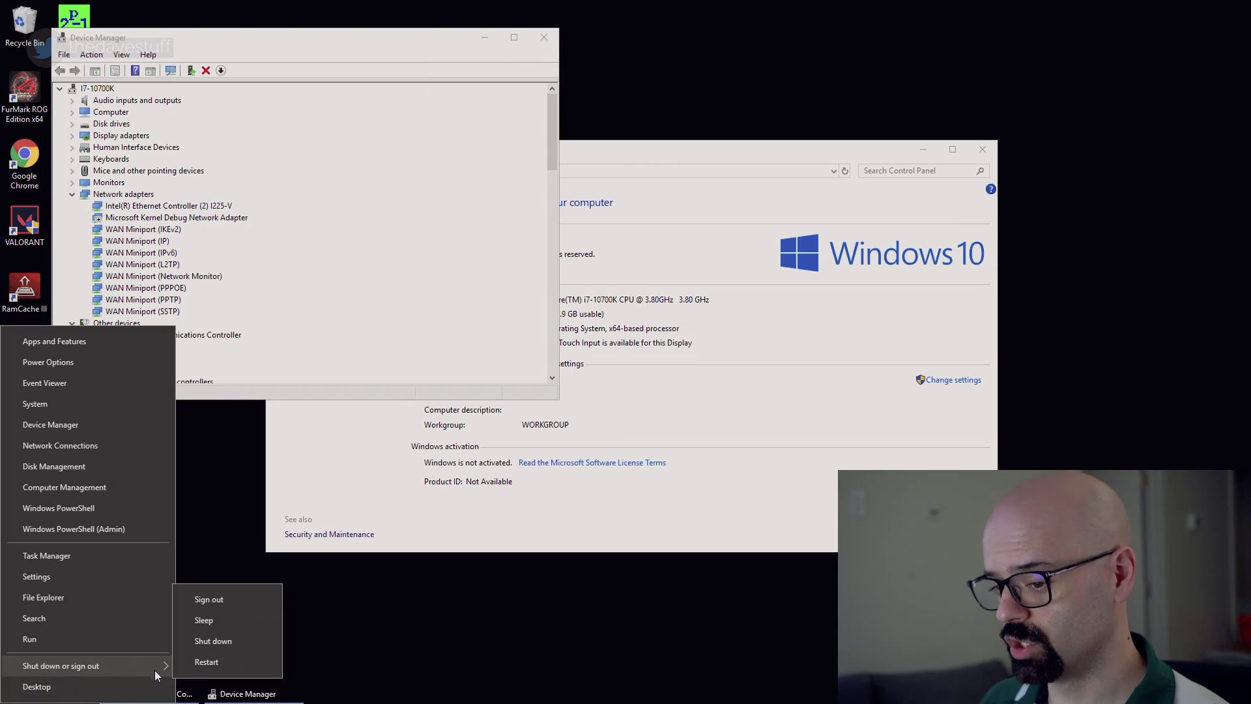
{"action": "left_click", "coordinate": [219, 662]}
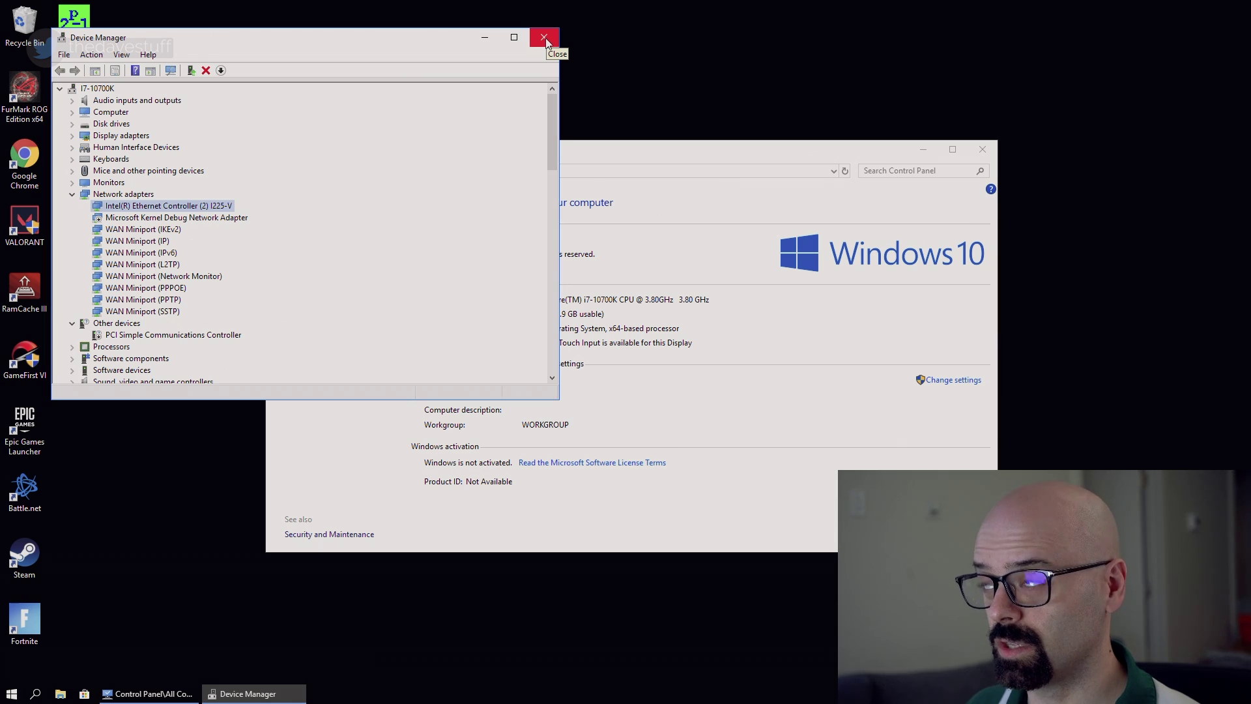
{"action": "left_click", "coordinate": [544, 38]}
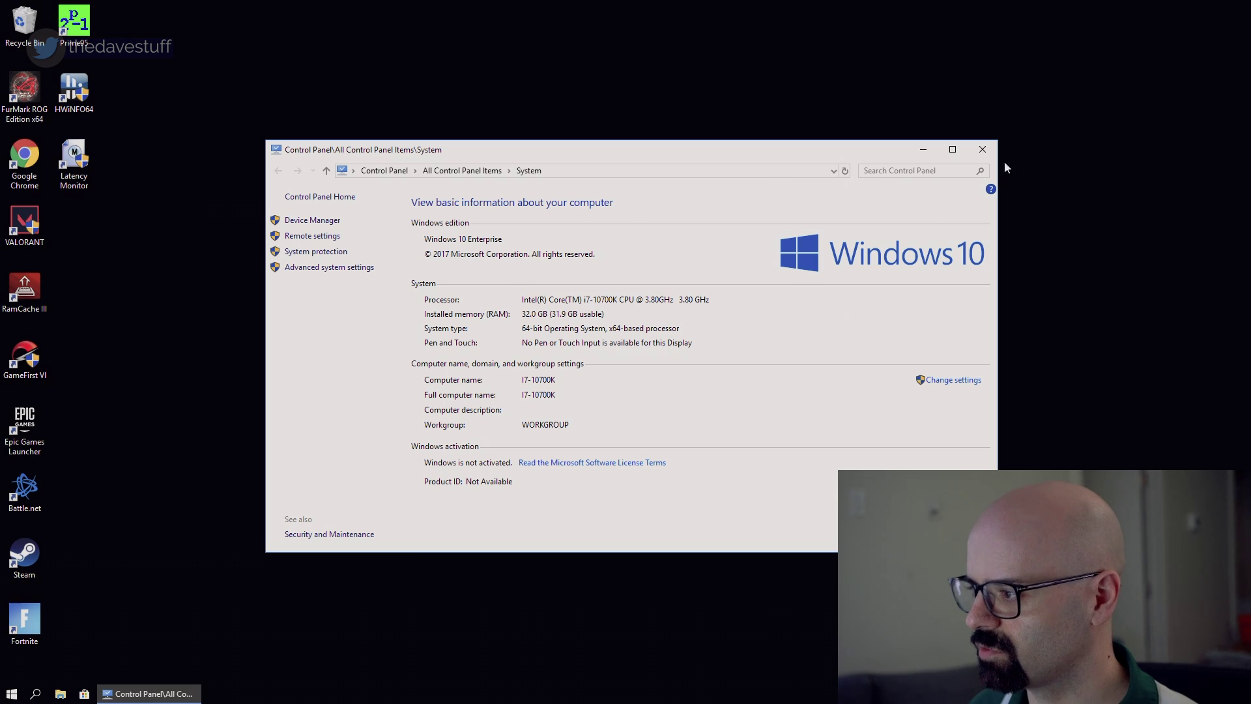
{"action": "left_click", "coordinate": [985, 150]}
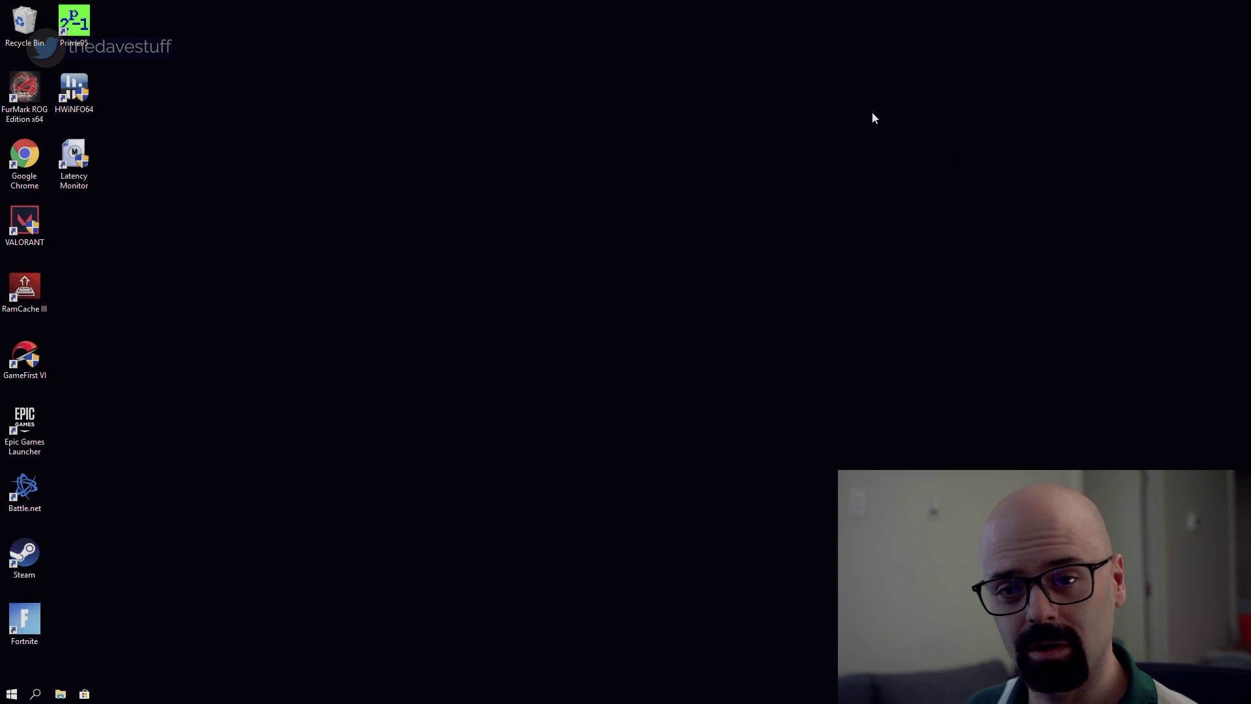